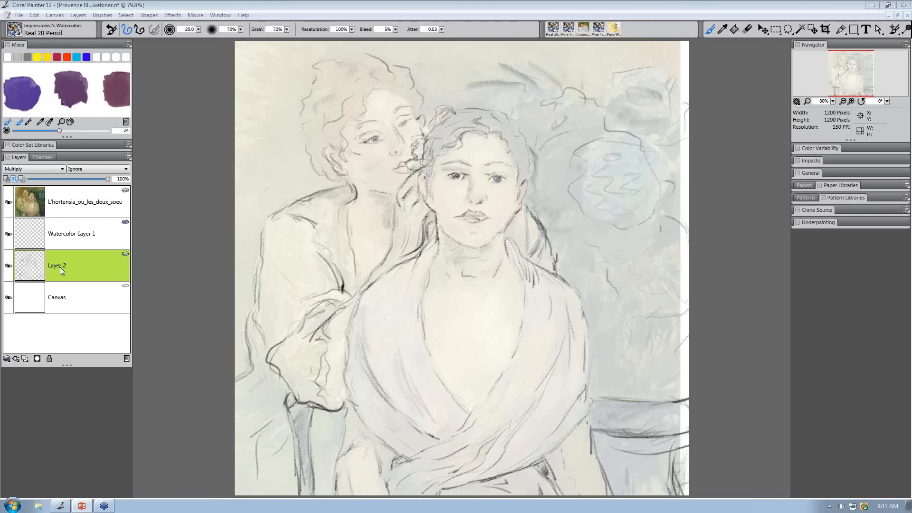
Delete Watercolor Layer 1 and lock the sketch on Layer 2.
left_click(80, 236)
left_click(125, 358)
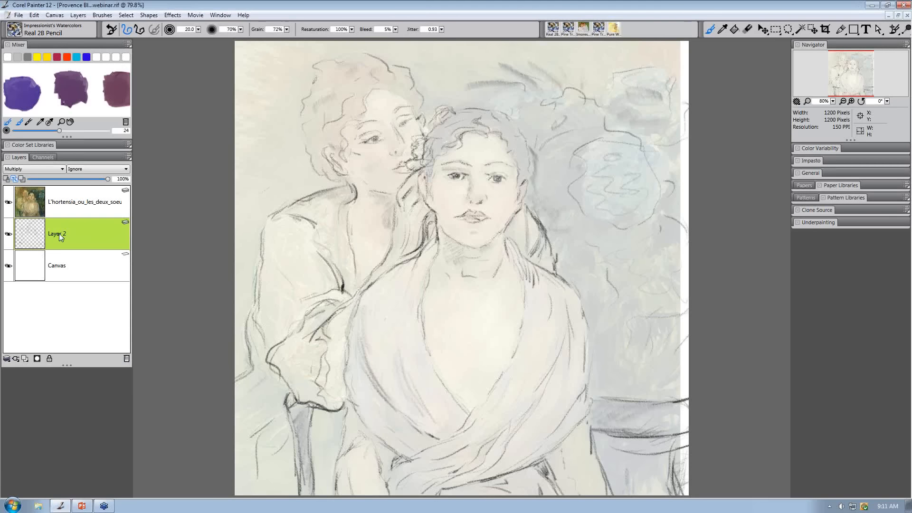
left_click(90, 200)
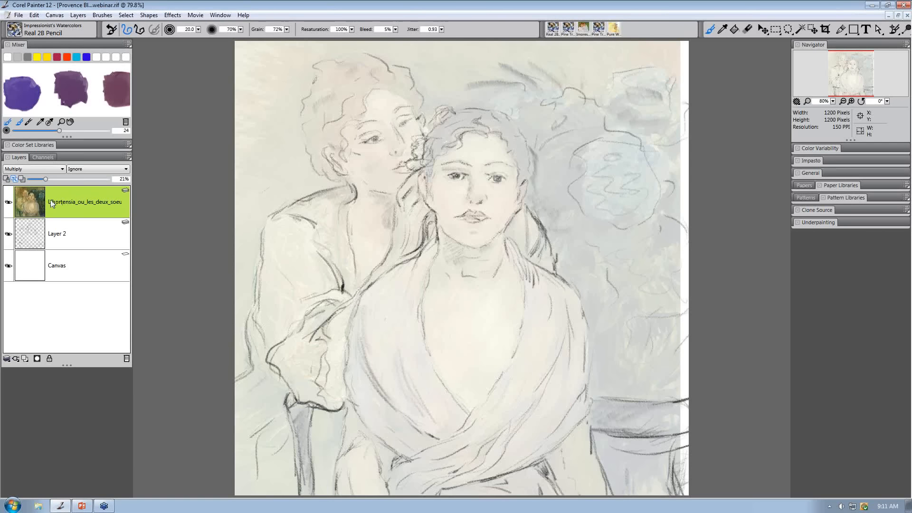
left_click(72, 235)
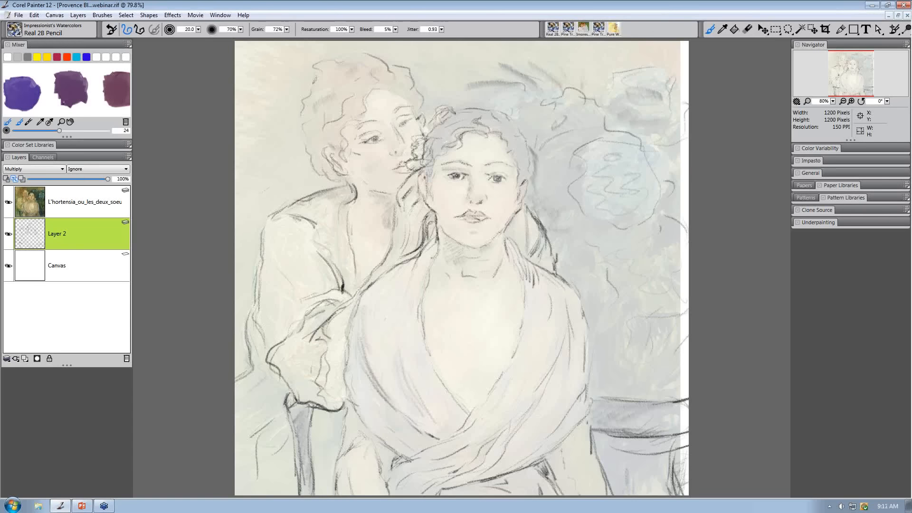
left_click(18, 16)
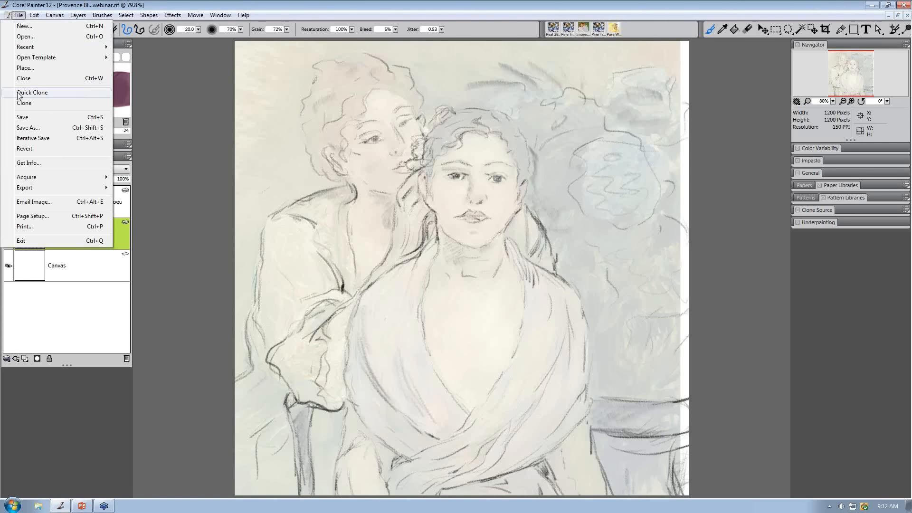
left_click(189, 124)
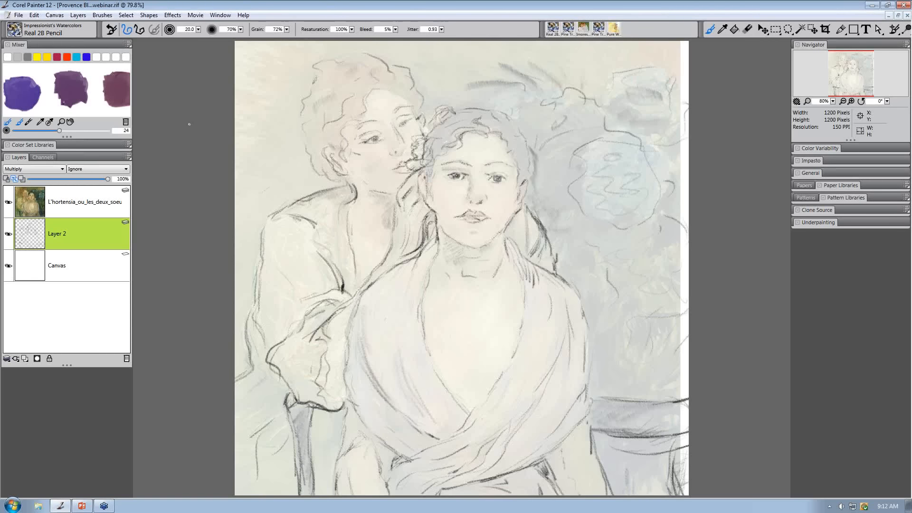
left_click(49, 359)
Create a new blank image 10 by 10 inches at 150 pixels per inch.
left_click(19, 15)
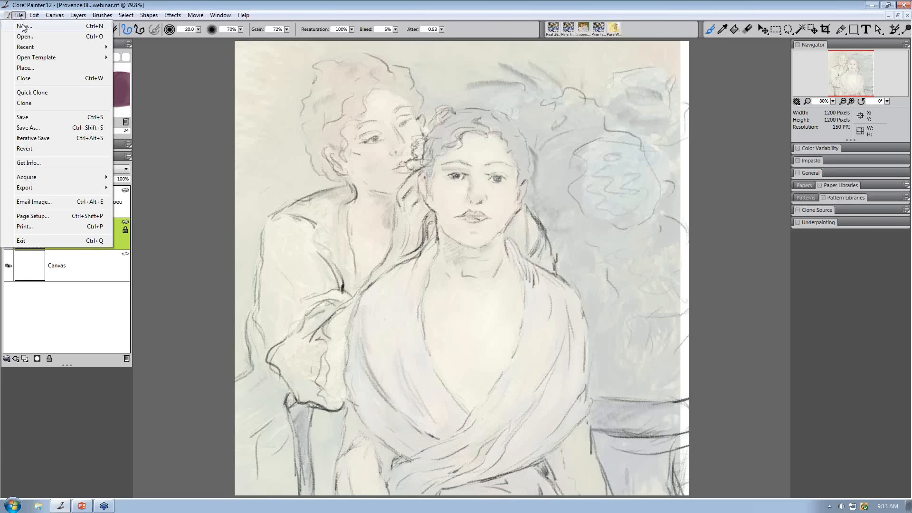
left_click(23, 27)
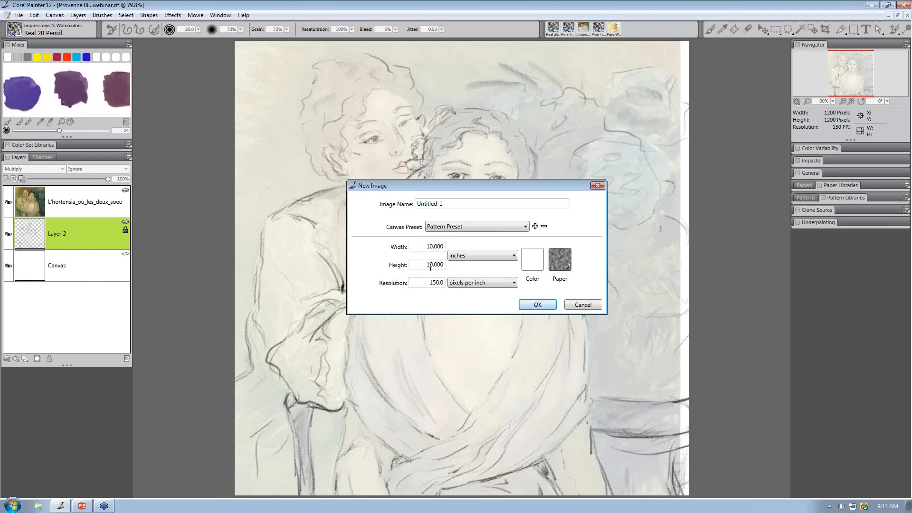
left_click(539, 305)
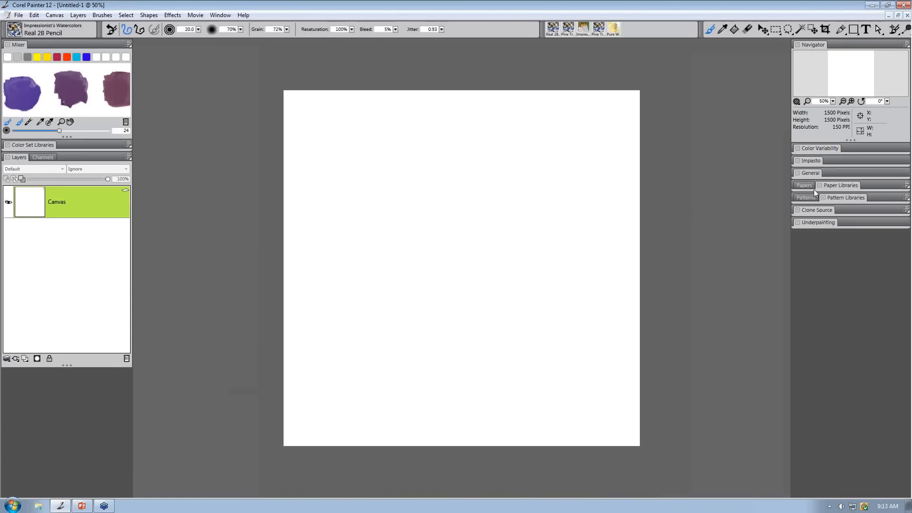
Float the paper libraries beside the canvas and choose the WYSIWYG Paper Extractor brush from Pattern Pens Plus.
left_click_drag(870, 183, 734, 113)
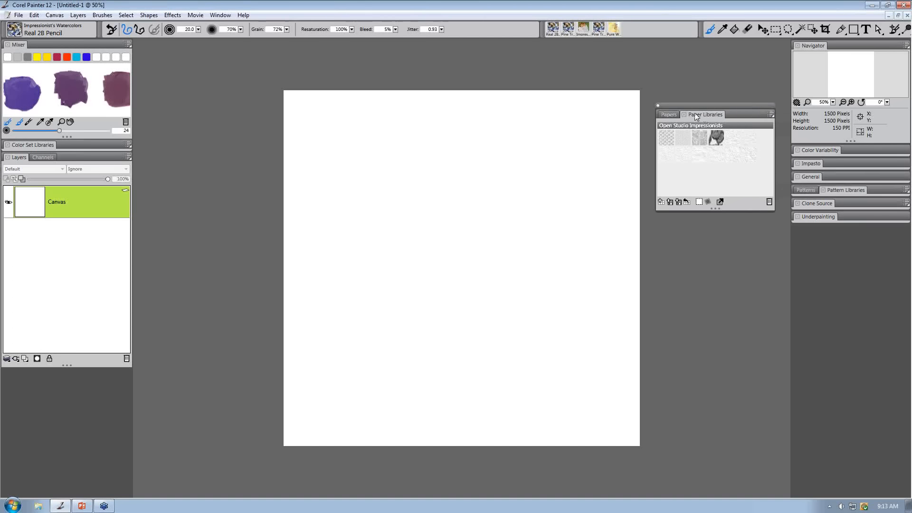
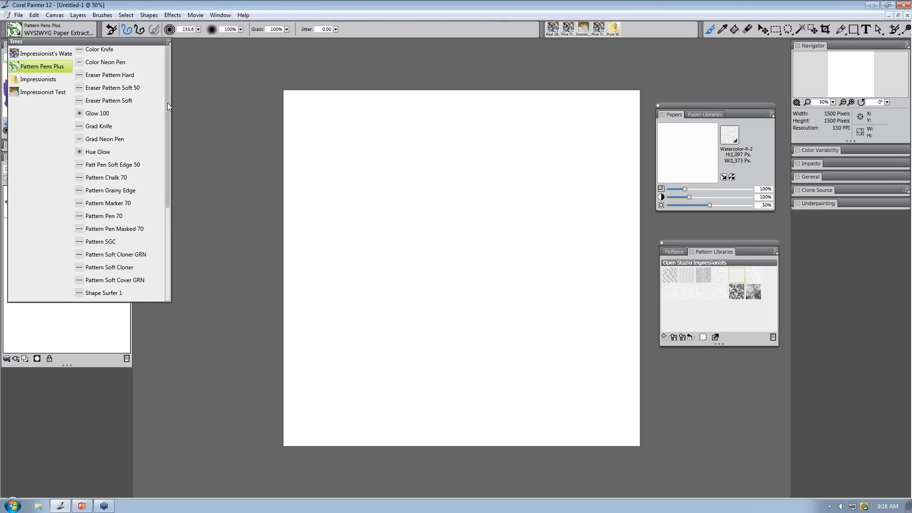
left_click_drag(167, 103, 169, 240)
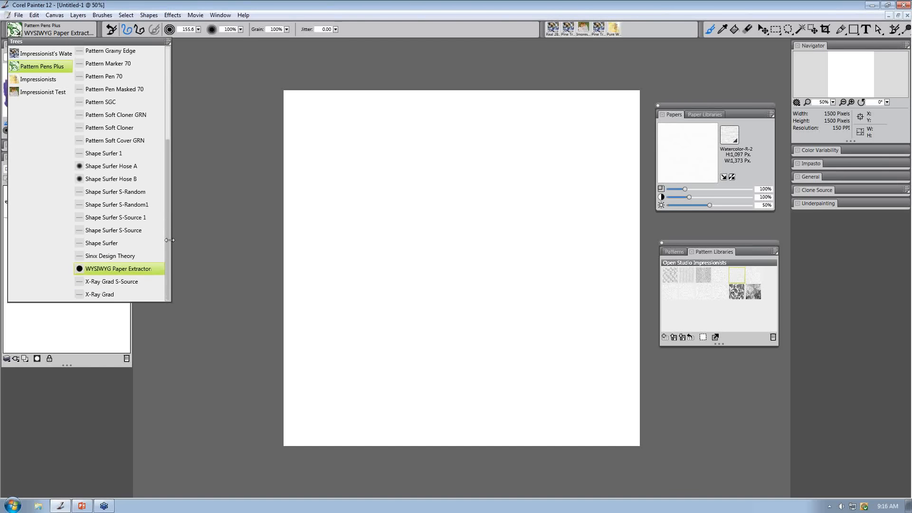
left_click(134, 270)
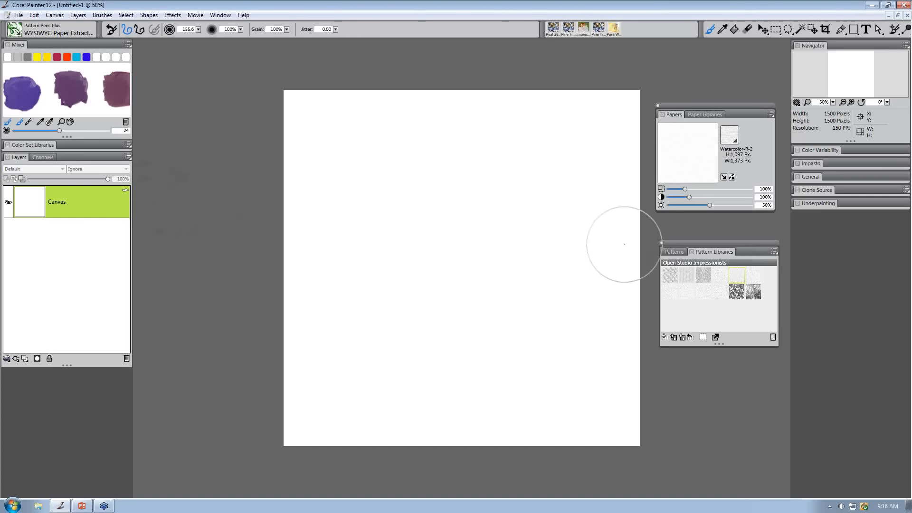
left_click_drag(708, 244, 704, 247)
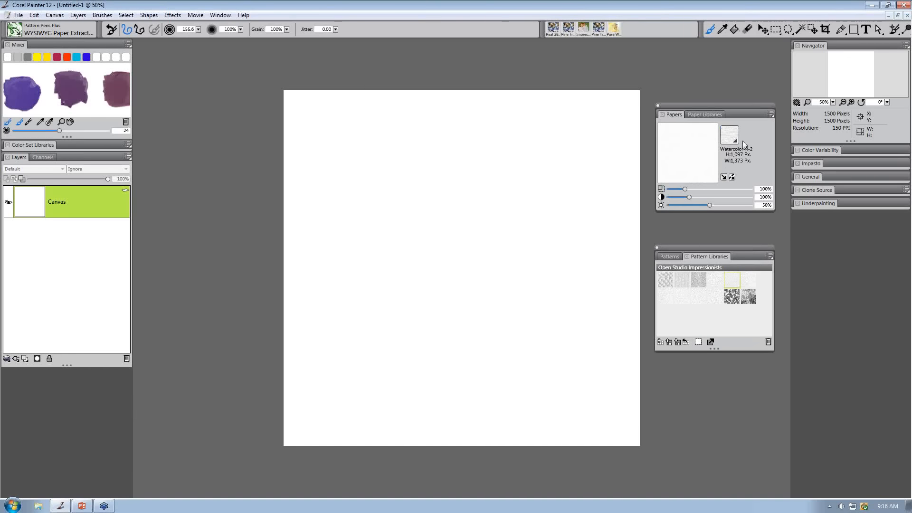
Define the blank image as a pattern and brush the Watercolor-R-2 paper texture over the whole canvas.
left_click(770, 257)
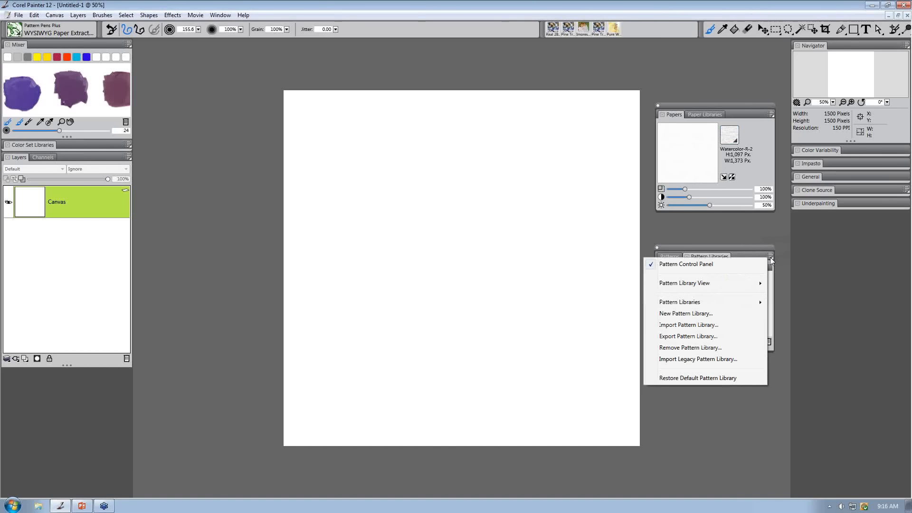
left_click(676, 257)
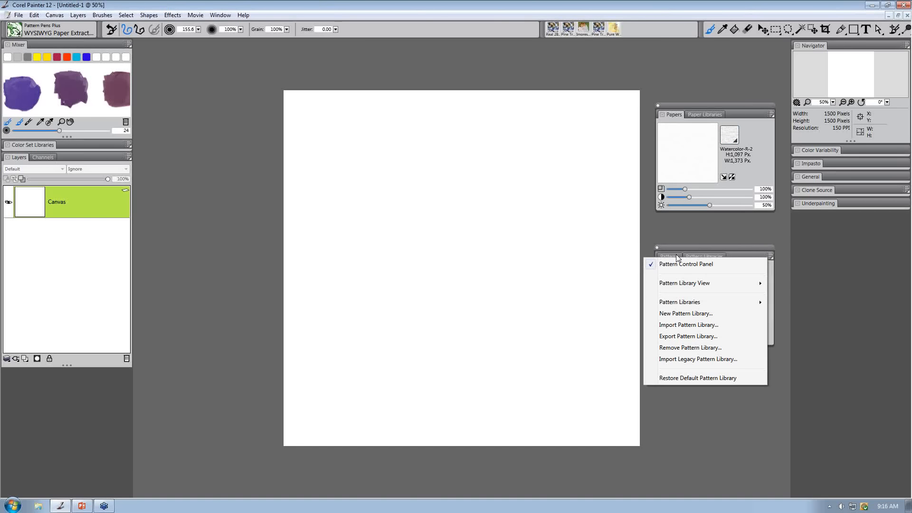
left_click(769, 256)
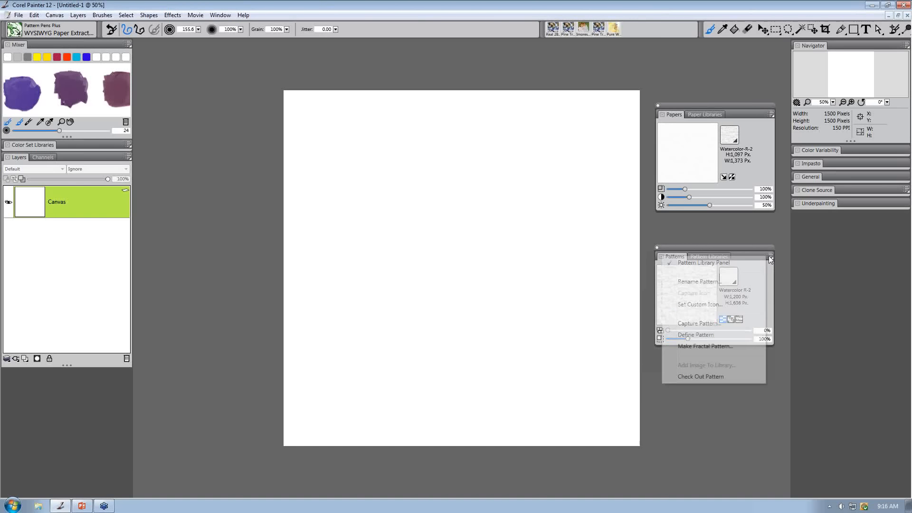
left_click(711, 335)
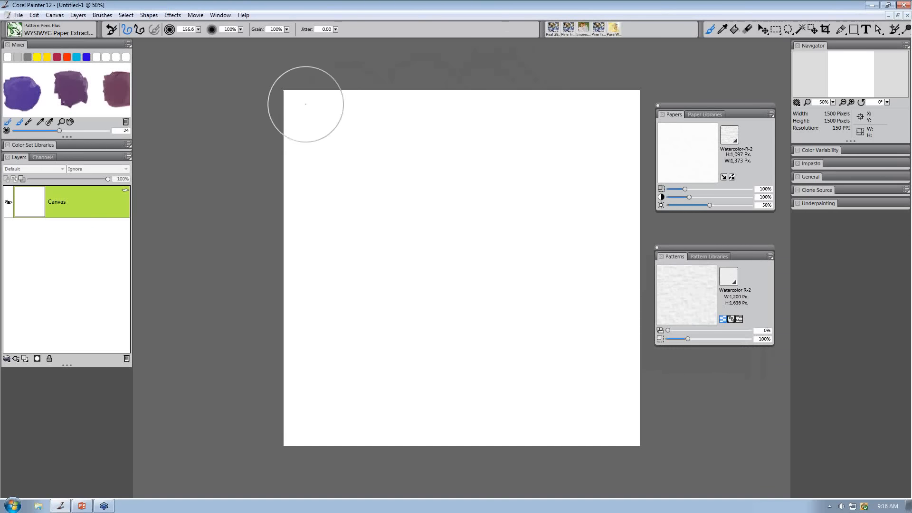
mouse_move(306, 104)
left_mouse_down()
mouse_move(619, 103)
mouse_move(608, 164)
mouse_move(479, 153)
mouse_move(274, 195)
mouse_move(278, 332)
mouse_move(352, 408)
mouse_move(567, 411)
mouse_move(569, 208)
mouse_move(493, 199)
mouse_move(323, 210)
mouse_move(321, 259)
mouse_move(406, 354)
mouse_move(535, 337)
mouse_move(458, 242)
mouse_move(360, 244)
mouse_move(366, 311)
mouse_move(458, 299)
left_mouse_up()
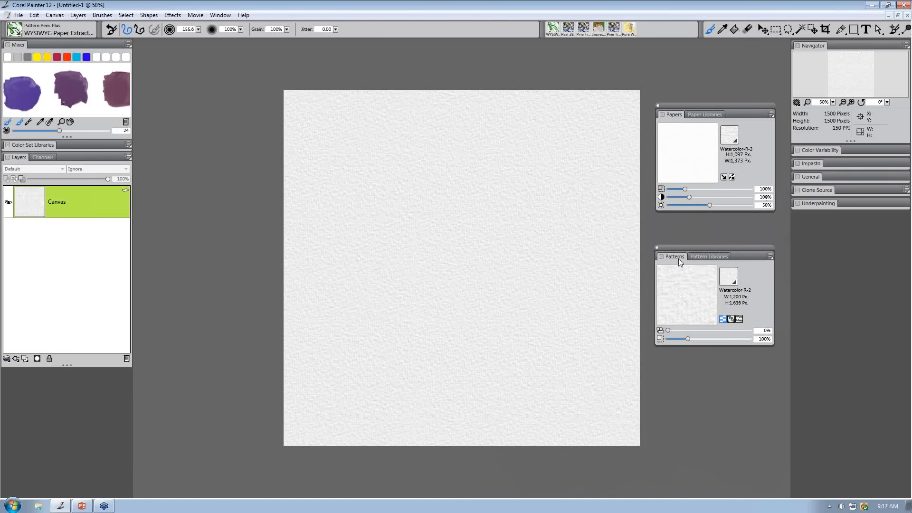
Capture the textured canvas as a rectangular tile pattern named R2-Watercolor.
left_click(770, 258)
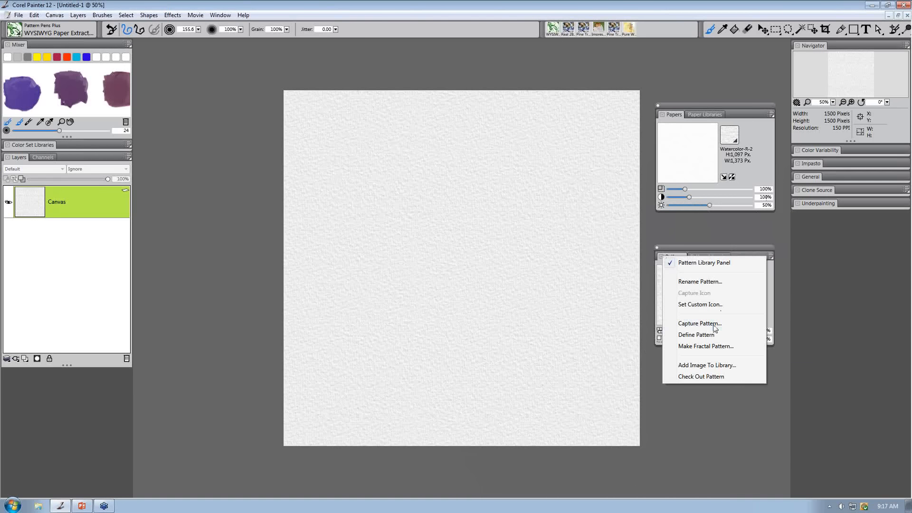
left_click(714, 327)
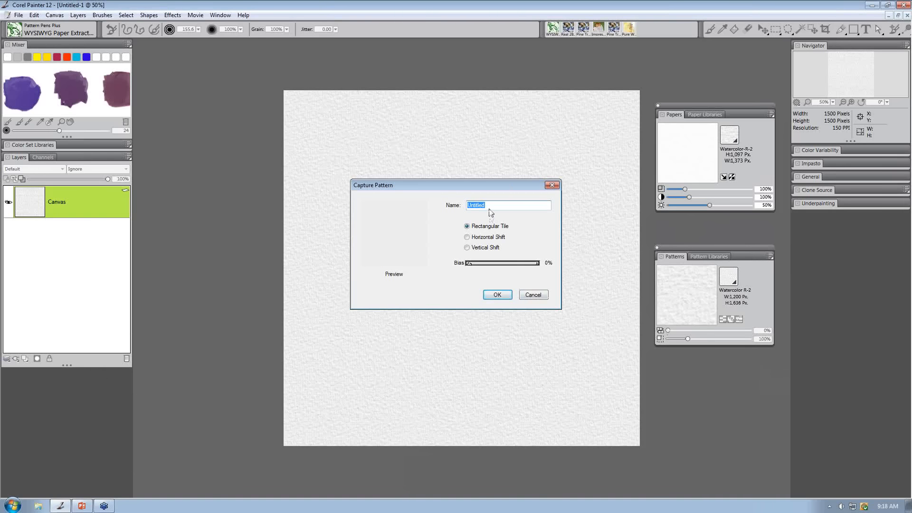
type("R20")
key("BackSpace")
type("Watercolor")
left_click(498, 295)
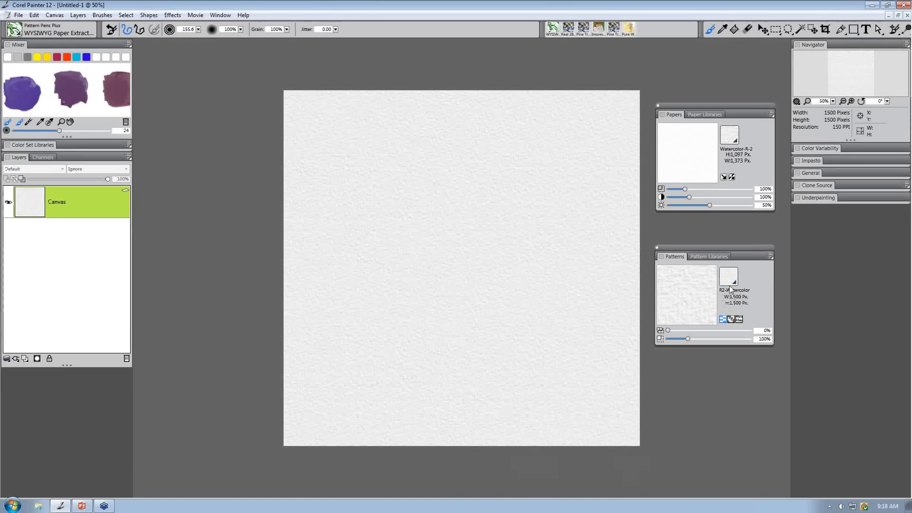
Close the untitled texture image without saving and move the paper and pattern palettes away from the sketch.
left_click_drag(702, 249, 705, 229)
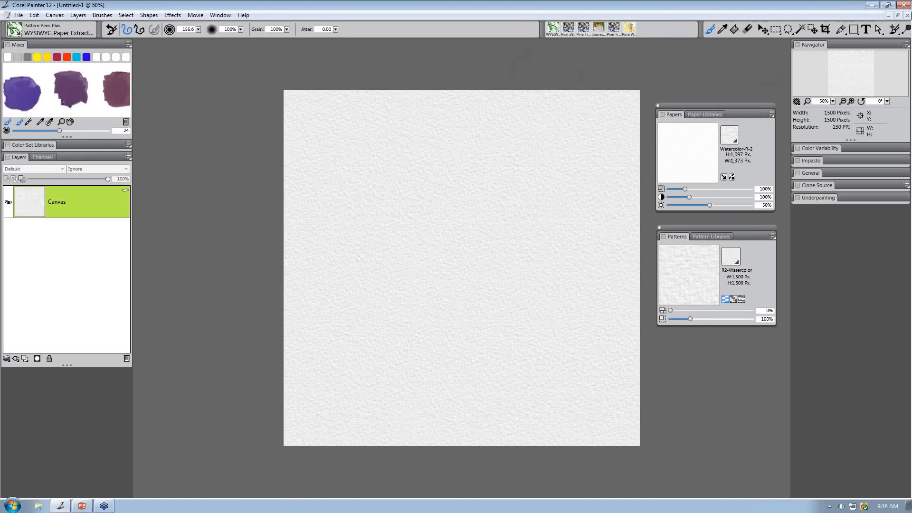
left_click(906, 16)
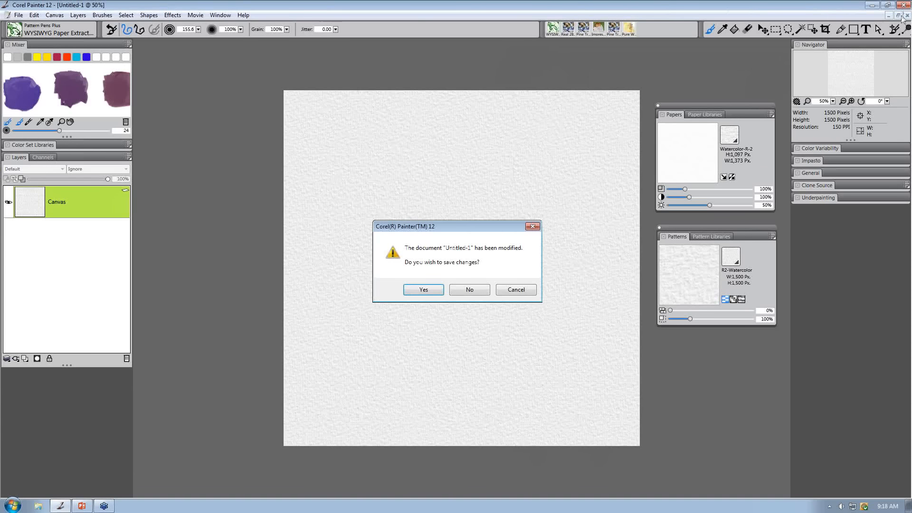
left_click(473, 292)
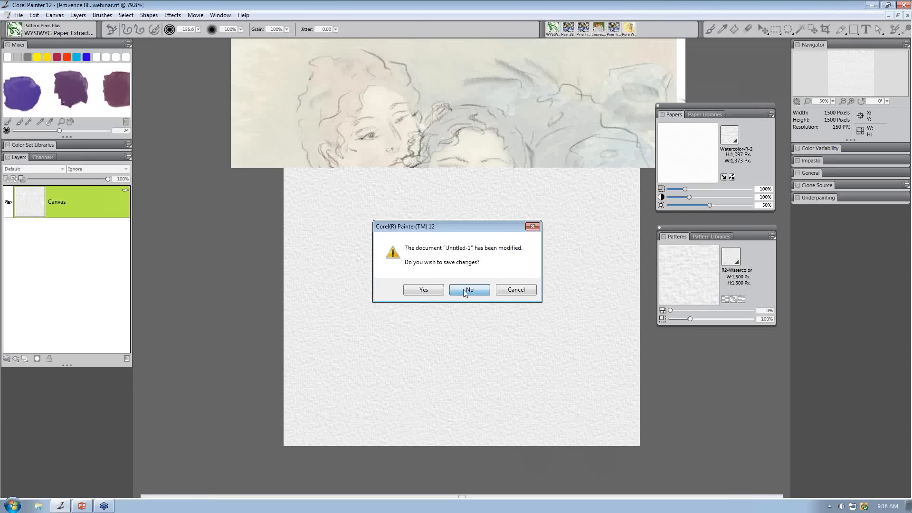
left_click_drag(722, 113, 855, 227)
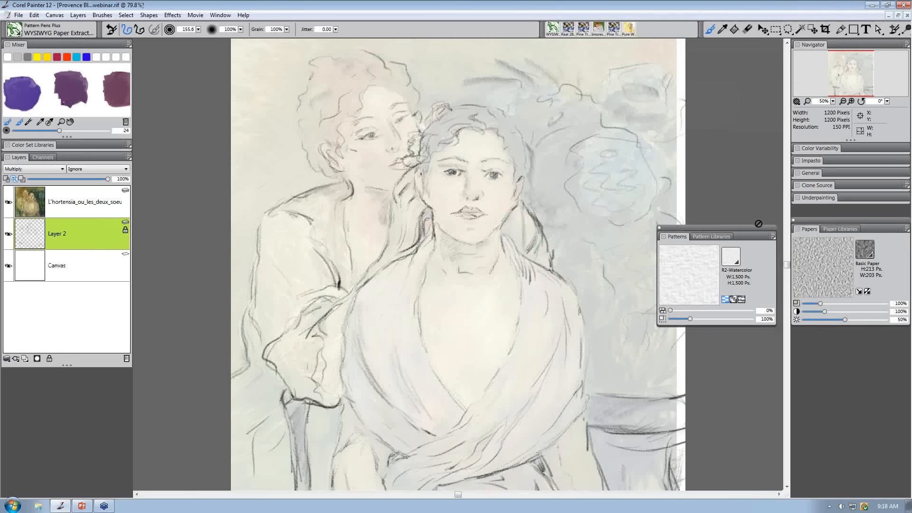
left_click_drag(737, 226, 755, 58)
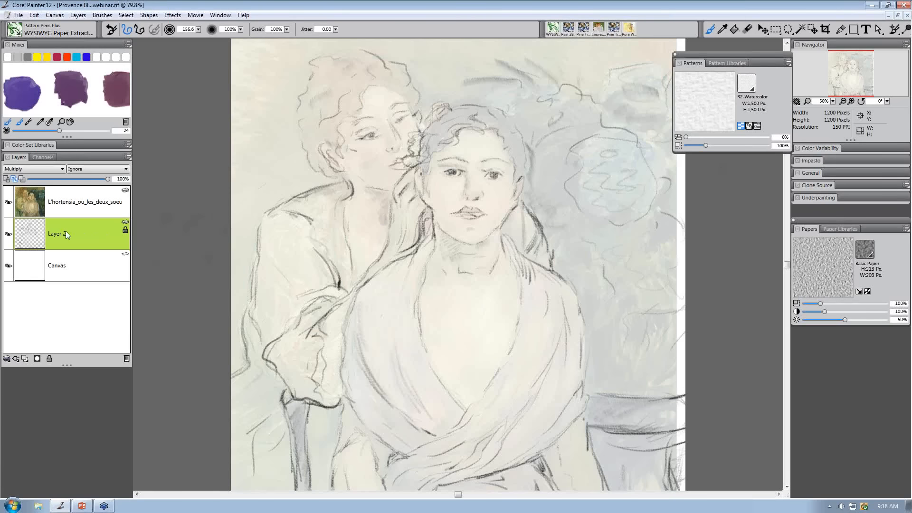
Add a new layer above Layer 2, check the clone source settings, and collapse that palette beneath the paper palette.
left_click(26, 360)
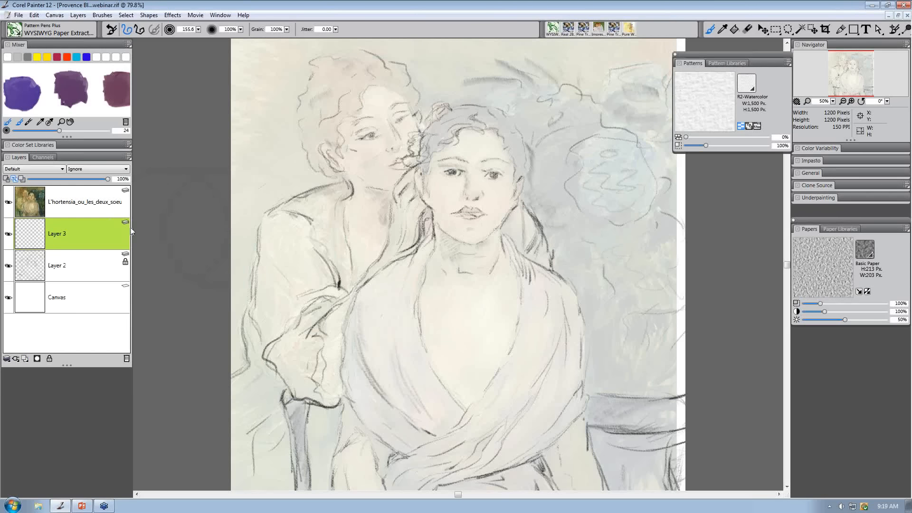
left_click_drag(720, 55, 700, 52)
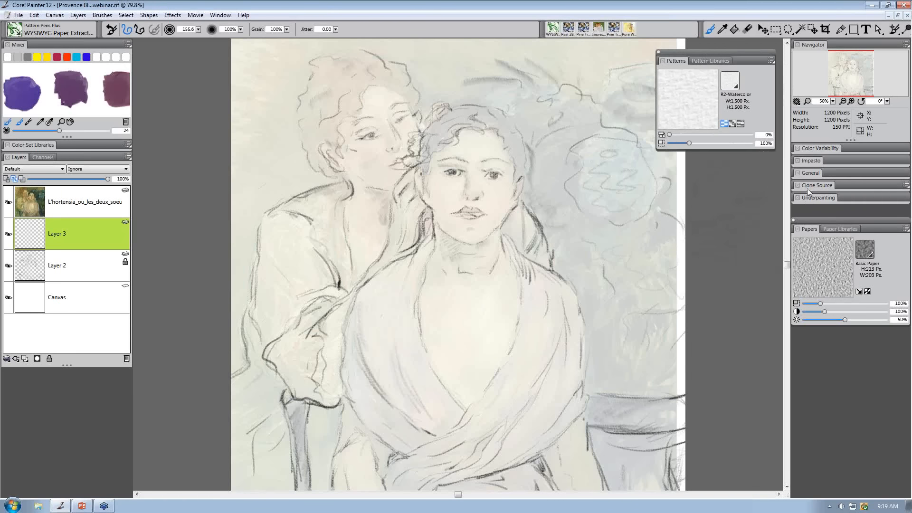
left_click_drag(807, 189, 685, 181)
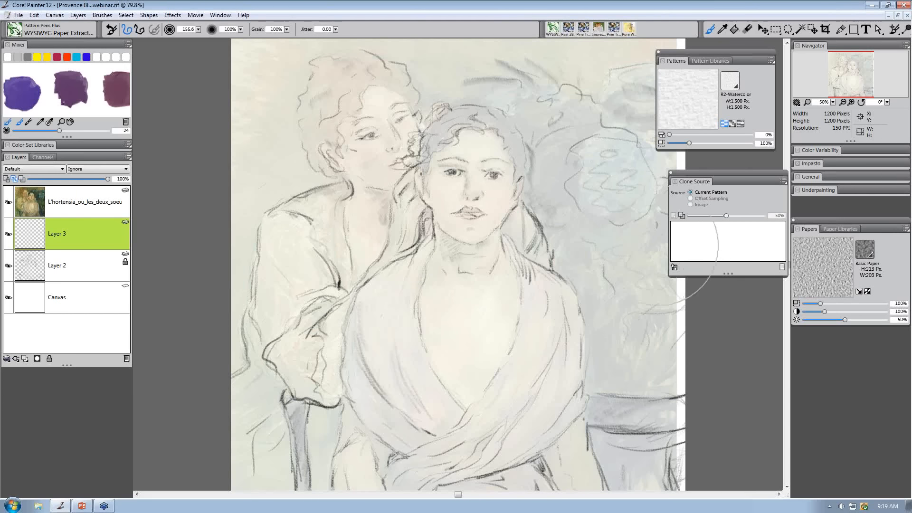
double_click(688, 183)
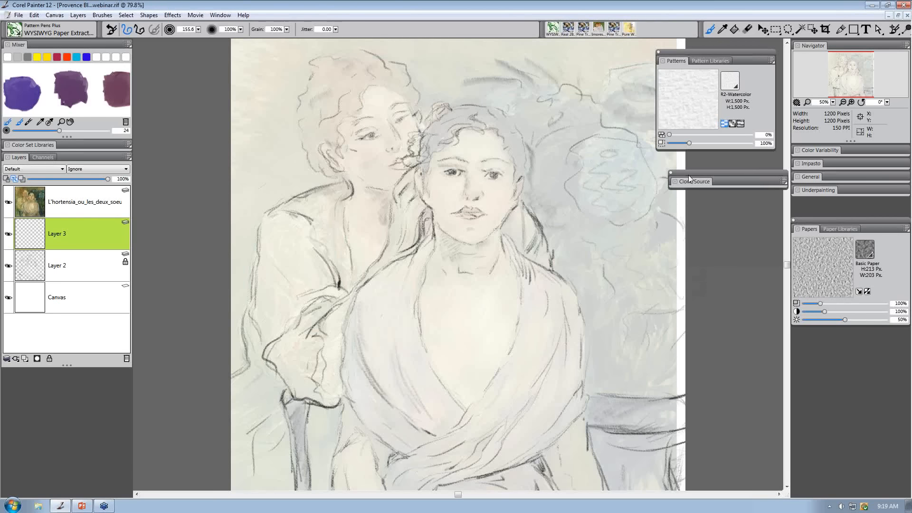
mouse_move(688, 173)
left_mouse_down()
mouse_move(655, 274)
mouse_move(825, 356)
mouse_move(888, 352)
mouse_move(809, 343)
left_mouse_up()
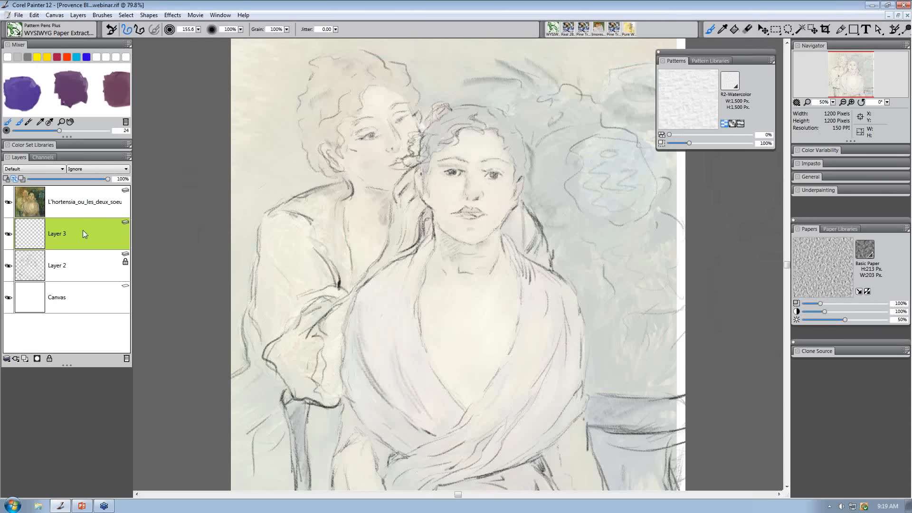
Fill Layer 3 with the R2-Watercolor pattern at 100% opacity and hide the reference painting layer.
key("ctrl+f")
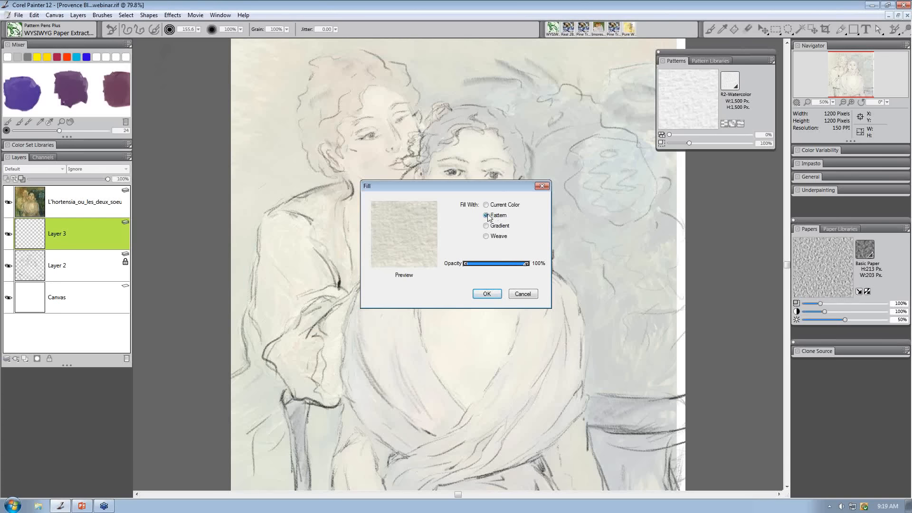
left_click(492, 295)
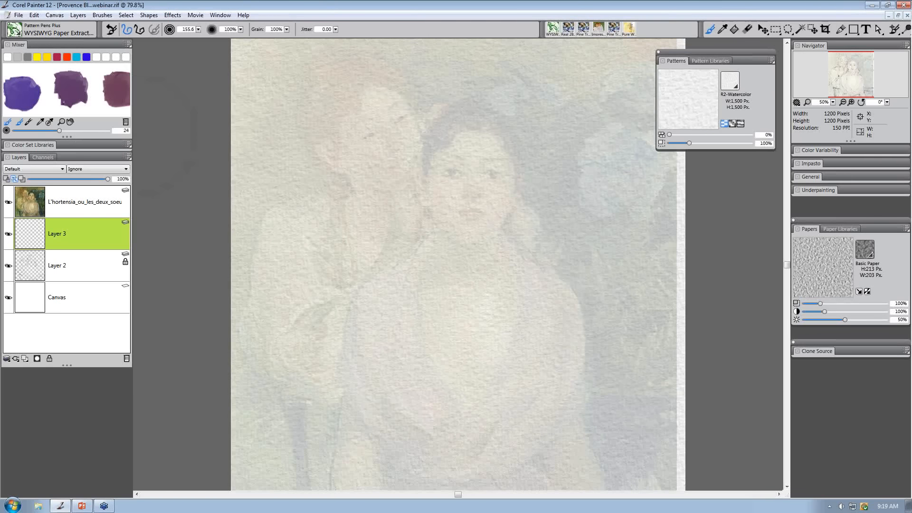
scroll(458, 265, "down", 1)
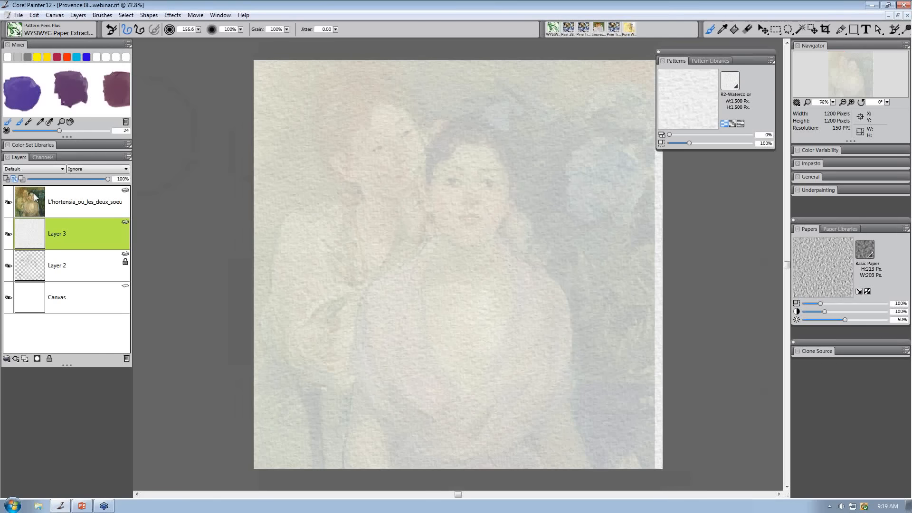
left_click(8, 202)
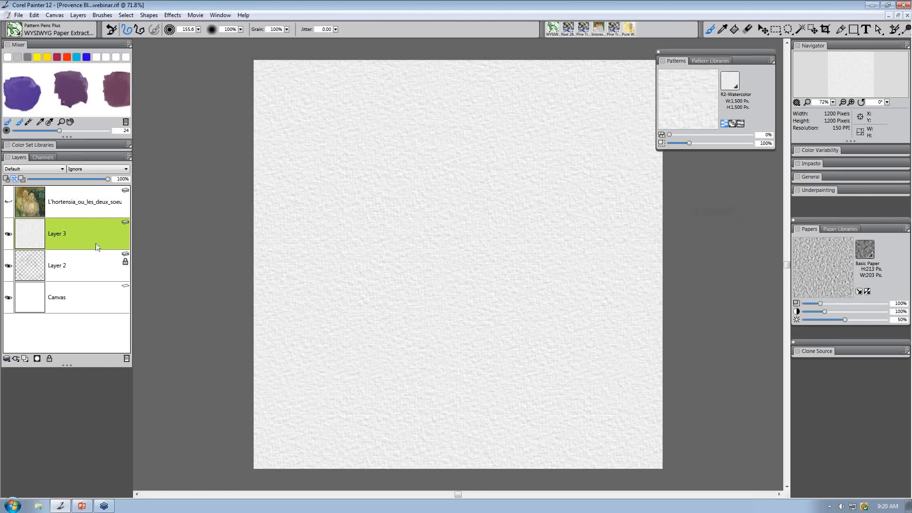
Set Layer 3's composite method to Multiply and reorder the stack so that sketch Layer 2 sits above it.
left_click(45, 169)
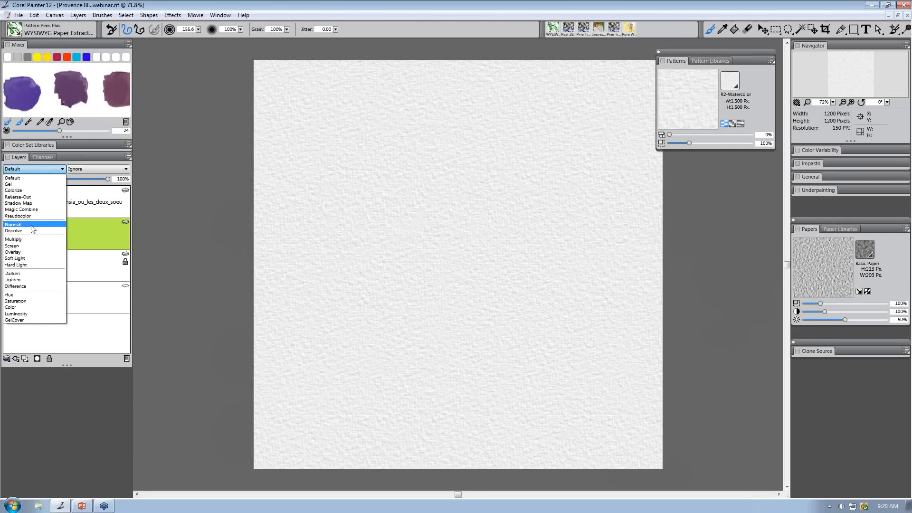
left_click(23, 239)
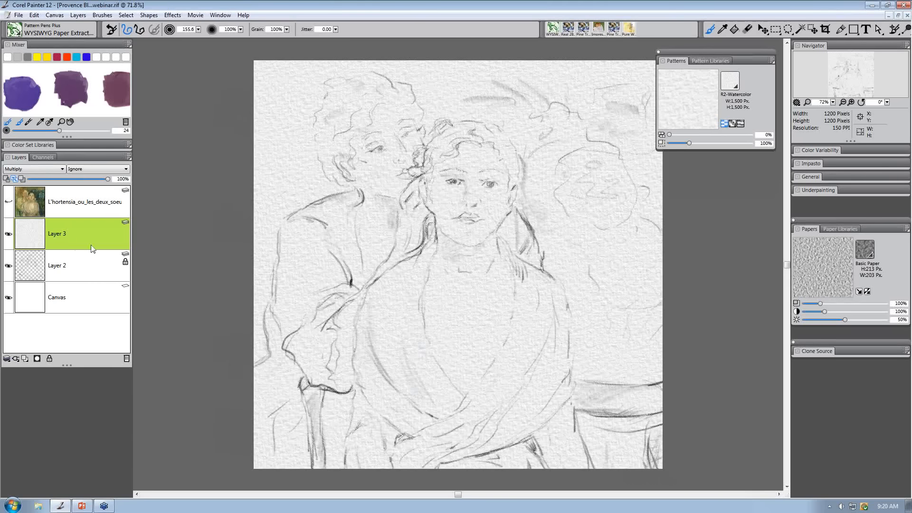
left_click(83, 278)
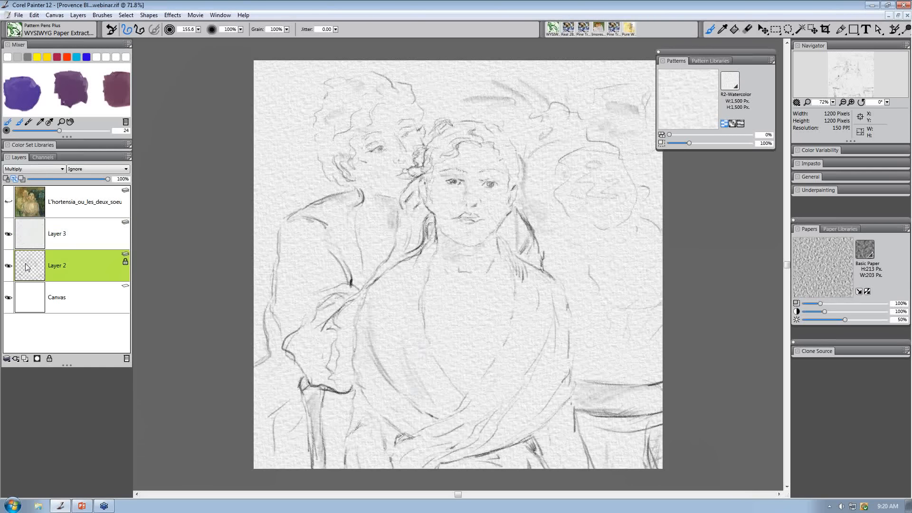
left_click_drag(26, 242, 27, 238)
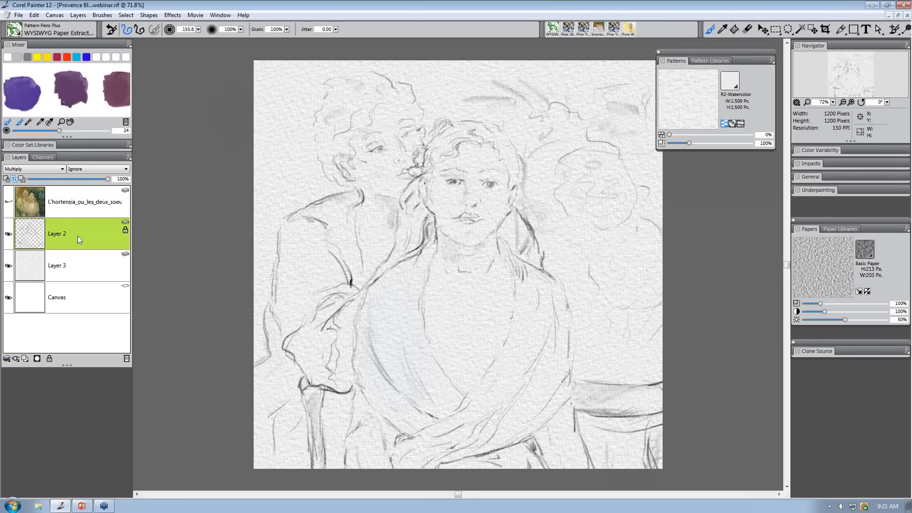
left_click(75, 265)
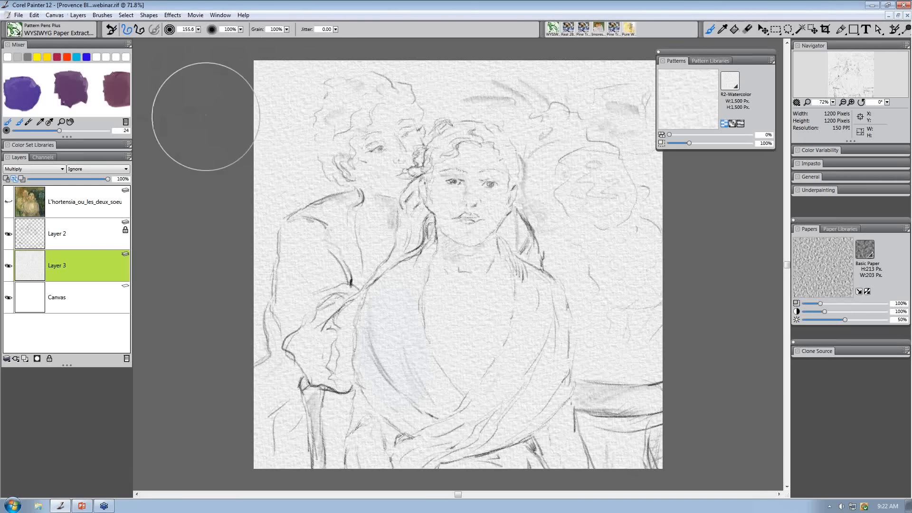
Place the scan #2 watercolor image from the COREL WEBINAR folder into the sketch at 53% scale with constrained proportions.
left_click(19, 16)
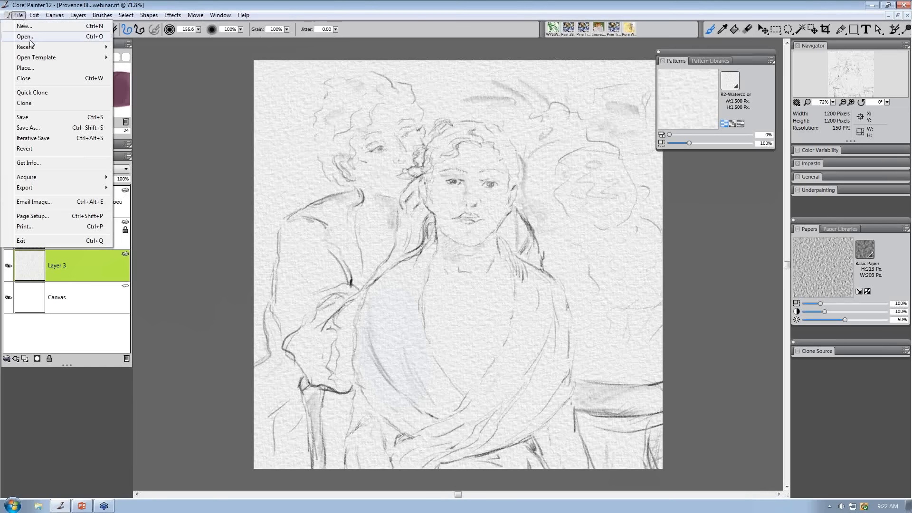
left_click(33, 70)
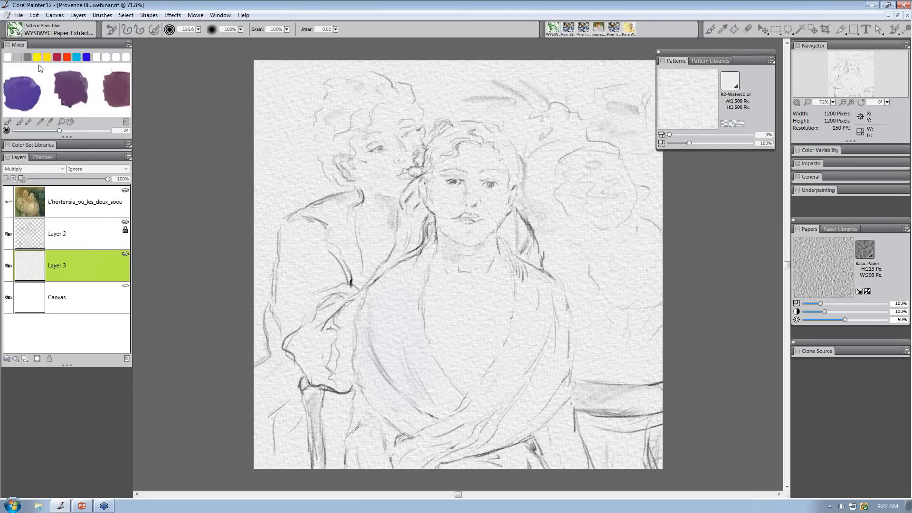
left_click(38, 71)
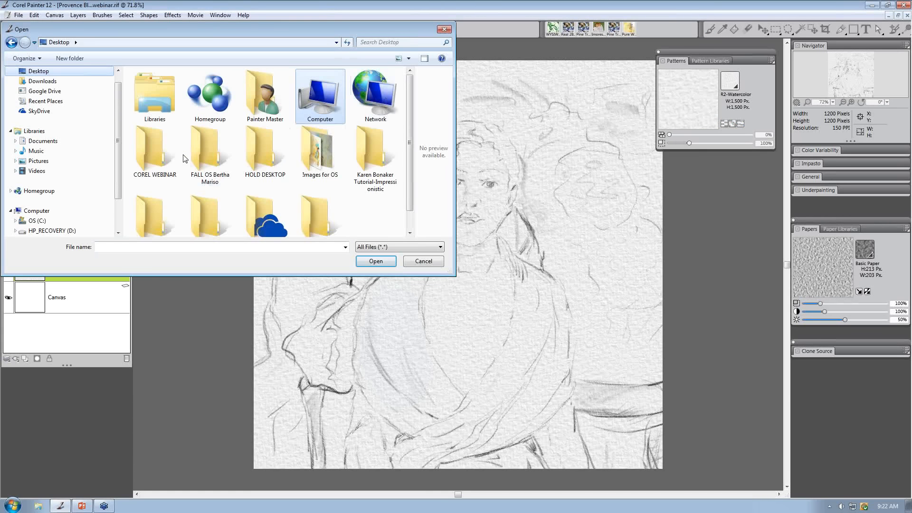
left_click(165, 159)
double_click(166, 158)
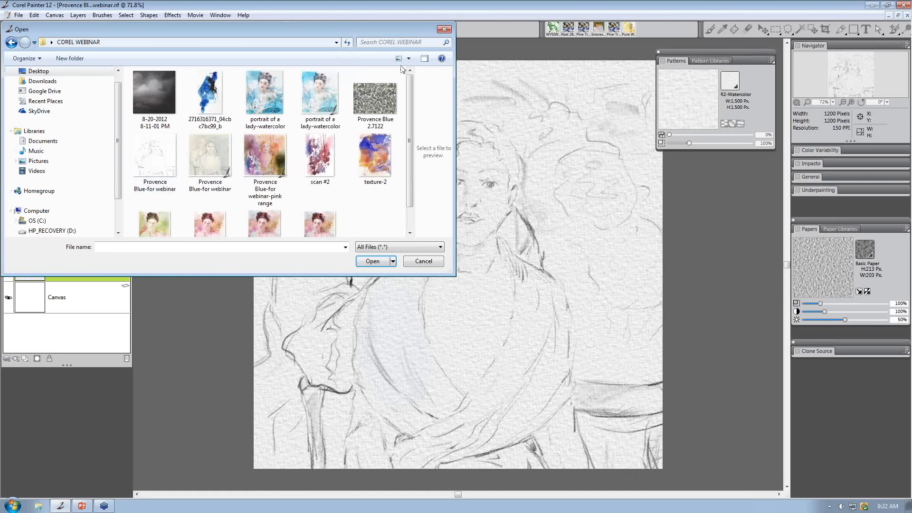
scroll(410, 104, "down", 2)
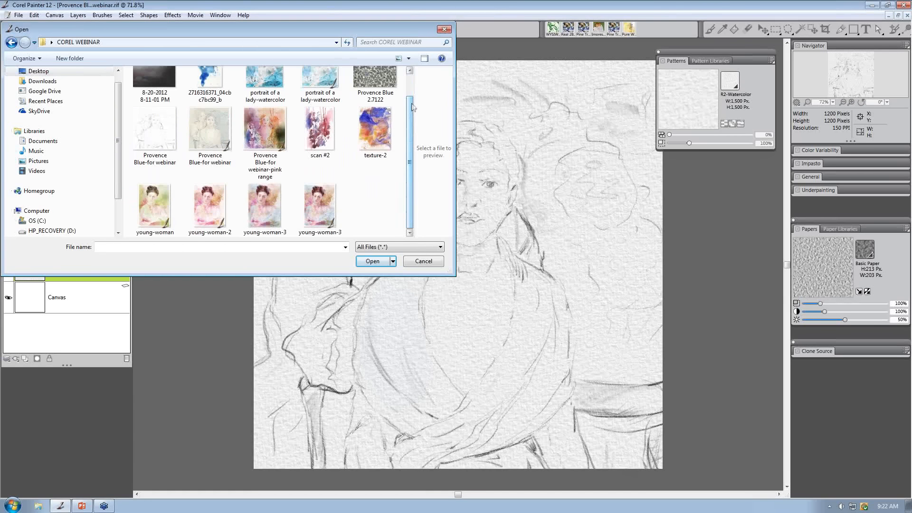
left_click(321, 138)
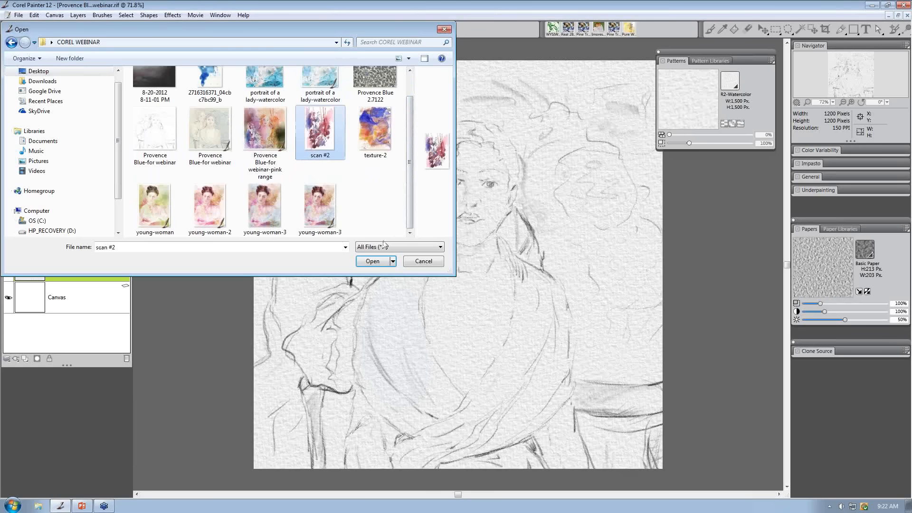
left_click(373, 262)
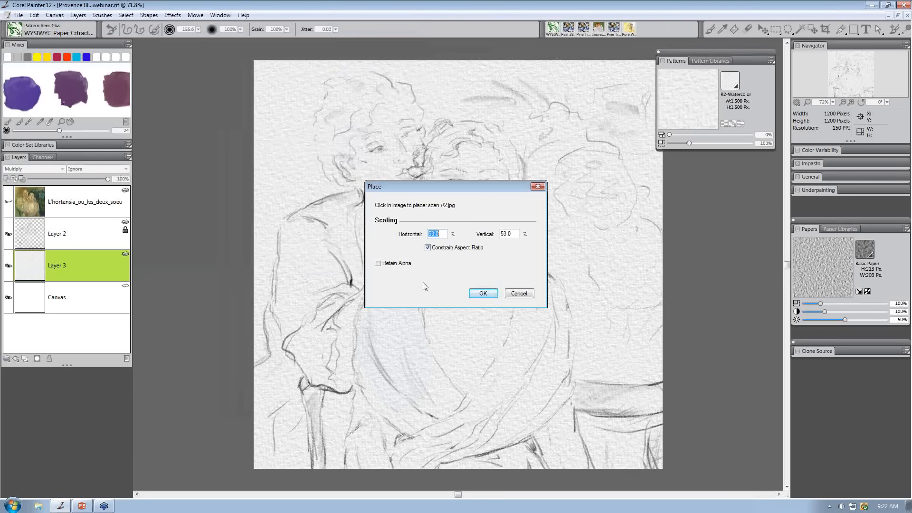
left_click(489, 293)
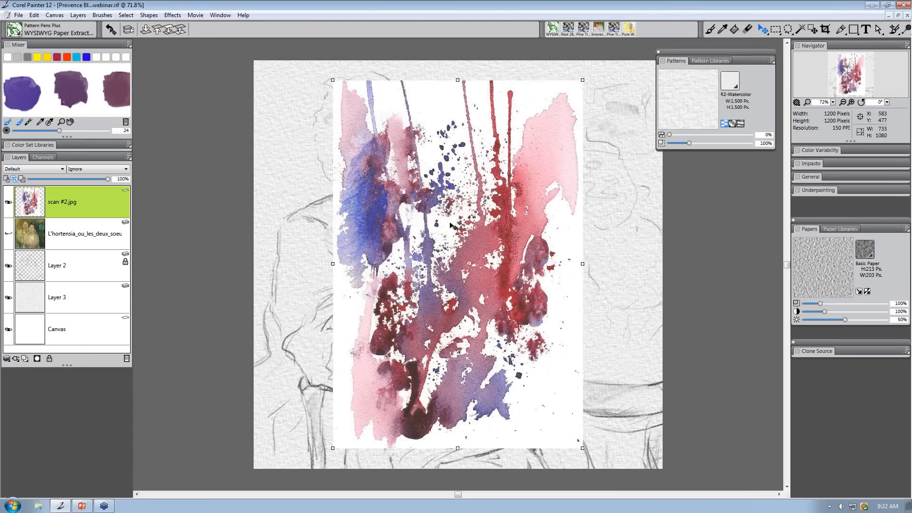
Move the scan #2.jpg layer below the hidden reference painting layer and convert it to a default layer.
left_click_drag(451, 226, 414, 221)
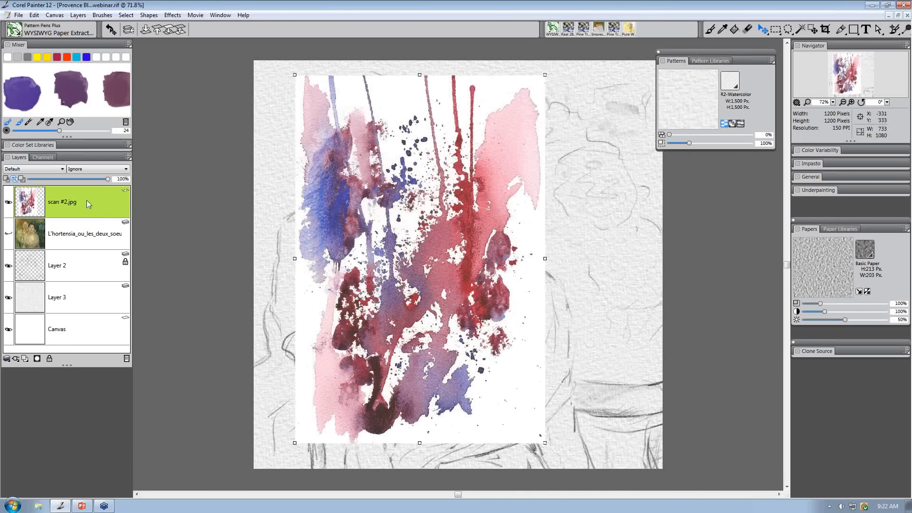
left_click_drag(38, 211, 36, 243)
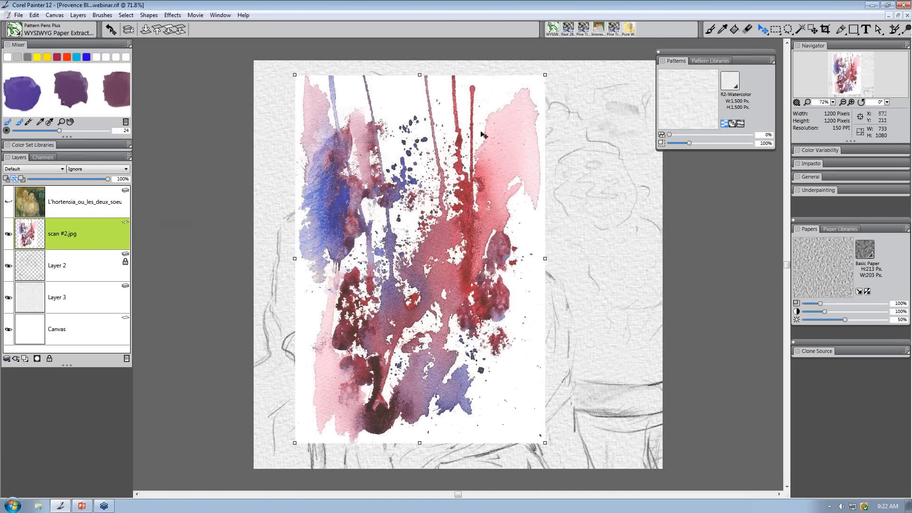
right_click(98, 234)
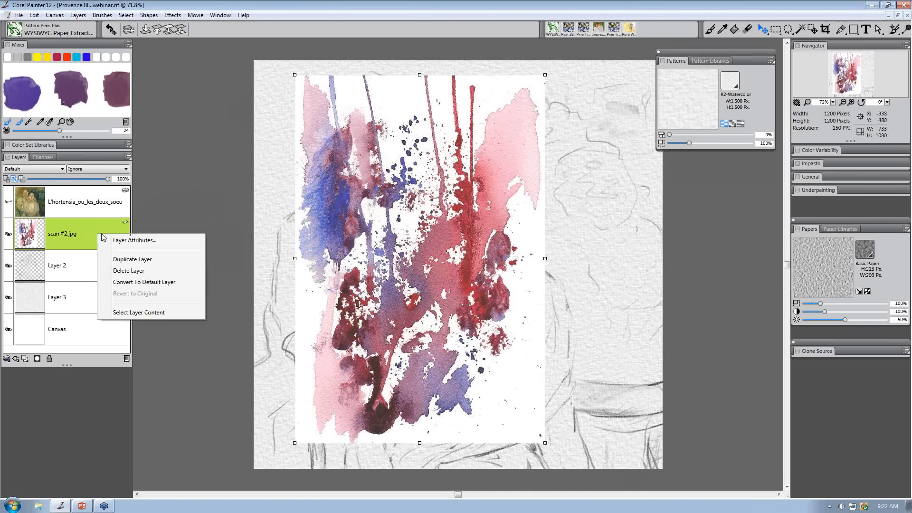
left_click(127, 282)
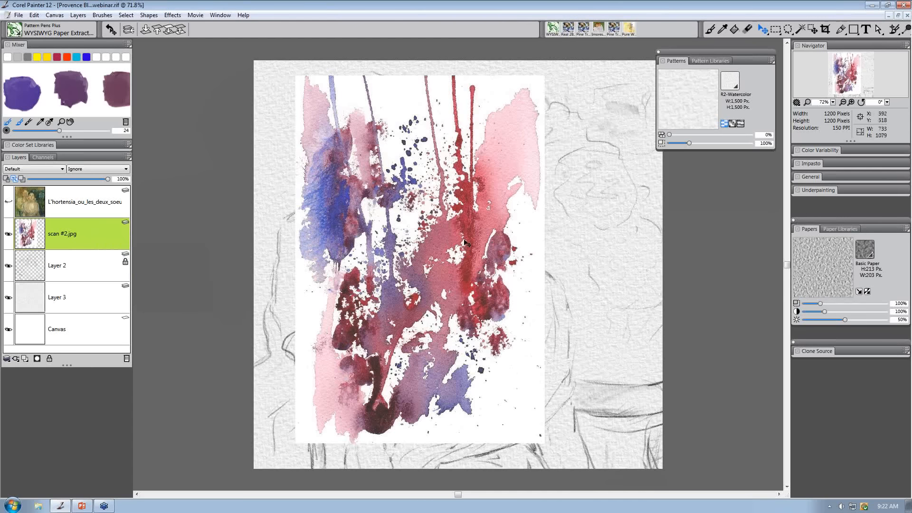
Enlarge the scan #2.jpg layer to about 832 by 1225 pixels with Free Transform and align it with the canvas's right edge.
left_click_drag(465, 242, 558, 232)
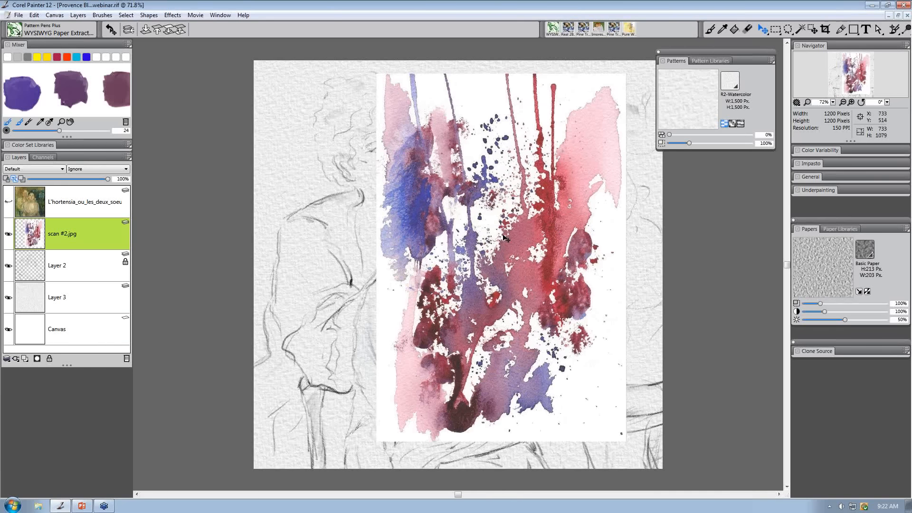
left_click_drag(499, 238, 485, 233)
left_click(34, 15)
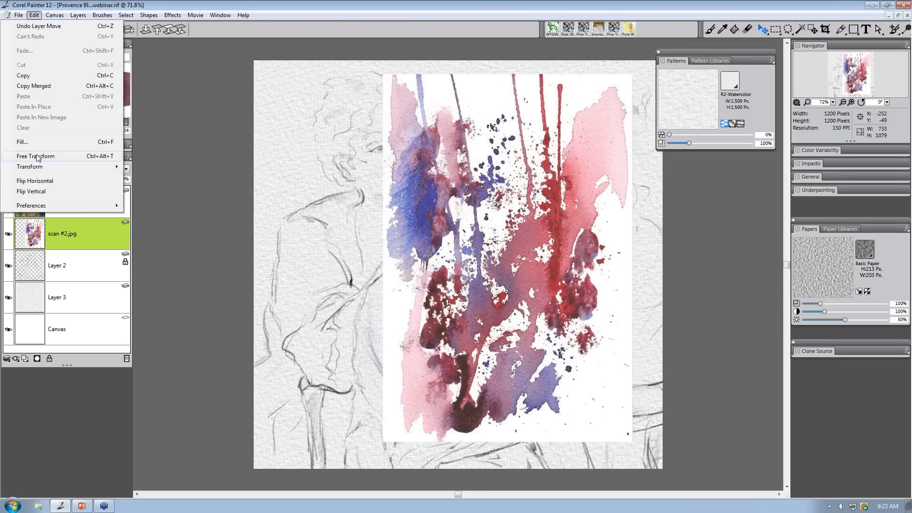
left_click(38, 157)
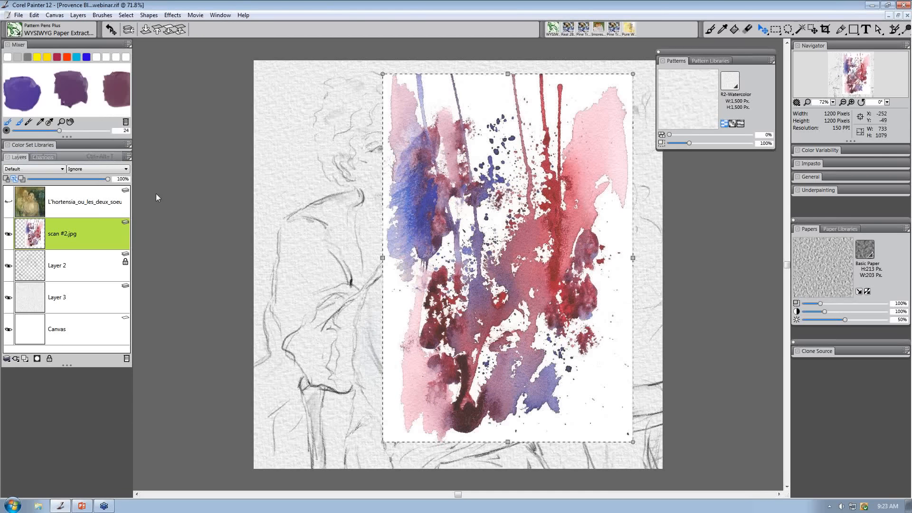
left_click_drag(383, 442, 336, 485)
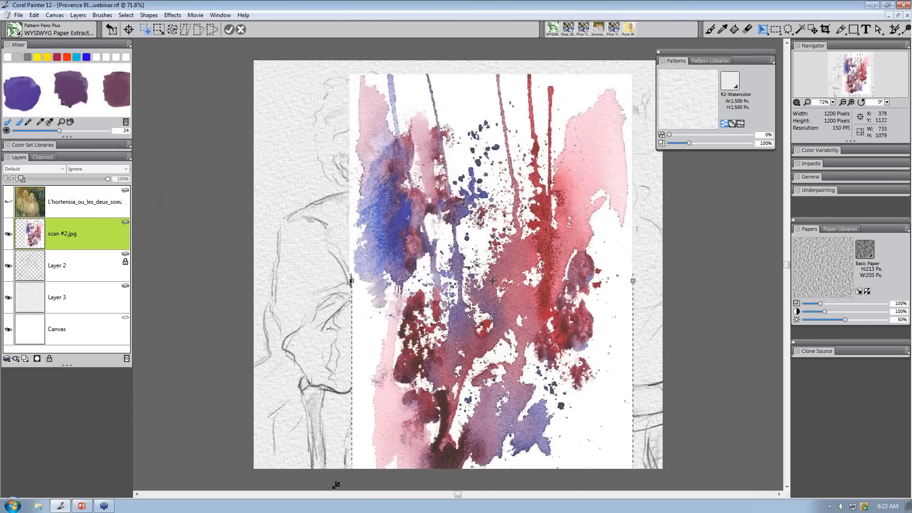
left_click_drag(497, 369, 514, 361)
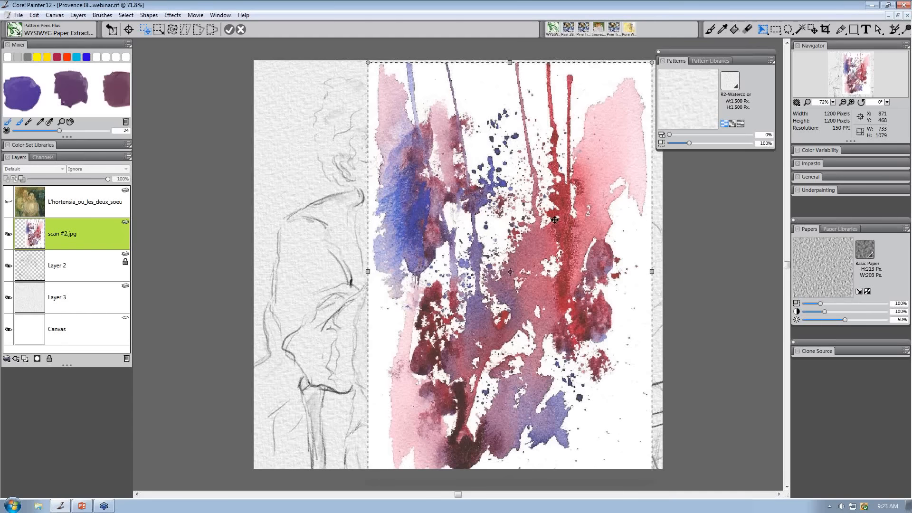
left_click_drag(555, 220, 569, 218)
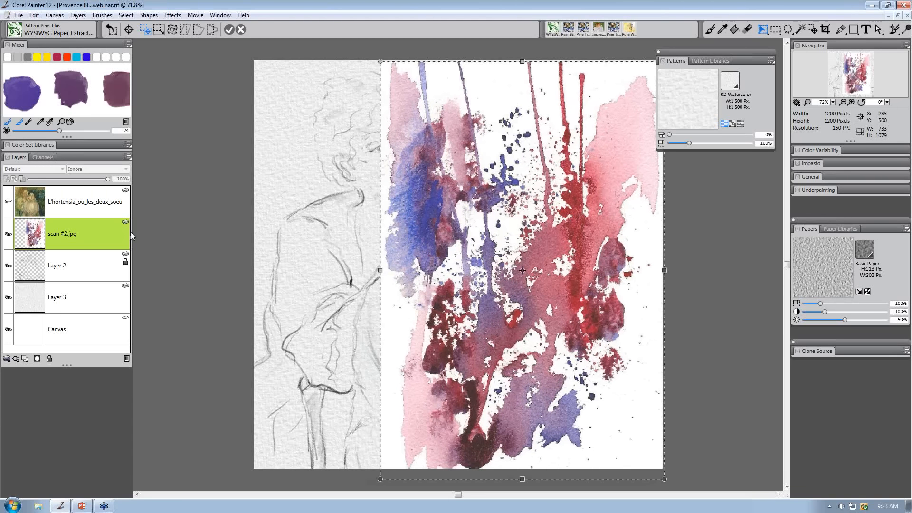
left_click(229, 30)
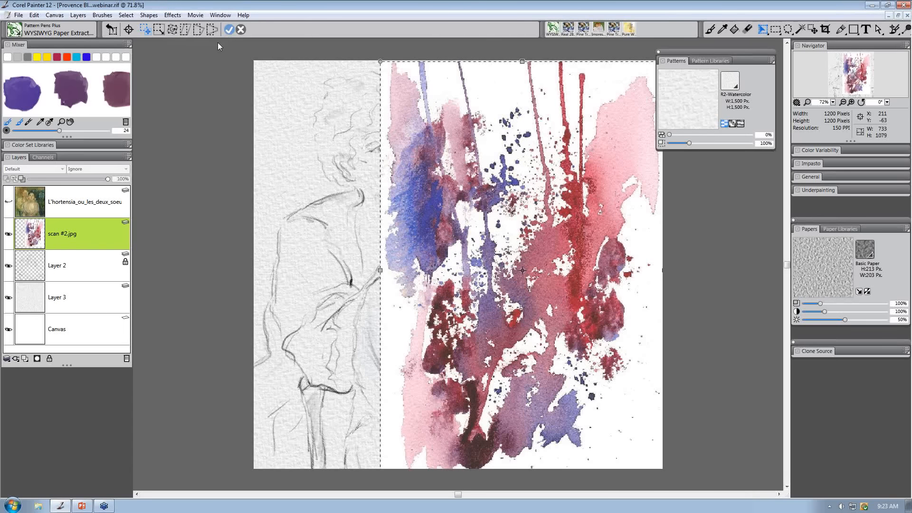
Try Multiply on the scan #2.jpg layer, then set its composite method to Gel.
left_click(33, 169)
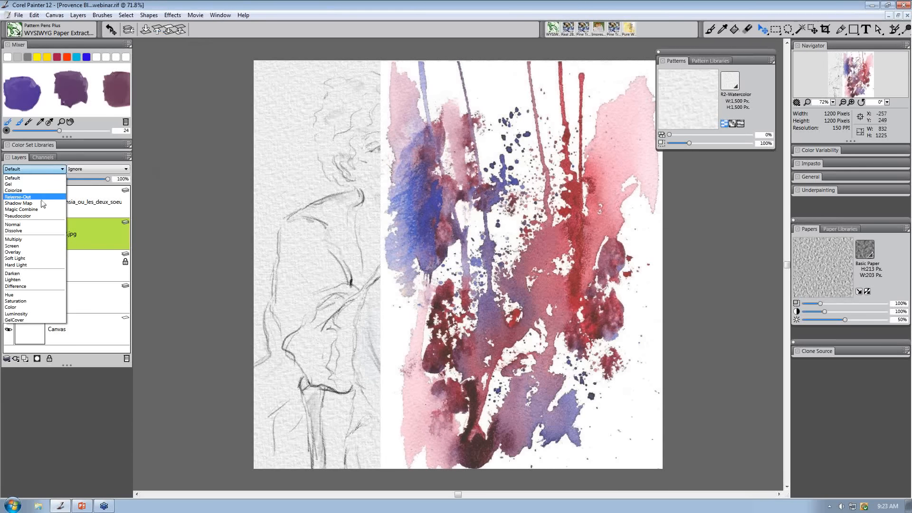
left_click(33, 241)
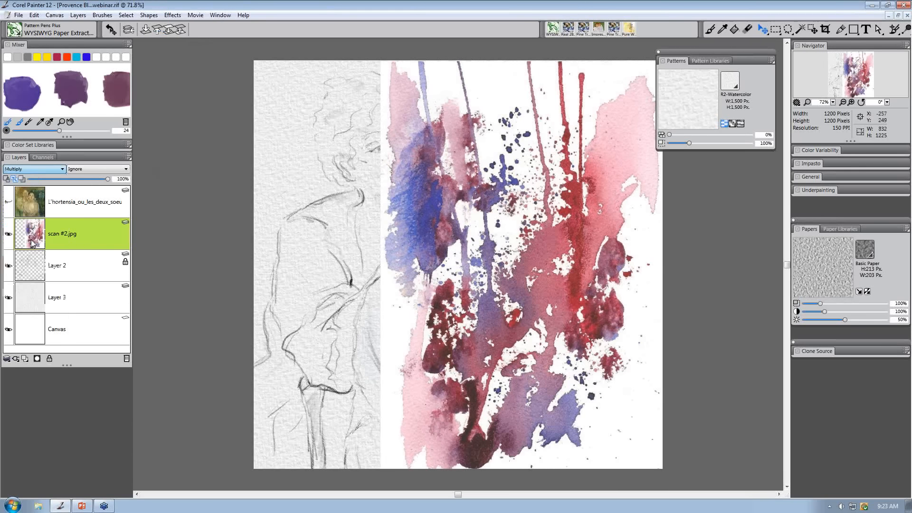
left_click(33, 168)
left_click(33, 183)
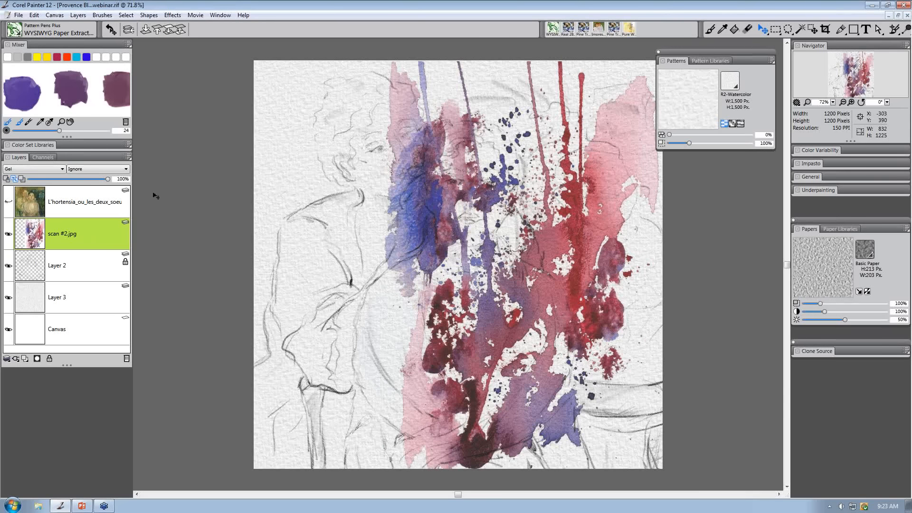
Move the watercolor splash layer to the left side of the canvas, flip it vertically, and adjust its position.
left_click_drag(453, 227, 331, 225)
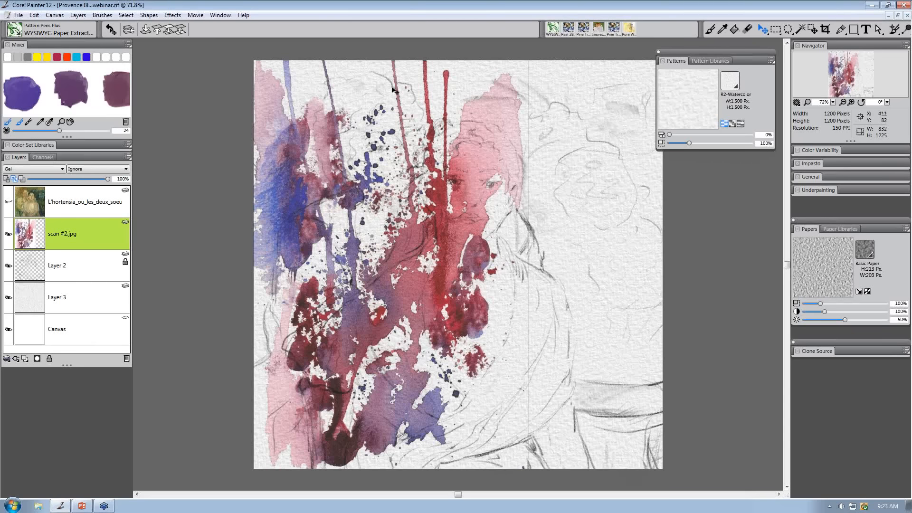
left_click(34, 14)
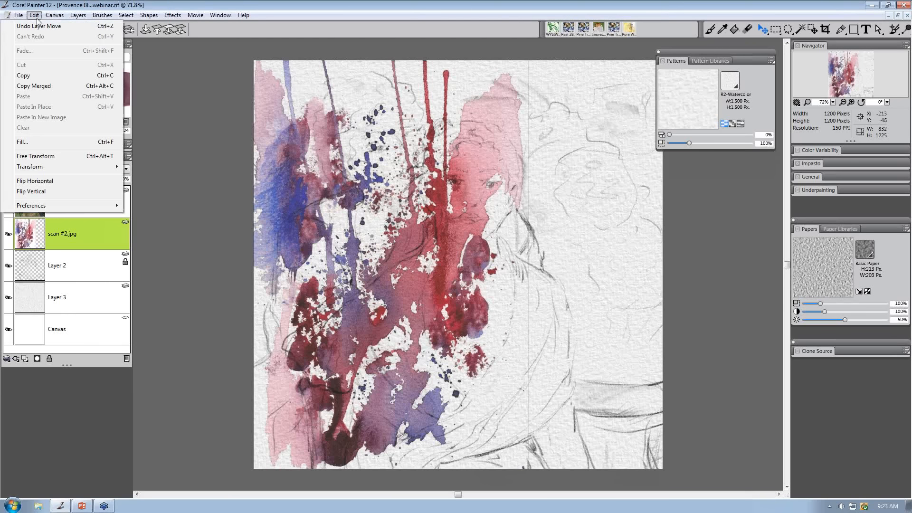
left_click(44, 191)
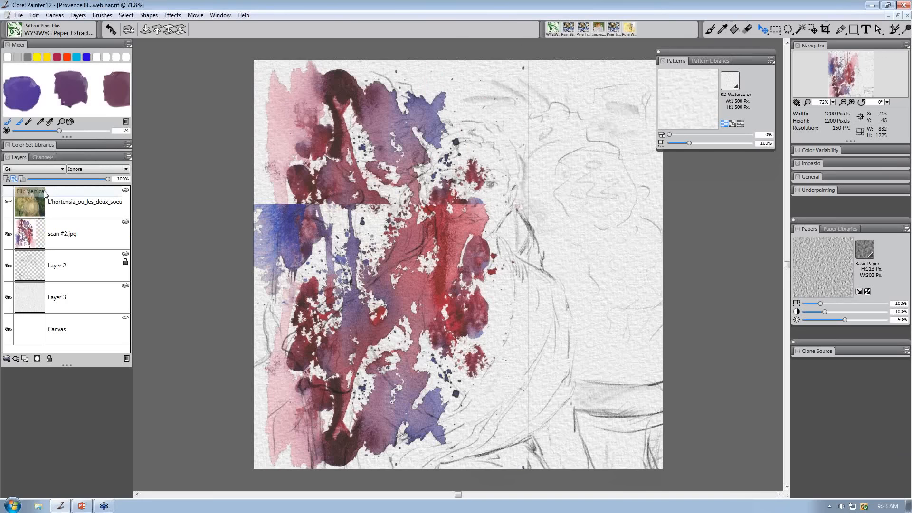
left_click_drag(393, 219, 394, 203)
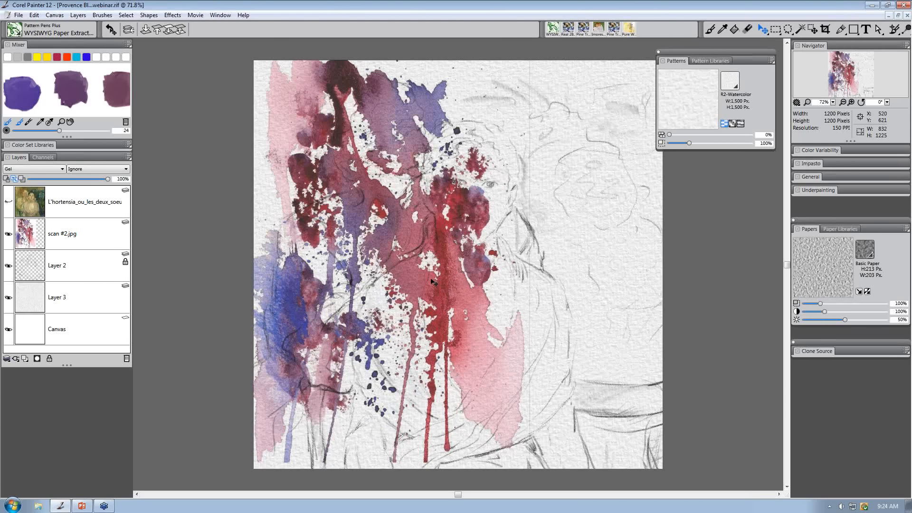
mouse_move(433, 282)
left_mouse_down()
mouse_move(431, 293)
mouse_move(404, 285)
mouse_move(509, 285)
mouse_move(388, 286)
left_mouse_up()
Try the splash layer at about 71% opacity and soften the hard pink edge at its lower right with the eraser.
left_click_drag(108, 179, 103, 179)
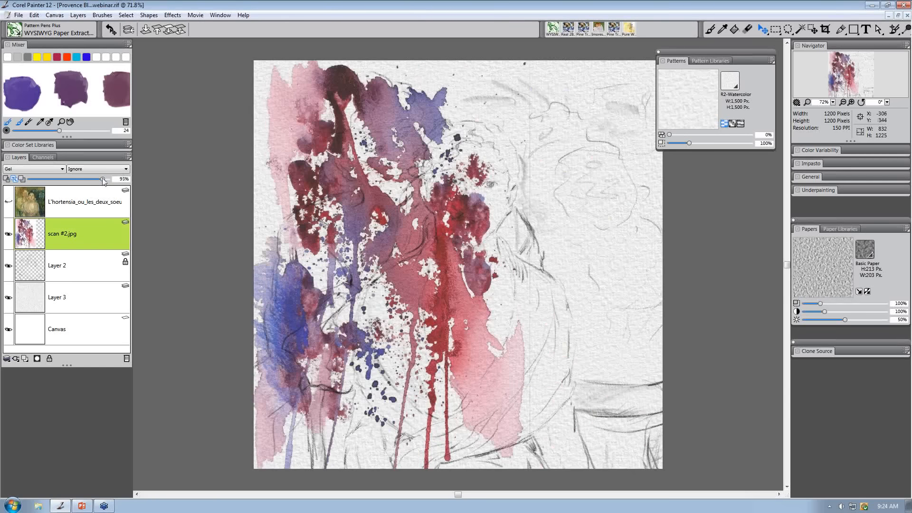
left_click_drag(104, 179, 85, 179)
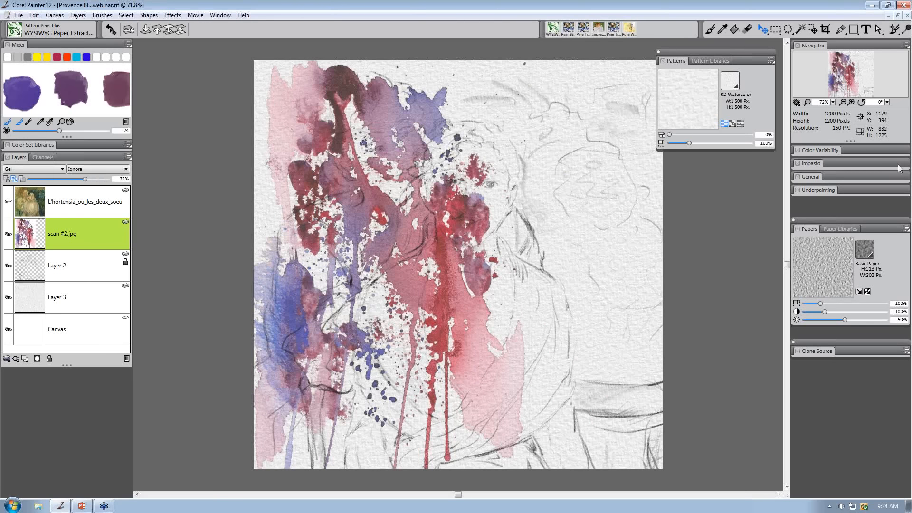
left_click(747, 29)
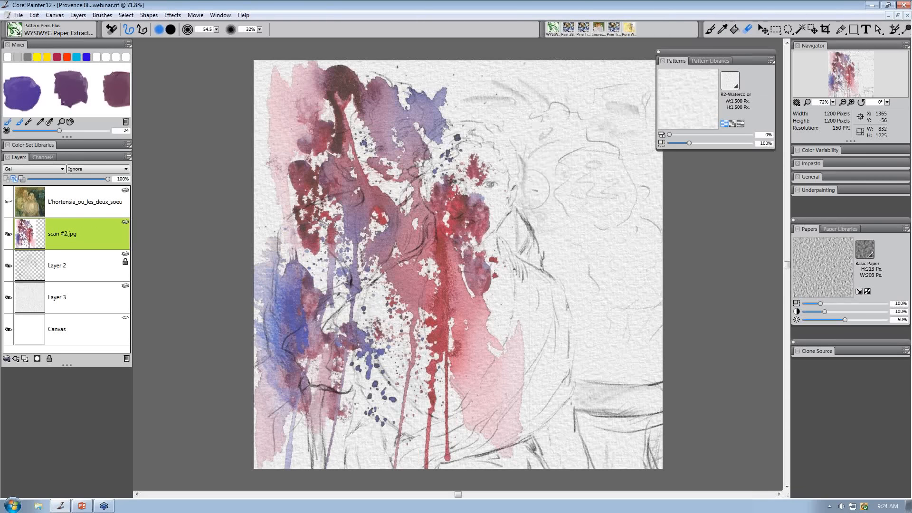
left_click_drag(518, 327, 534, 363)
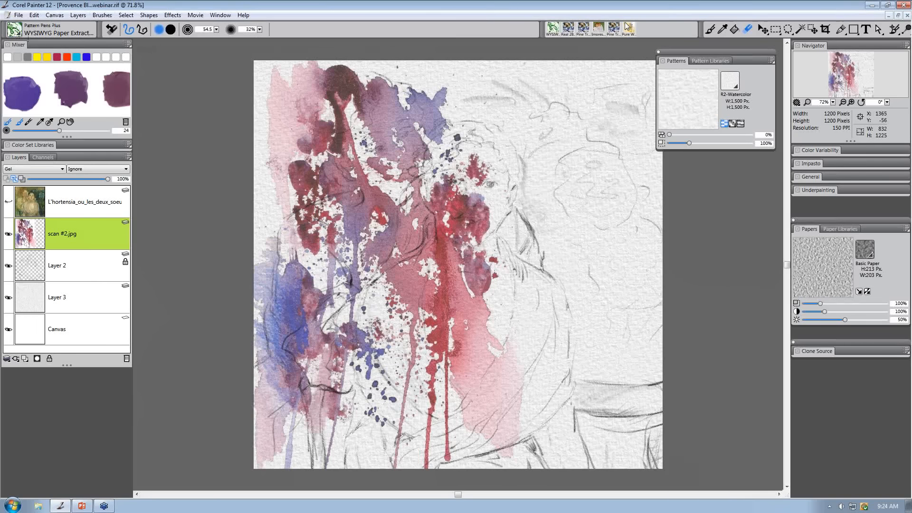
Choose the Impressionist's Sky brush and set its resaturation to 0% for blending.
left_click(598, 29)
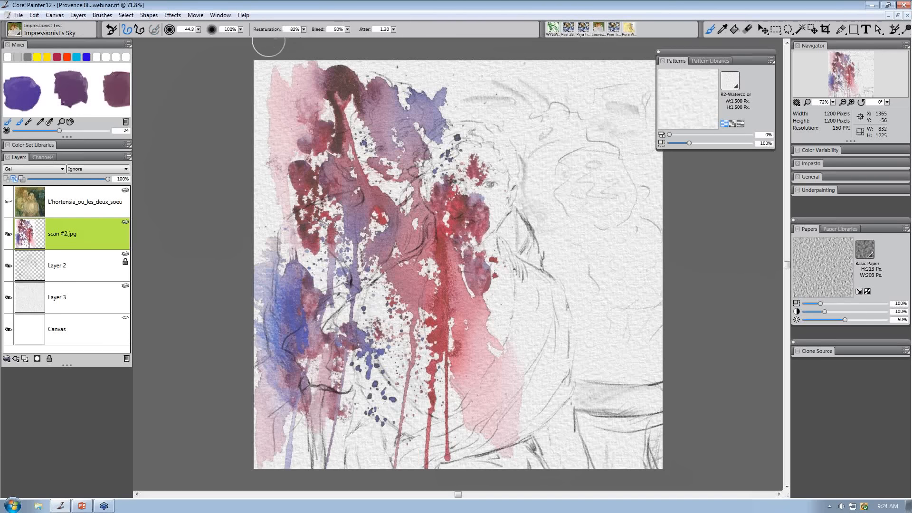
left_click(304, 29)
left_click_drag(248, 35, 247, 38)
Blend the red splash on the scan #2.jpg layer across the central sister's face, neck and chest.
left_click_drag(492, 179, 487, 190)
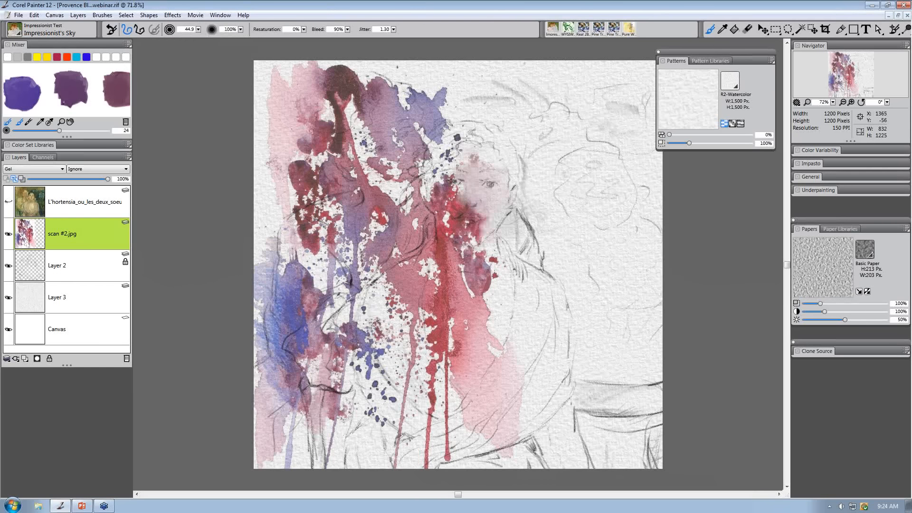
mouse_move(480, 214)
left_mouse_down()
mouse_move(453, 187)
mouse_move(485, 261)
left_mouse_up()
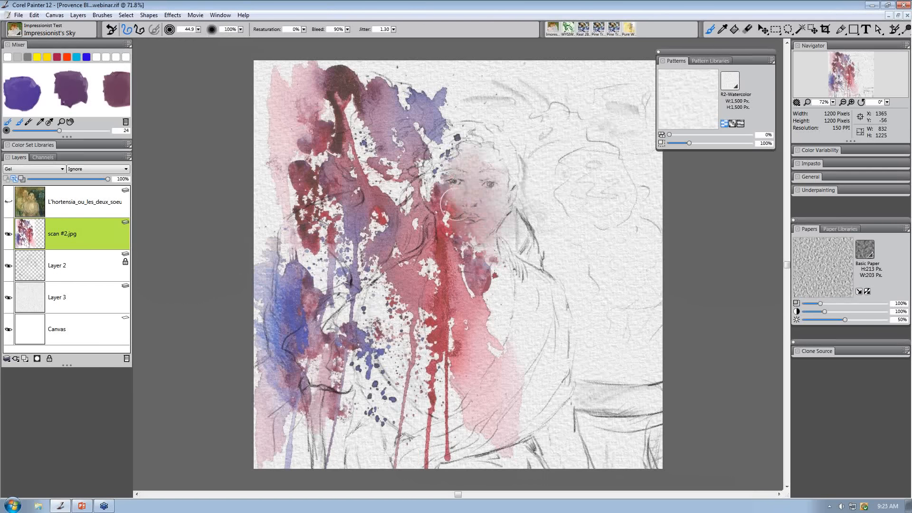
mouse_move(445, 174)
left_mouse_down()
mouse_move(484, 292)
mouse_move(475, 266)
mouse_move(452, 247)
mouse_move(494, 323)
mouse_move(466, 251)
mouse_move(435, 269)
left_mouse_up()
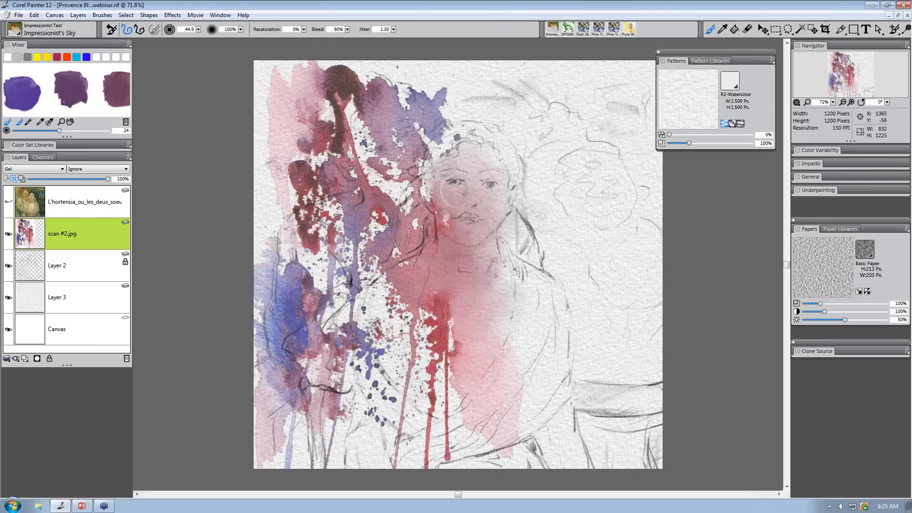
left_click_drag(492, 162, 472, 259)
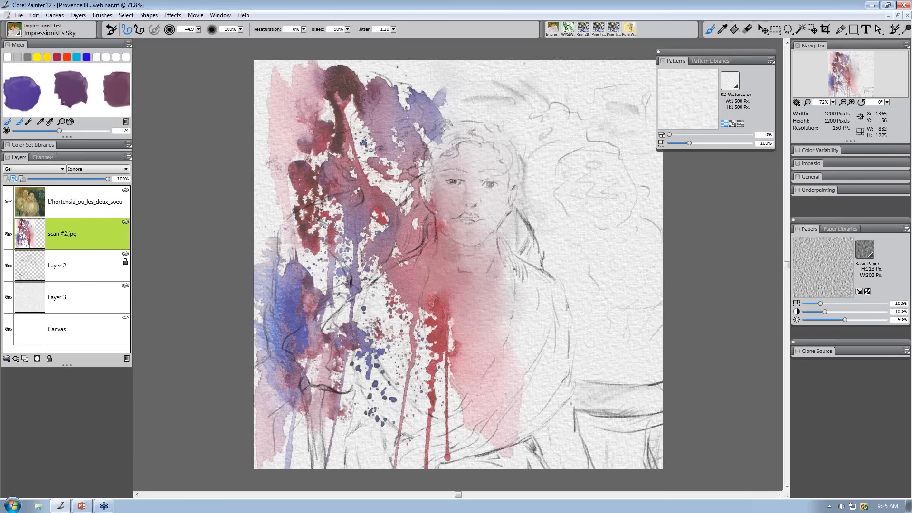
mouse_move(510, 266)
left_mouse_down()
mouse_move(489, 285)
mouse_move(463, 275)
mouse_move(504, 278)
mouse_move(483, 318)
mouse_move(468, 323)
mouse_move(513, 319)
mouse_move(451, 288)
left_mouse_up()
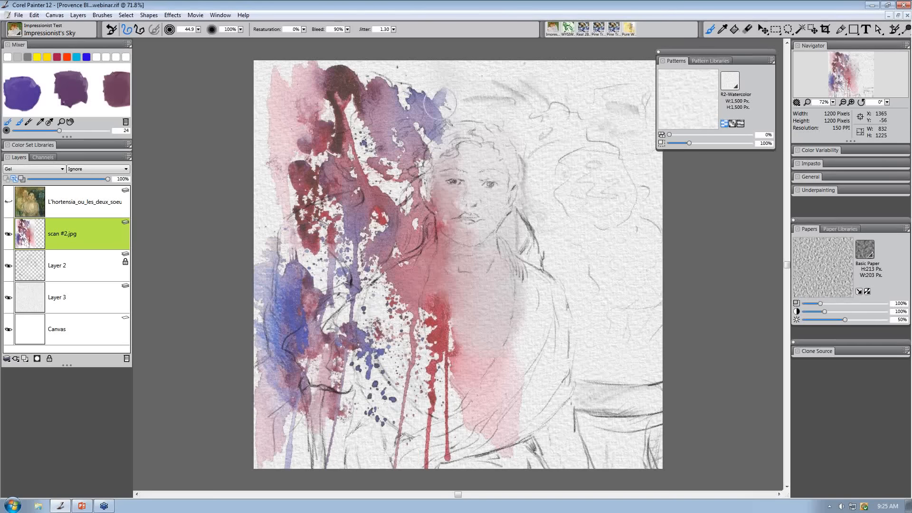
Smear the purple and red splash over the other sister's face, hair and shoulder, and soften the central sister's outer arm.
mouse_move(409, 104)
left_mouse_down()
mouse_move(394, 121)
mouse_move(413, 142)
mouse_move(399, 157)
mouse_move(371, 159)
mouse_move(404, 104)
mouse_move(375, 119)
mouse_move(413, 152)
mouse_move(370, 214)
left_mouse_up()
mouse_move(416, 177)
left_mouse_down()
mouse_move(408, 223)
mouse_move(375, 266)
mouse_move(372, 202)
mouse_move(347, 266)
mouse_move(304, 214)
mouse_move(361, 209)
mouse_move(382, 184)
left_mouse_up()
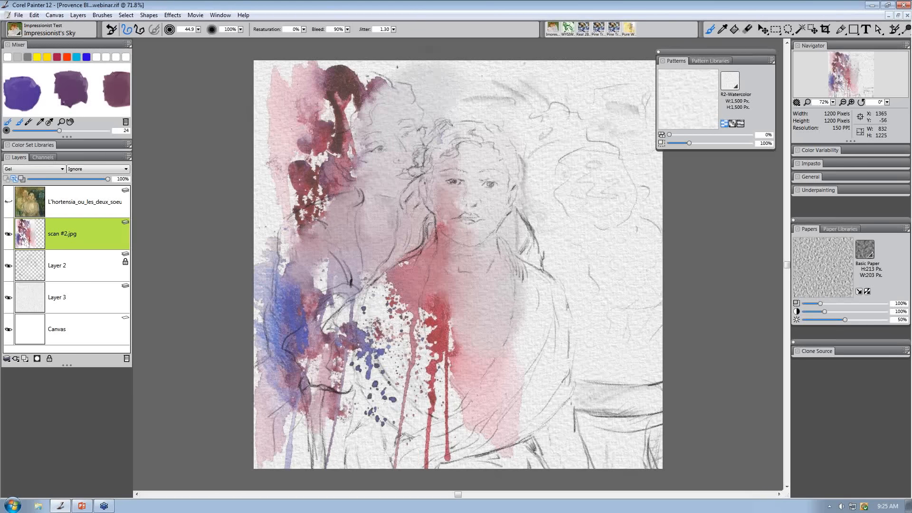
left_click_drag(382, 266, 360, 245)
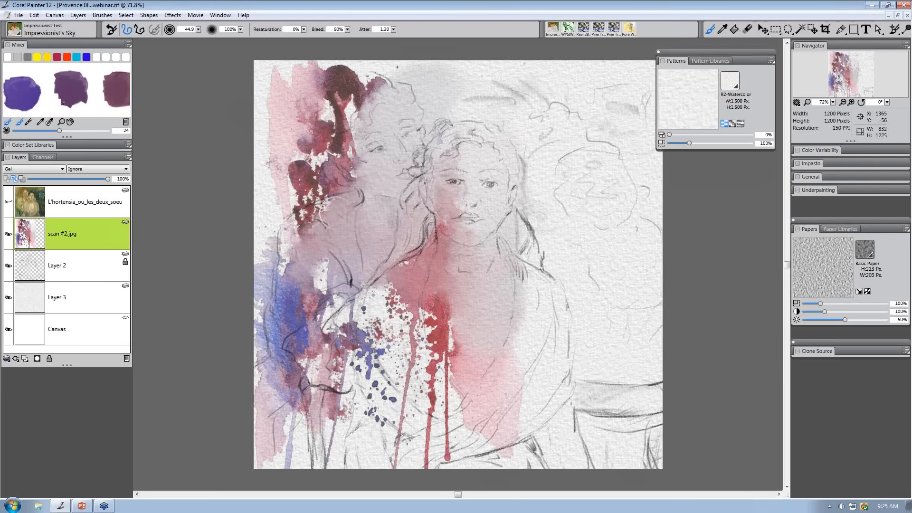
left_click_drag(355, 201, 292, 232)
mouse_move(525, 290)
left_mouse_down()
mouse_move(534, 370)
mouse_move(528, 399)
left_mouse_up()
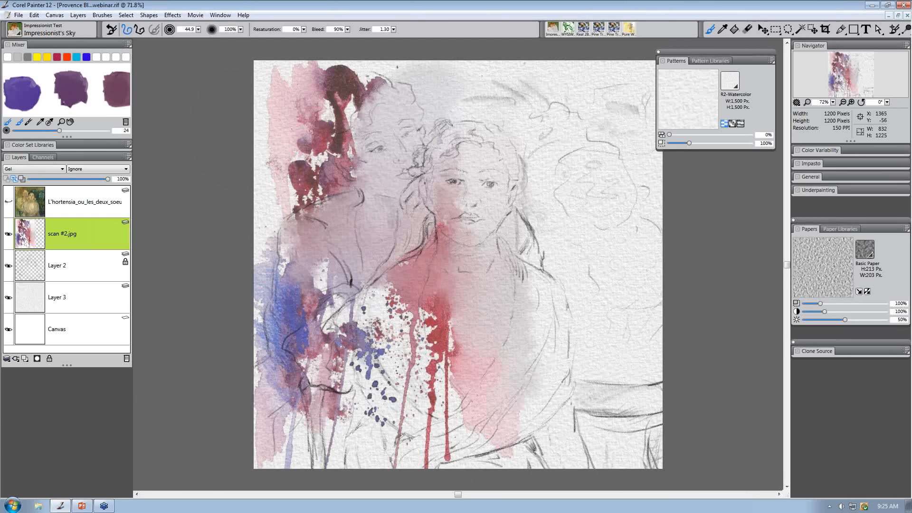
left_click_drag(387, 95, 361, 80)
Brush soft gray shading into the lower right background around the table edge.
left_click_drag(655, 406, 613, 438)
mouse_move(653, 269)
left_mouse_down()
mouse_move(629, 362)
mouse_move(658, 376)
left_mouse_up()
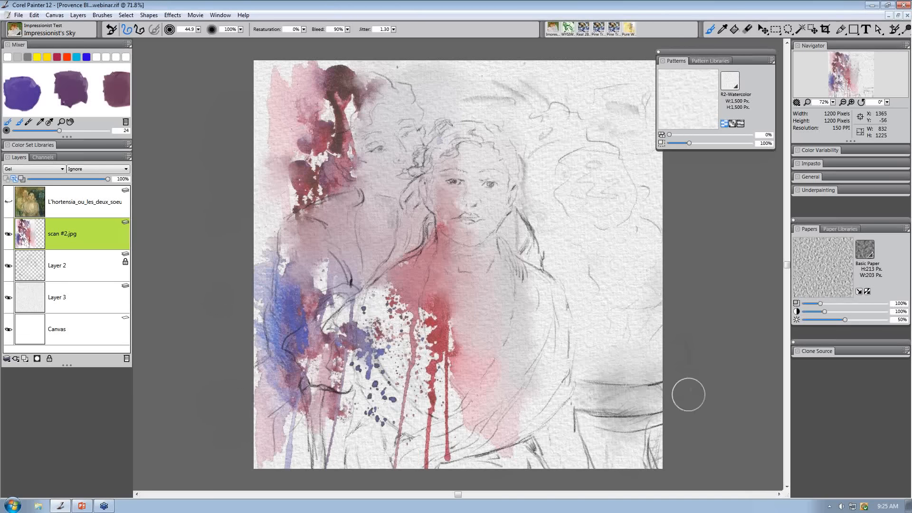
left_click_drag(603, 290, 613, 321)
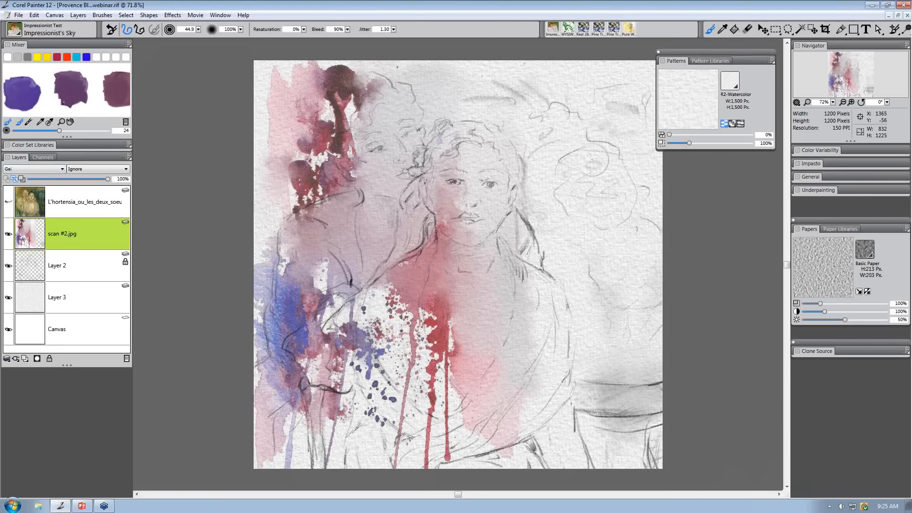
Soften the dark red blotches in the upper left of the painting with blending strokes.
mouse_move(356, 162)
left_mouse_down()
mouse_move(350, 101)
mouse_move(375, 78)
left_mouse_up()
left_click_drag(347, 143, 280, 154)
left_click_drag(320, 229, 289, 195)
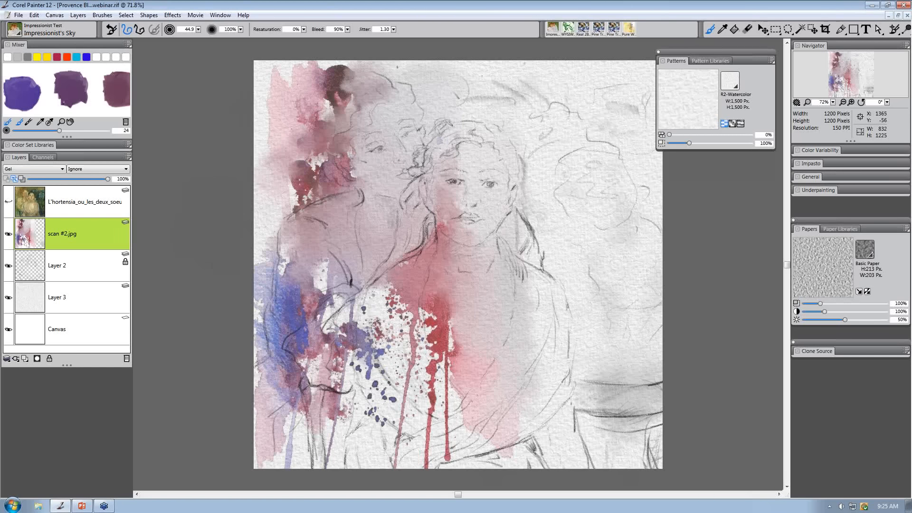
Blend soft gray shading through the background above and to the right of the central sister.
left_click_drag(475, 92, 584, 70)
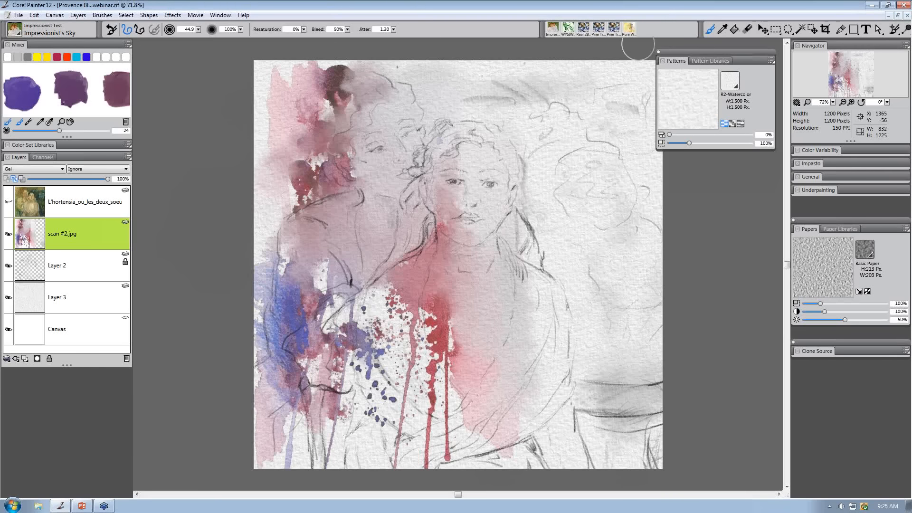
mouse_move(599, 192)
left_mouse_down()
mouse_move(563, 201)
mouse_move(583, 214)
left_mouse_up()
left_click_drag(527, 114, 476, 109)
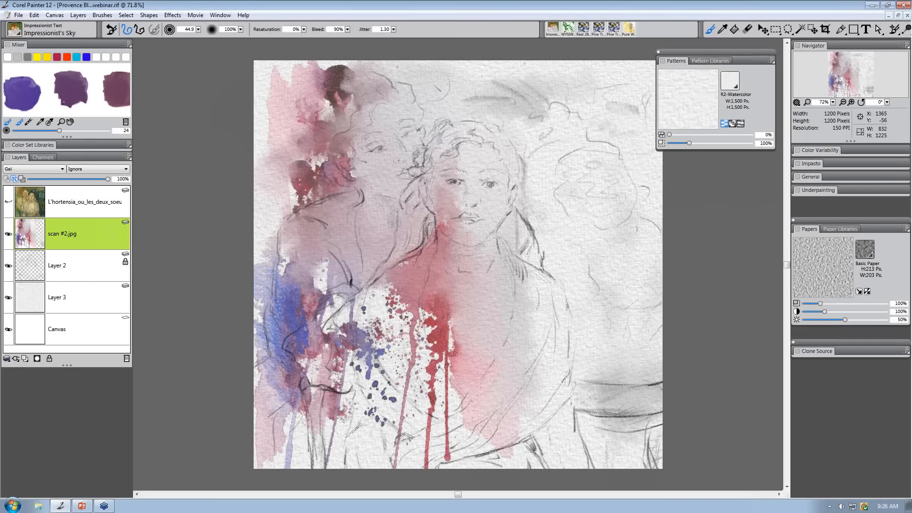
left_click_drag(618, 261, 632, 318)
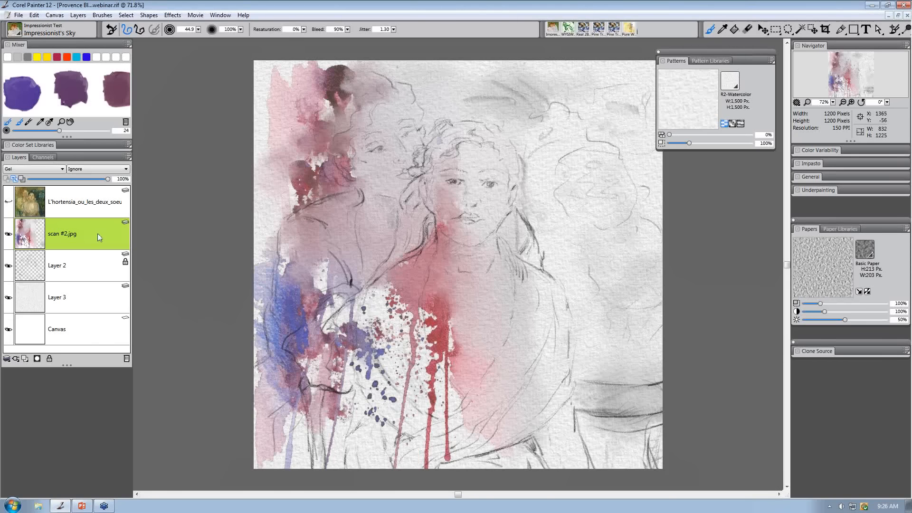
Move Layer 2 above scan #2.jpg, and Layer 3 above Layer 2.
left_click(80, 273)
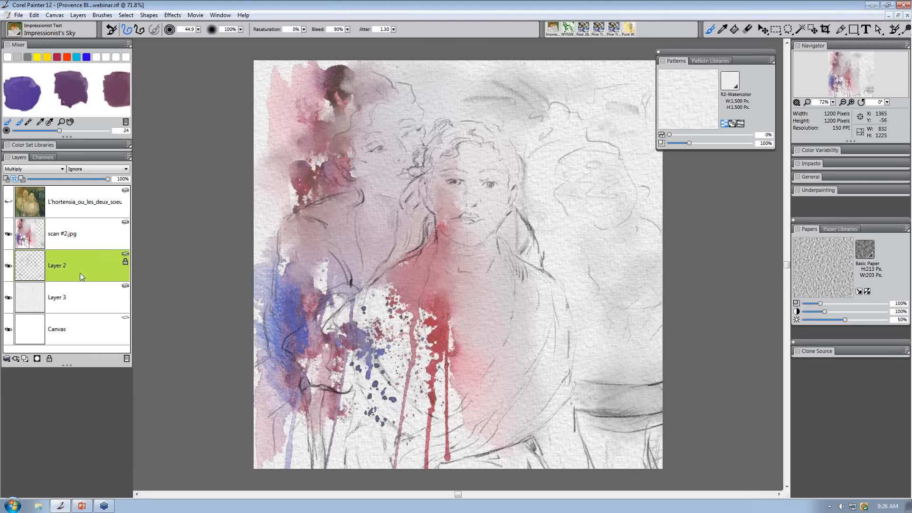
left_click_drag(27, 275, 27, 232)
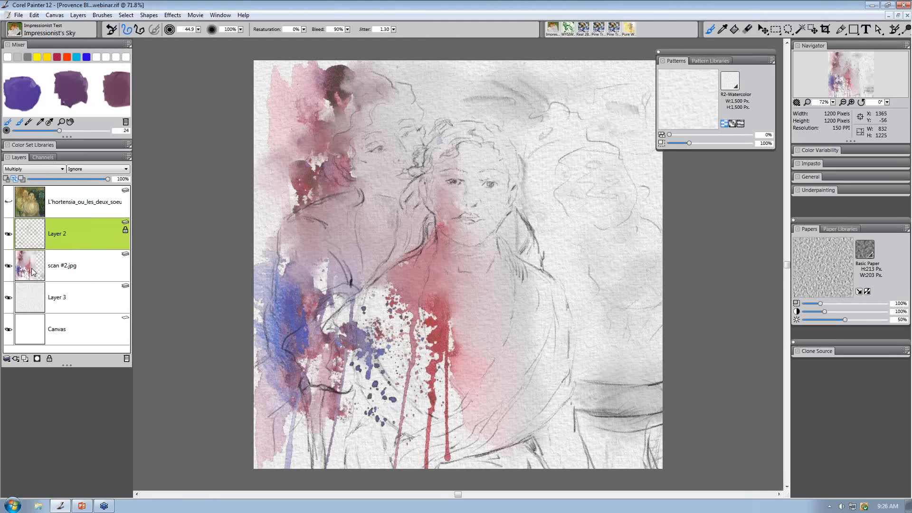
left_click_drag(30, 302, 30, 237)
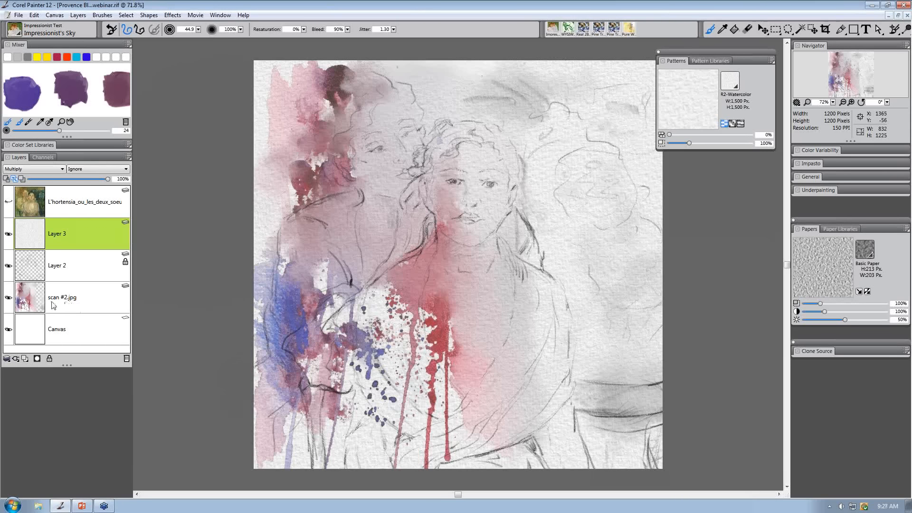
Place texture-2.jpg into the painting at 47.8% scaling with the aspect ratio constrained.
left_click(18, 16)
key("Escape")
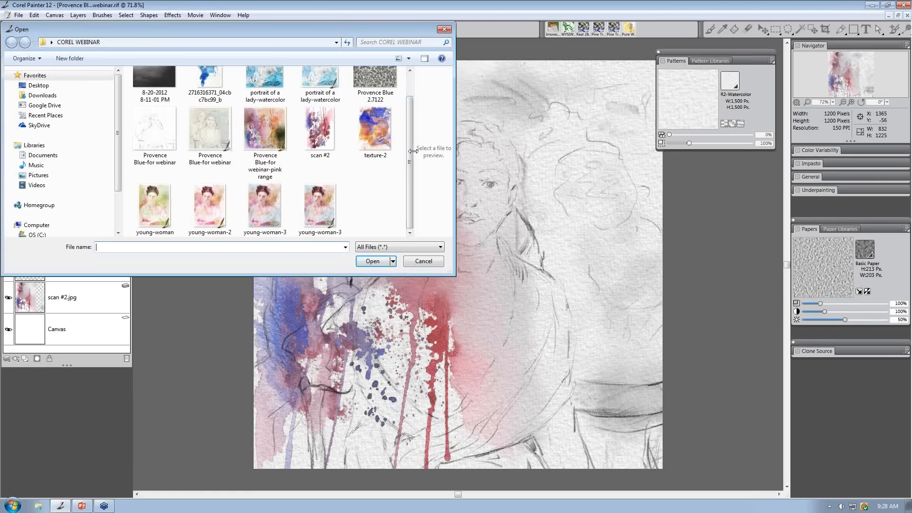
left_click(384, 141)
left_click(380, 261)
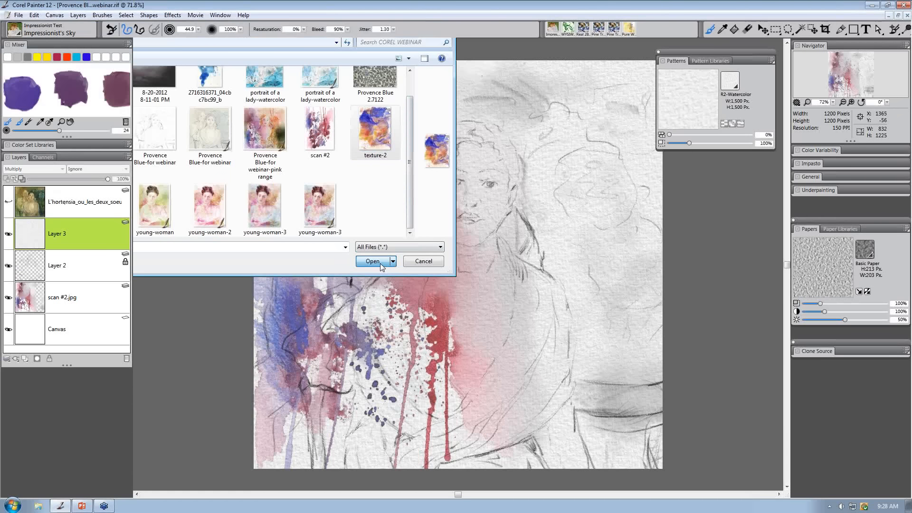
left_click(531, 304)
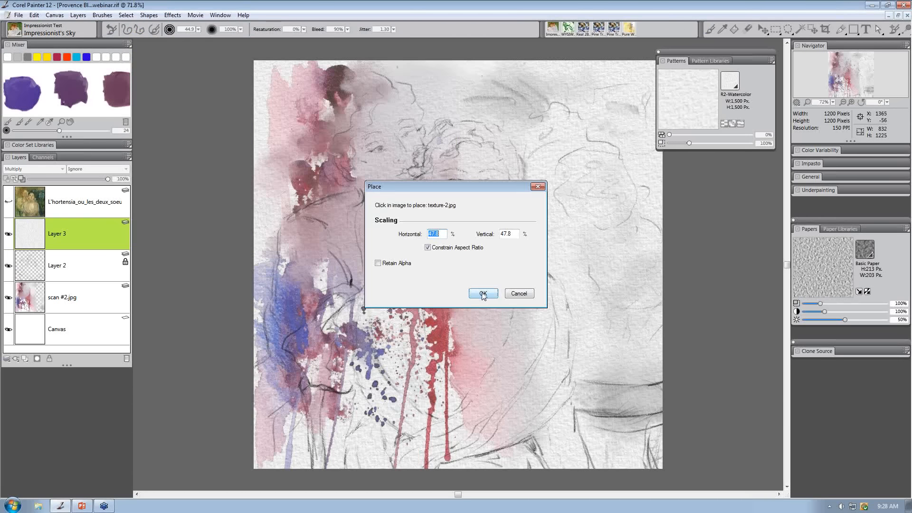
left_click(482, 294)
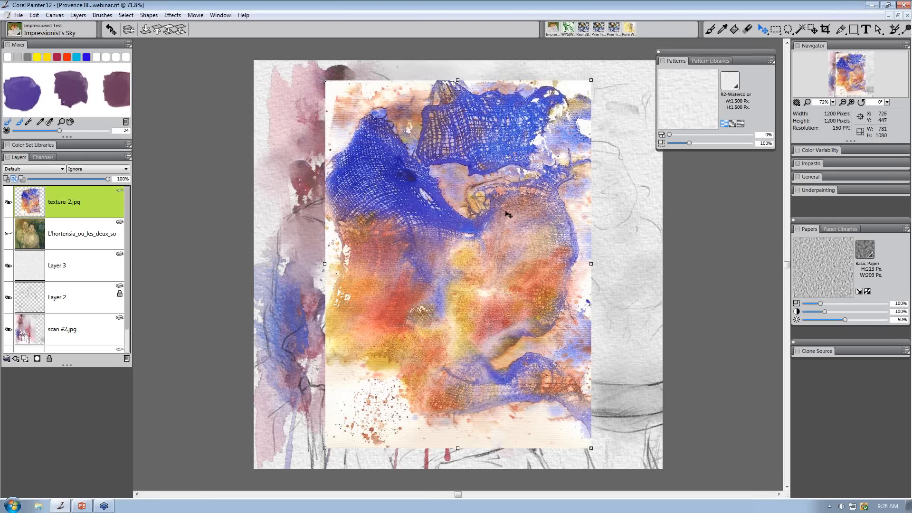
Enlarge the placed texture to about 1006 by 1205 pixels against the canvas's right edge and convert it to a default layer.
left_click_drag(508, 214, 581, 196)
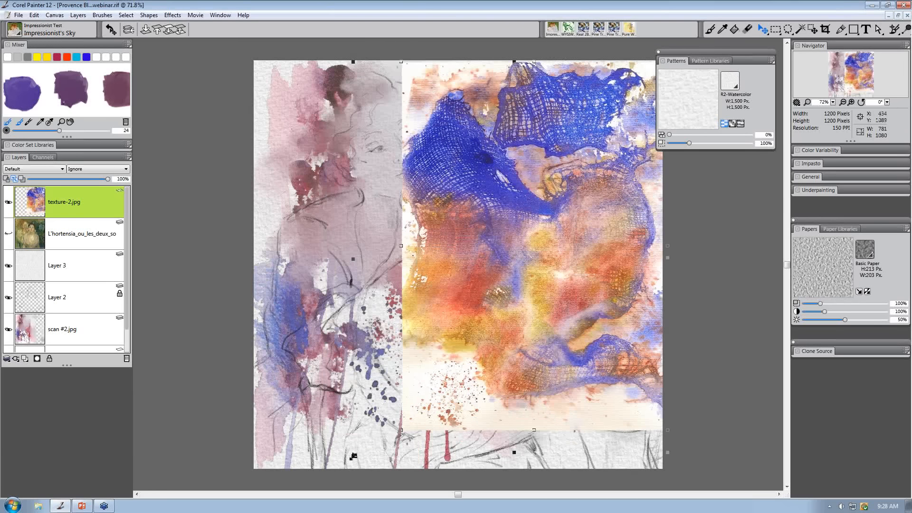
left_click_drag(353, 457, 324, 472)
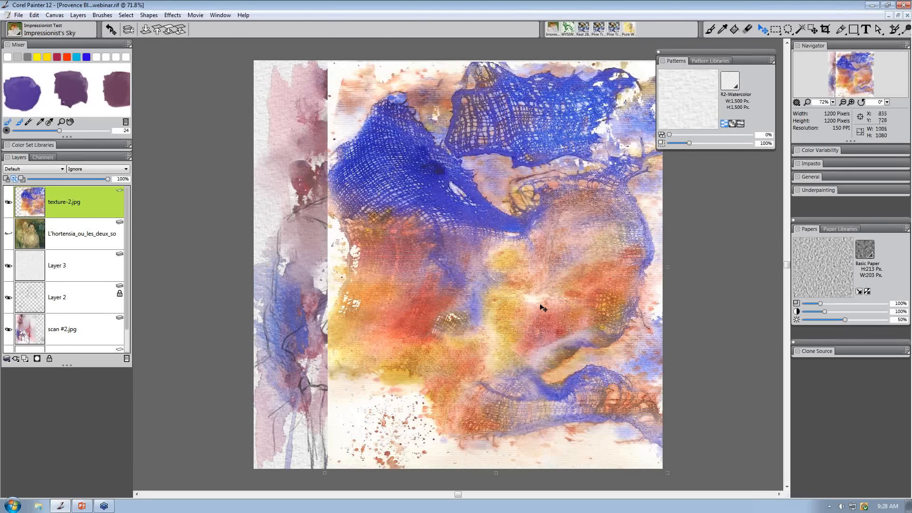
right_click(92, 200)
left_click(131, 249)
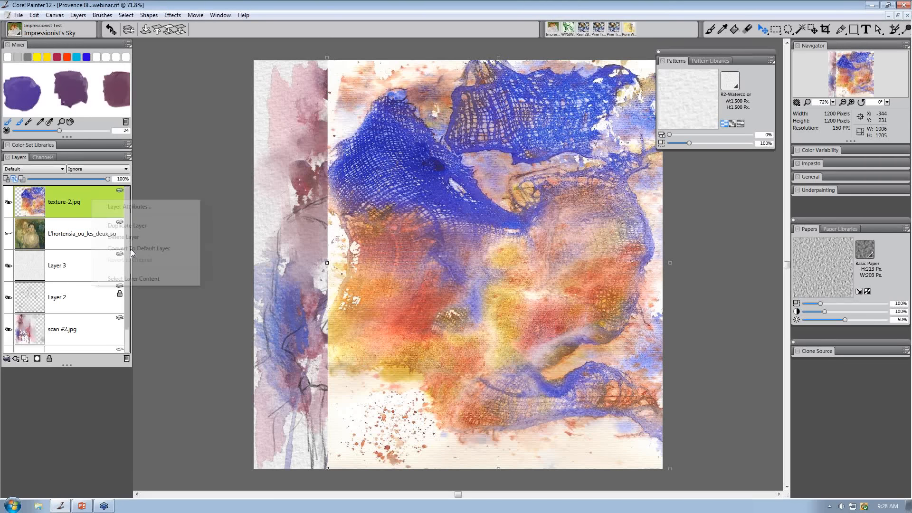
Flip the texture vertically and reorder the layers so scan #2.jpg sits above Layer 2 and texture-2.jpg beneath it.
left_click(34, 15)
left_click(41, 192)
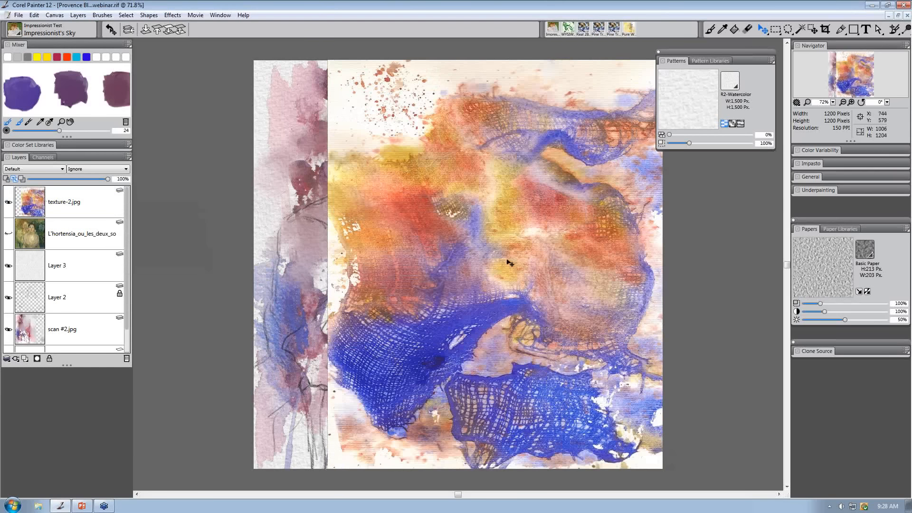
left_click_drag(80, 203, 58, 305)
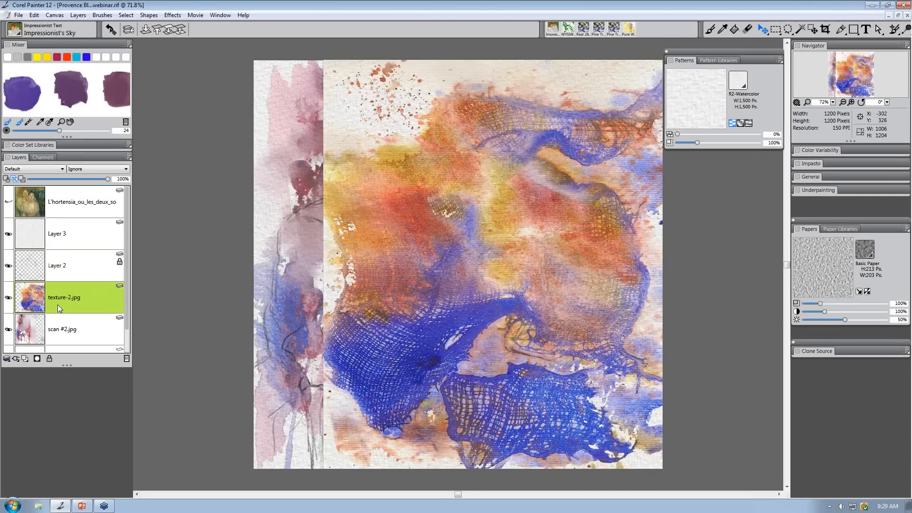
left_click_drag(57, 327, 34, 269)
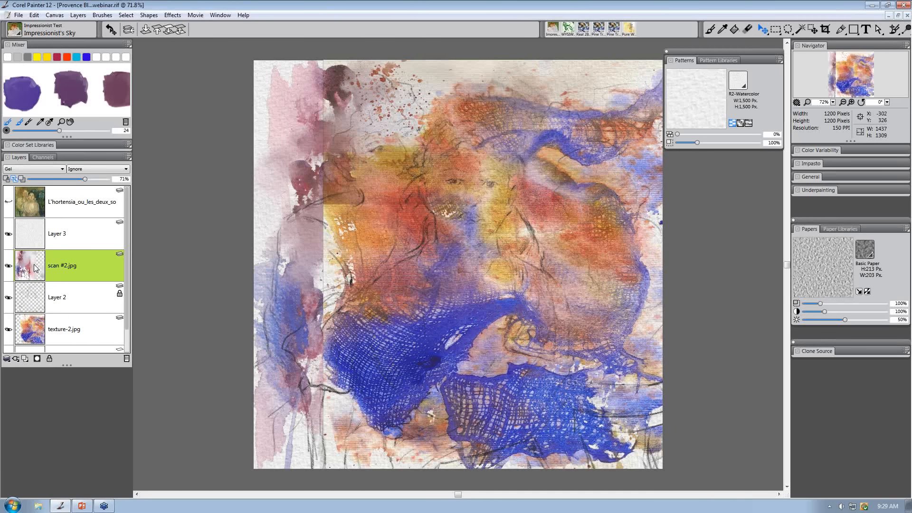
Set the texture-2.jpg layer's composite method to Overlay.
left_click(67, 329)
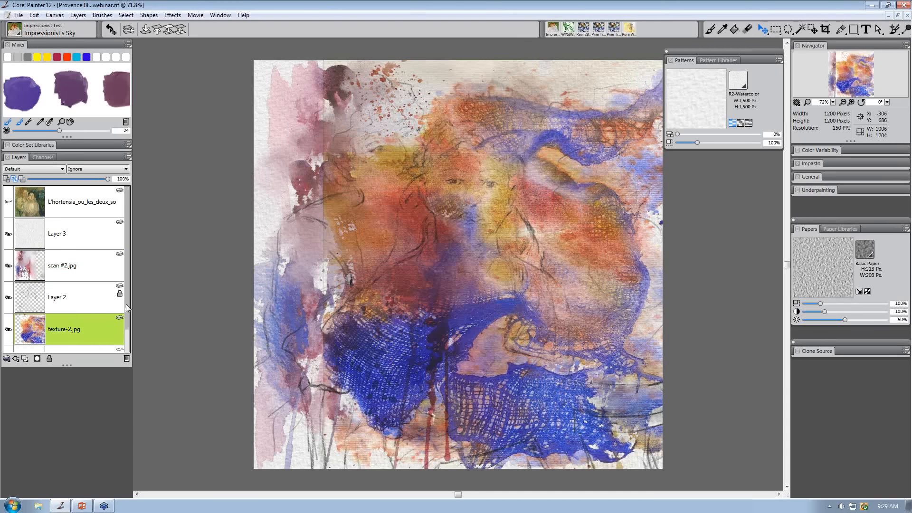
left_click_drag(126, 306, 127, 354)
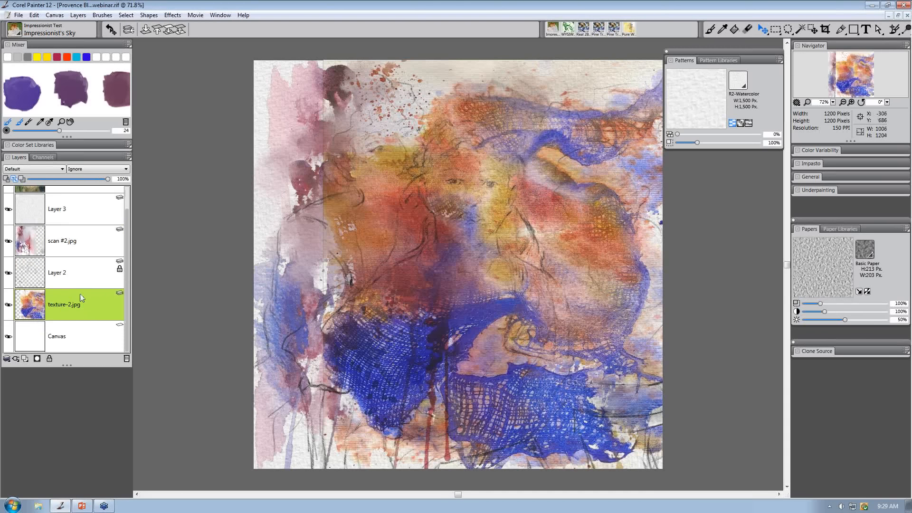
left_click(47, 169)
left_click(21, 255)
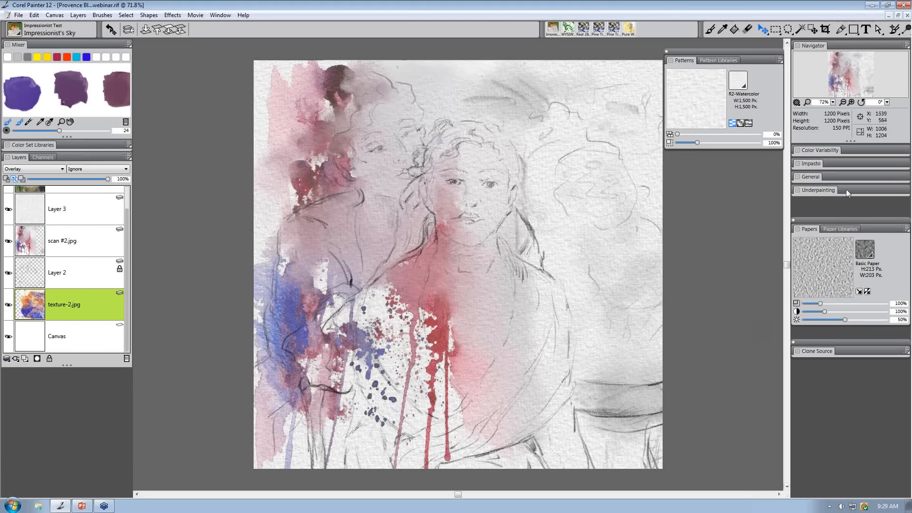
Try desaturating the texture-2.jpg layer, using -139% saturation in Underpainting and the Adjust Colors effect.
left_click_drag(716, 173, 714, 174)
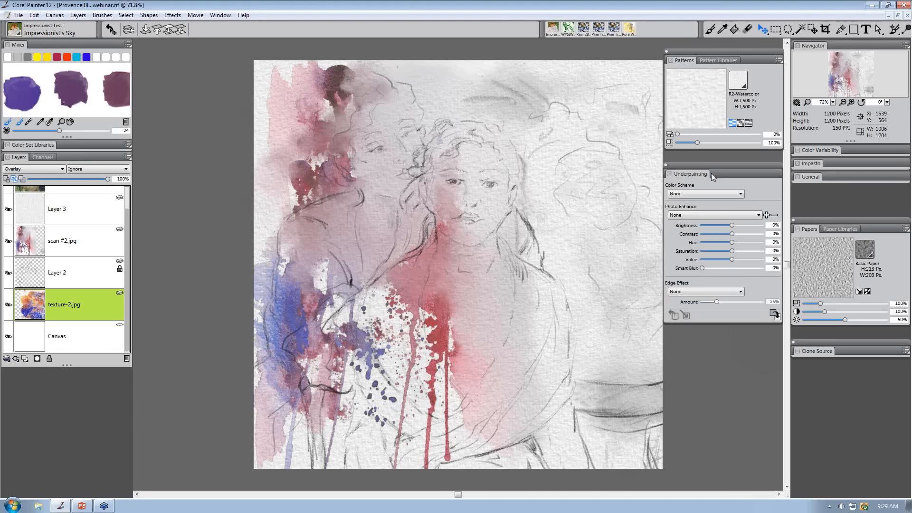
left_click_drag(721, 254, 697, 253)
left_click(173, 15)
mouse_move(160, 51)
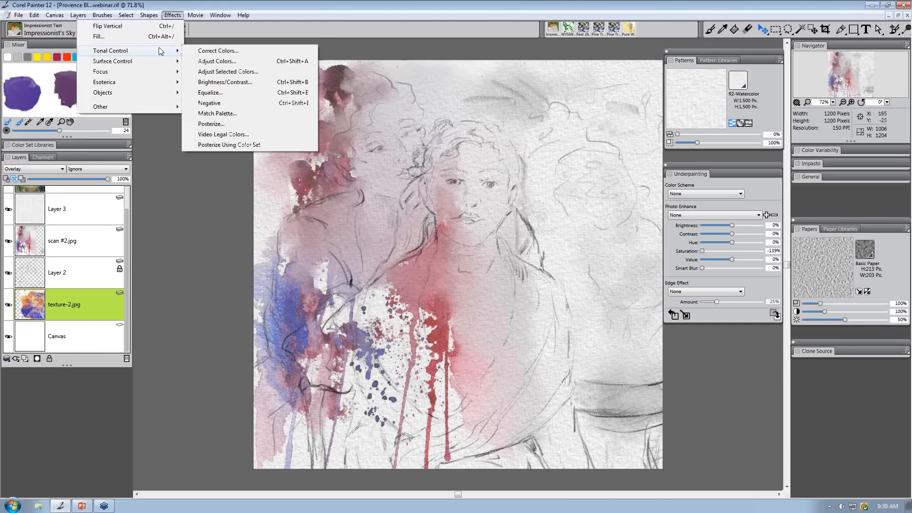
left_click(227, 66)
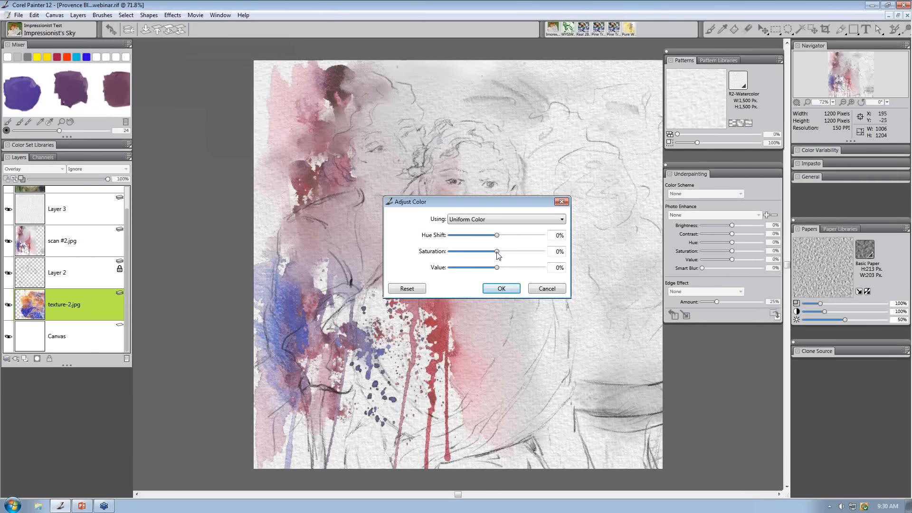
left_click(547, 289)
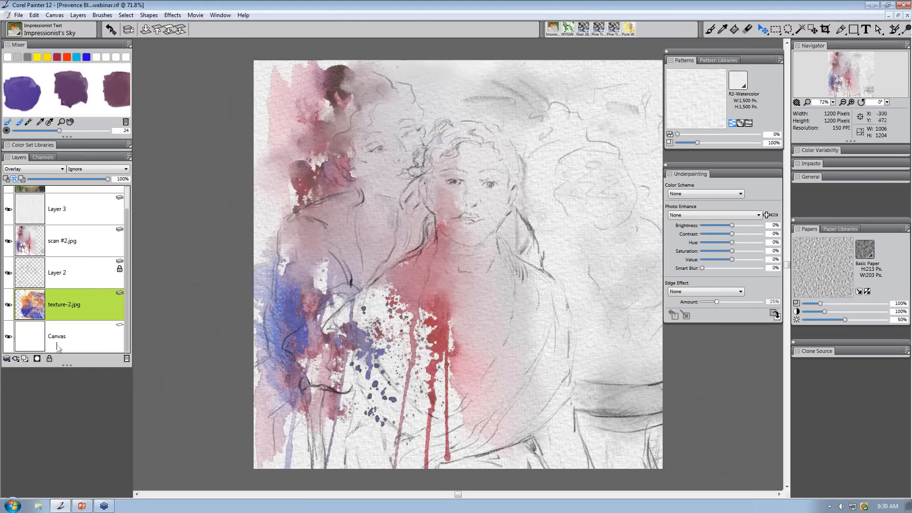
Add a watercolor layer directly beneath texture-2.jpg, make it active, and extend the layer list down to the Canvas.
left_click(26, 358)
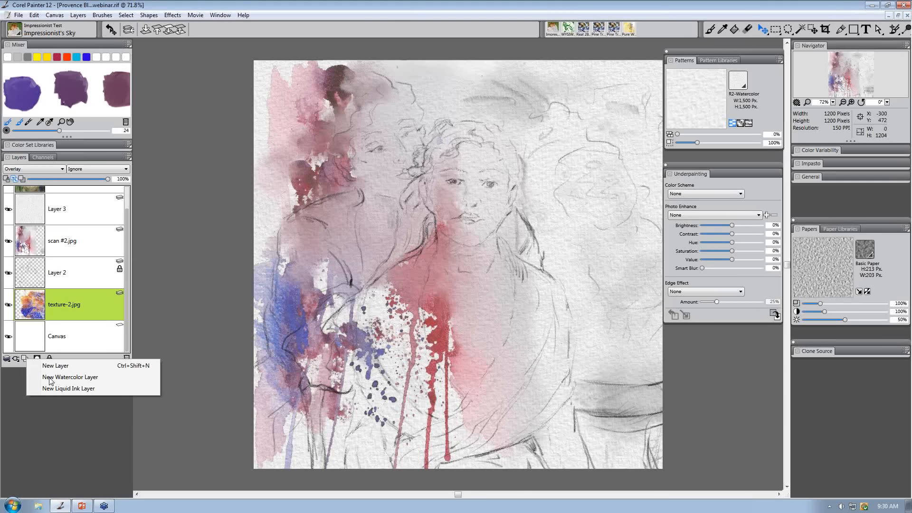
left_click(50, 377)
left_click_drag(33, 344, 26, 307)
left_click(30, 345)
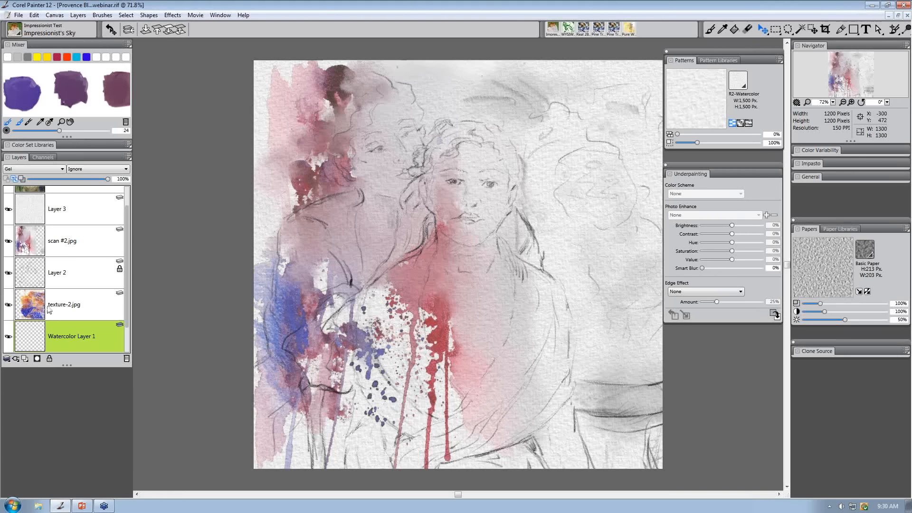
left_click(66, 308)
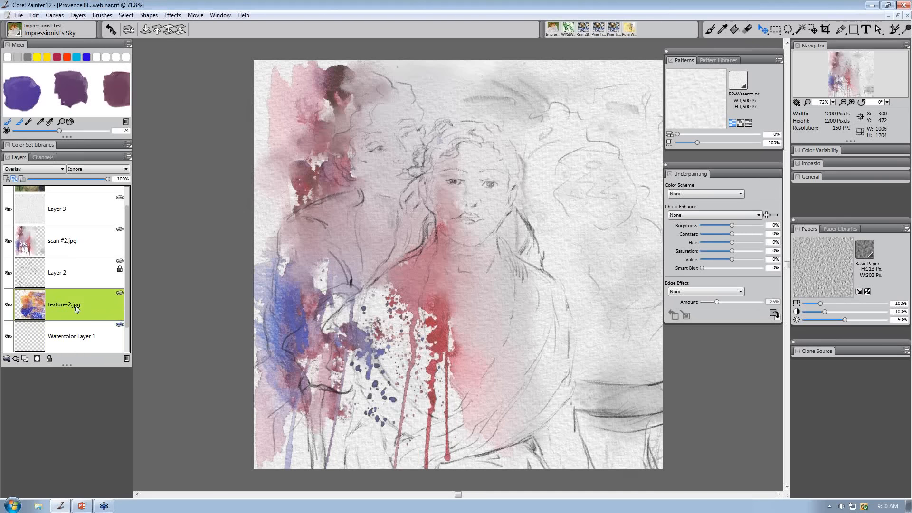
left_click(32, 343)
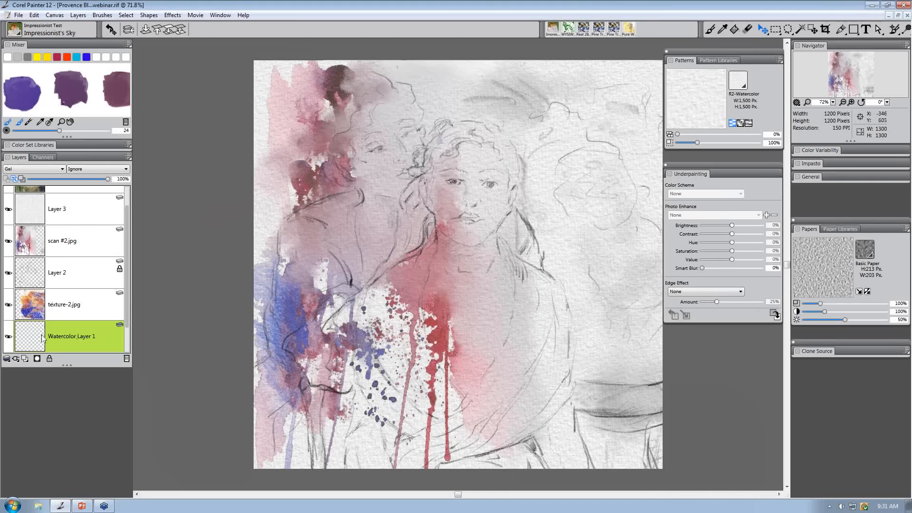
left_click(70, 309)
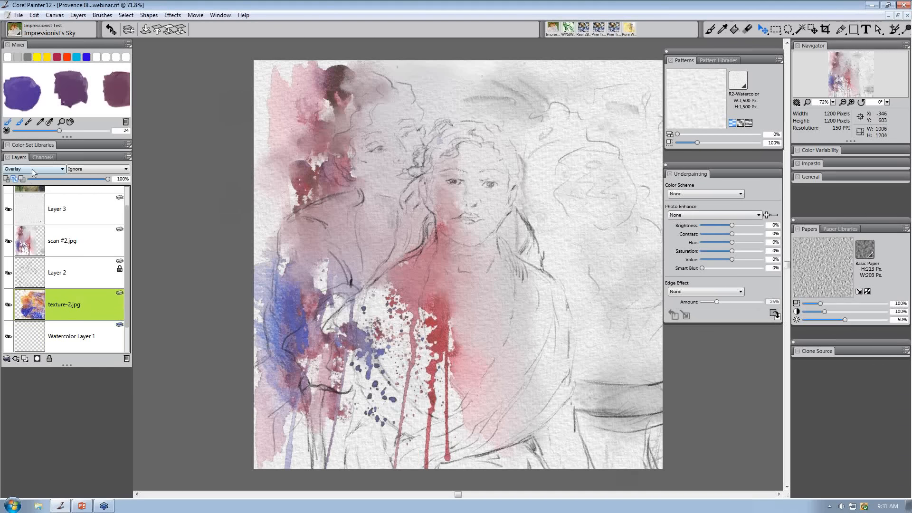
left_click(72, 335)
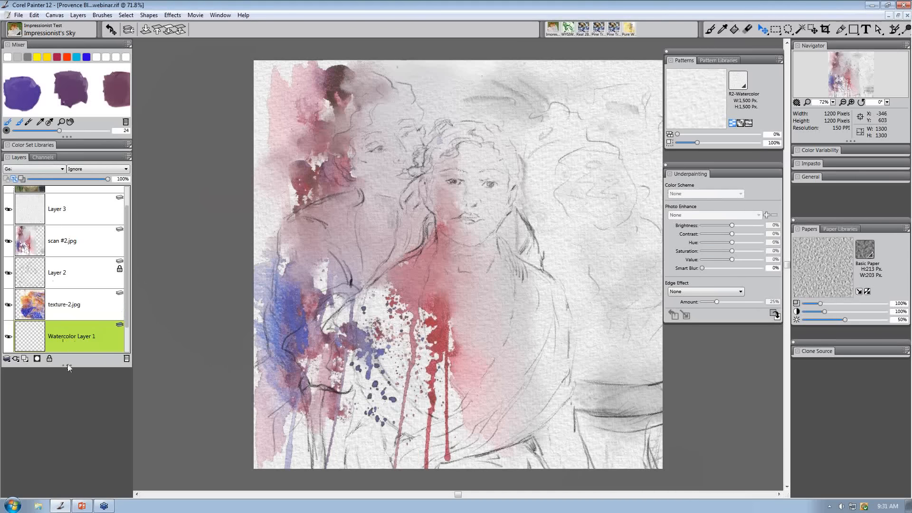
left_click_drag(68, 368, 68, 413)
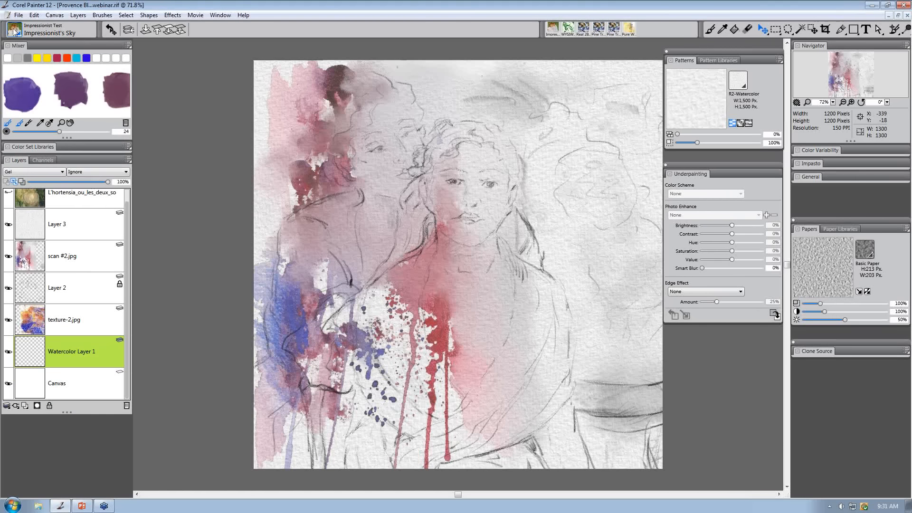
Choose the Basic brush from the Impressionist's Watercolors category.
left_click(11, 35)
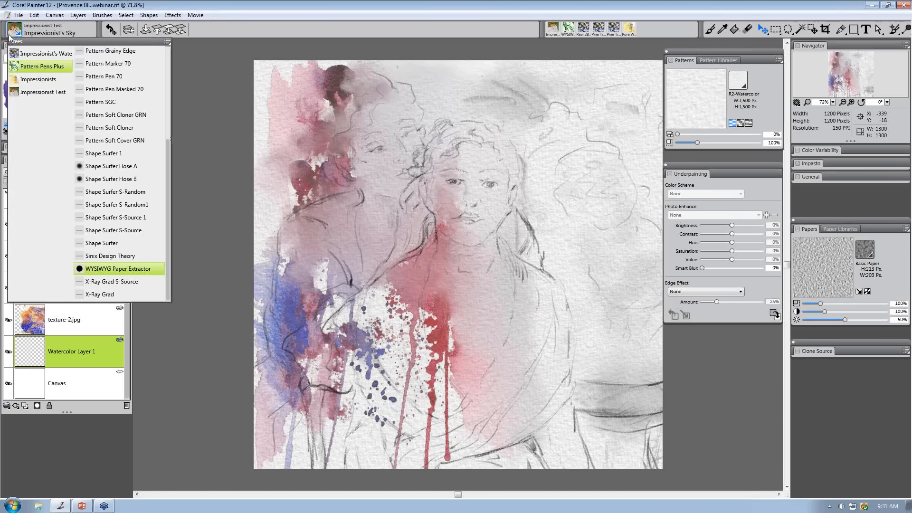
left_click(41, 55)
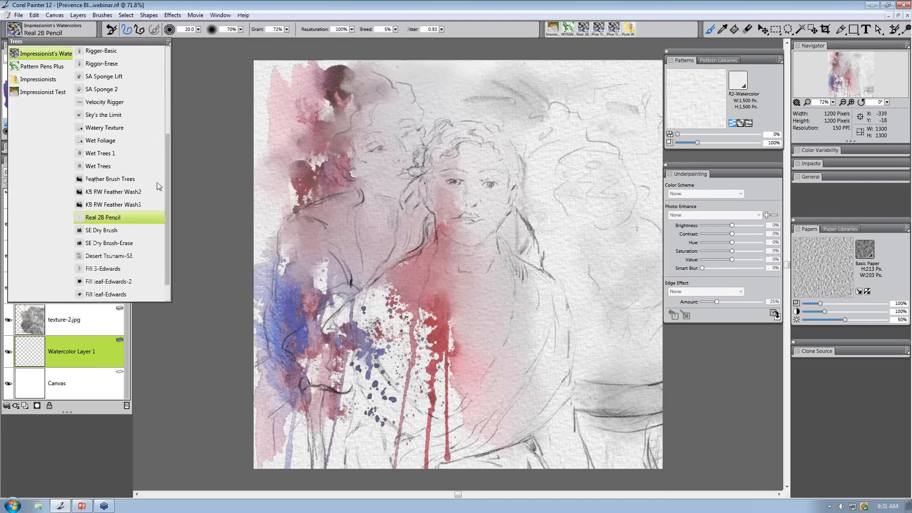
left_click_drag(167, 220, 168, 178)
left_click(93, 113)
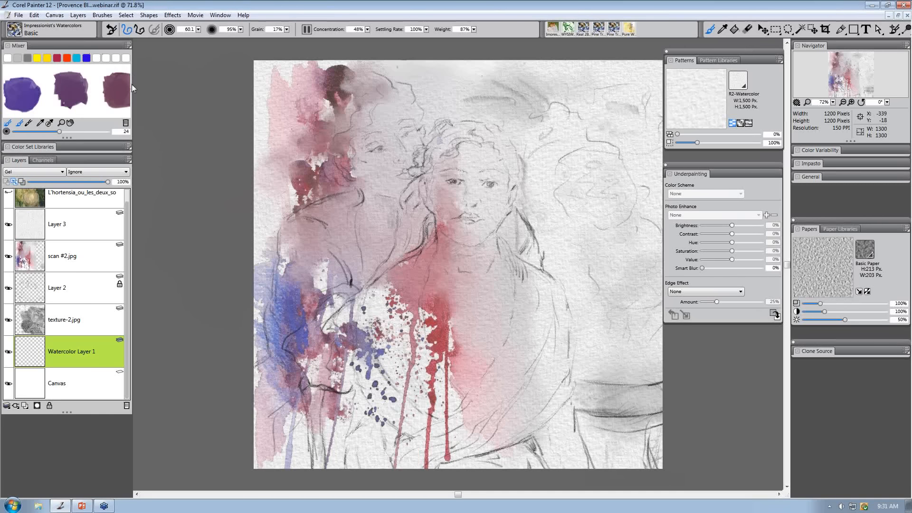
Bring the blue, purple and burgundy mixes into view on the mixer pad and get ready to sample color from them.
left_click(70, 123)
left_click_drag(94, 108, 76, 53)
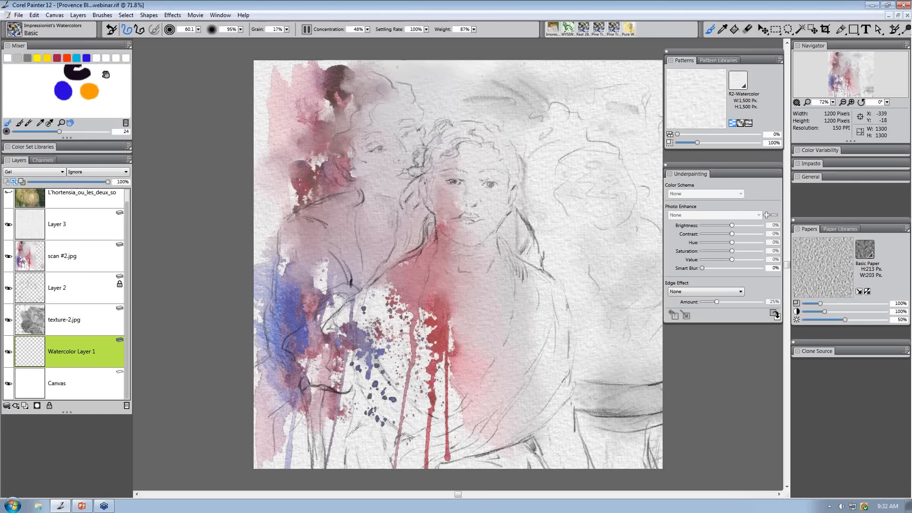
mouse_move(109, 76)
left_mouse_down()
mouse_move(111, 94)
mouse_move(93, 123)
mouse_move(100, 67)
left_mouse_up()
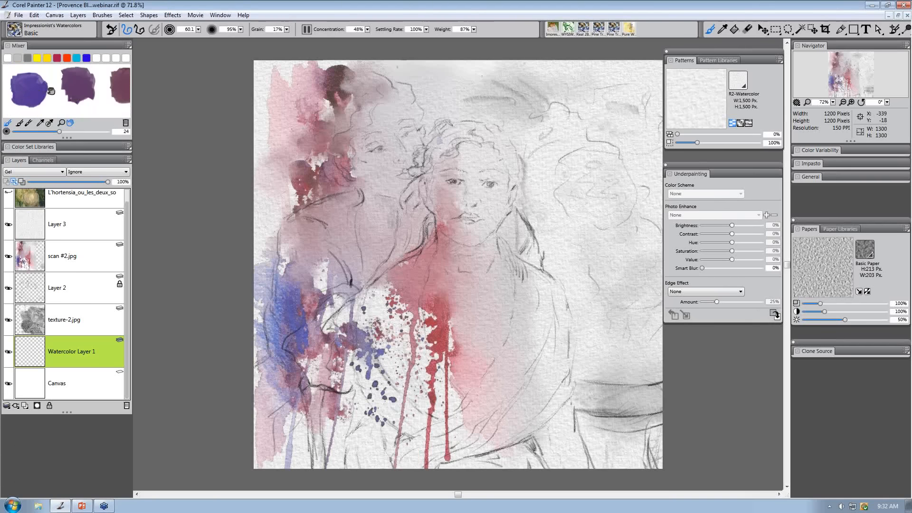
left_click_drag(104, 67, 92, 110)
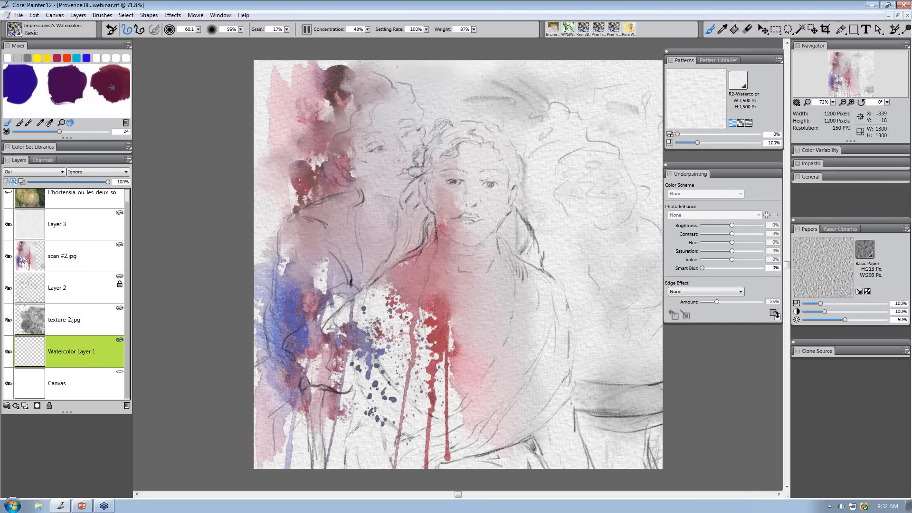
left_click(40, 123)
Brush soft purple-pink washes over the shadowed side of the front girl's face and down onto her neck.
mouse_move(446, 176)
left_mouse_down()
mouse_move(483, 185)
mouse_move(453, 193)
mouse_move(446, 176)
left_mouse_up()
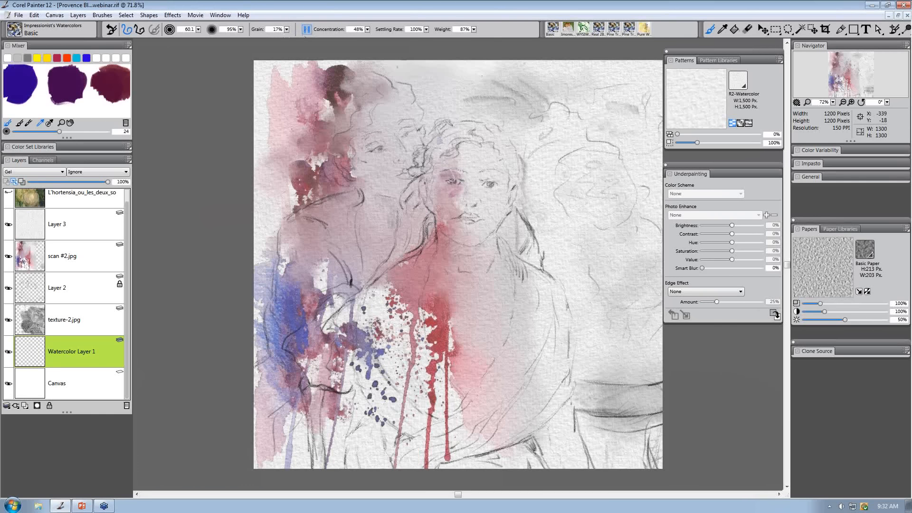
mouse_move(447, 176)
left_mouse_down()
mouse_move(462, 207)
mouse_move(440, 209)
mouse_move(435, 195)
left_mouse_up()
left_click_drag(465, 169, 450, 162)
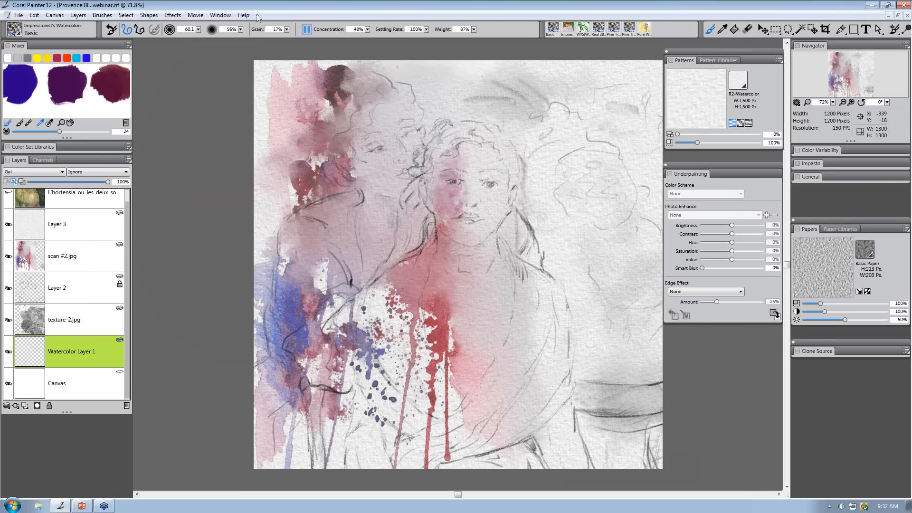
mouse_move(454, 228)
left_mouse_down()
mouse_move(438, 256)
mouse_move(444, 242)
mouse_move(404, 284)
mouse_move(445, 240)
mouse_move(447, 256)
mouse_move(408, 278)
mouse_move(452, 245)
left_mouse_up()
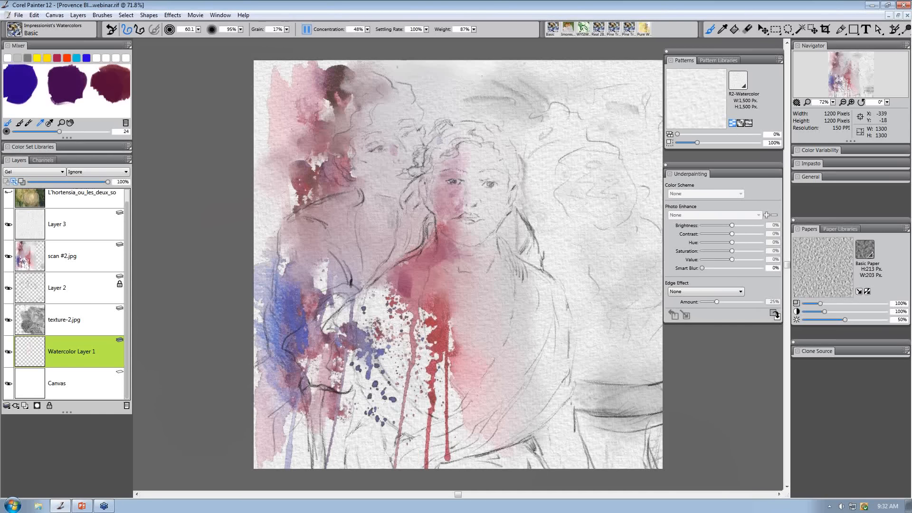
Add purple and pink washes to the other sister's cheek and shoulder, the front girl's chest and the lower shawl.
left_click_drag(393, 154, 385, 149)
mouse_move(378, 207)
left_mouse_down()
mouse_move(354, 223)
mouse_move(348, 205)
mouse_move(324, 207)
mouse_move(354, 204)
mouse_move(375, 220)
left_mouse_up()
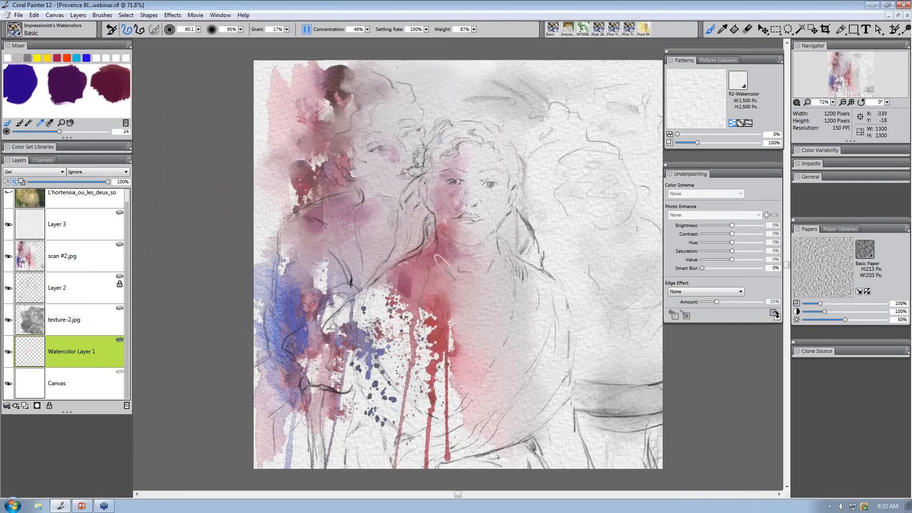
left_click(430, 284)
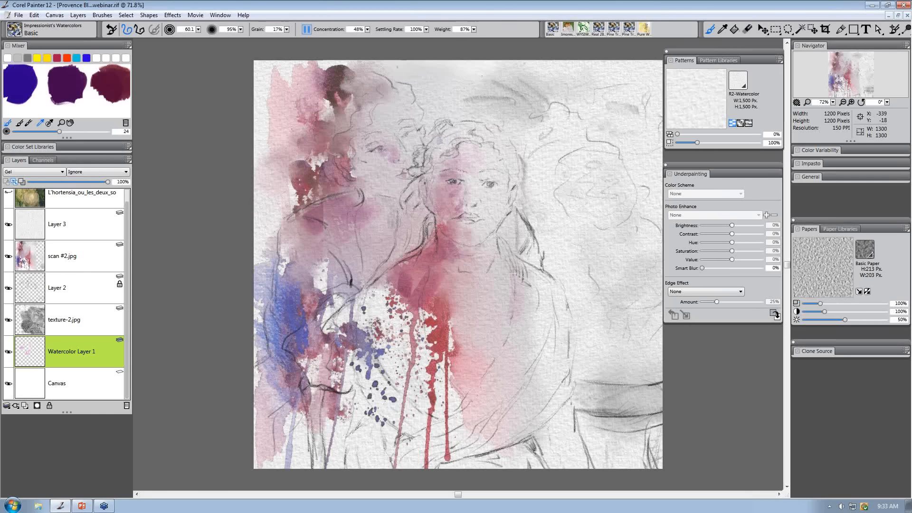
left_click_drag(500, 375, 462, 415)
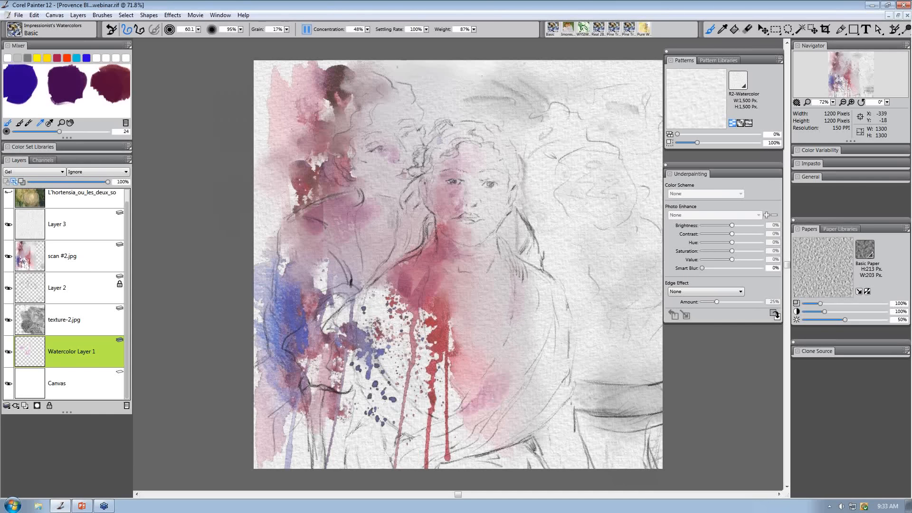
Paint overlapping pink and purple washes across the background foliage beside the front girl's head, with darker strokes toward the canvas edge.
left_click_drag(573, 131, 567, 166)
left_click_drag(599, 123, 597, 146)
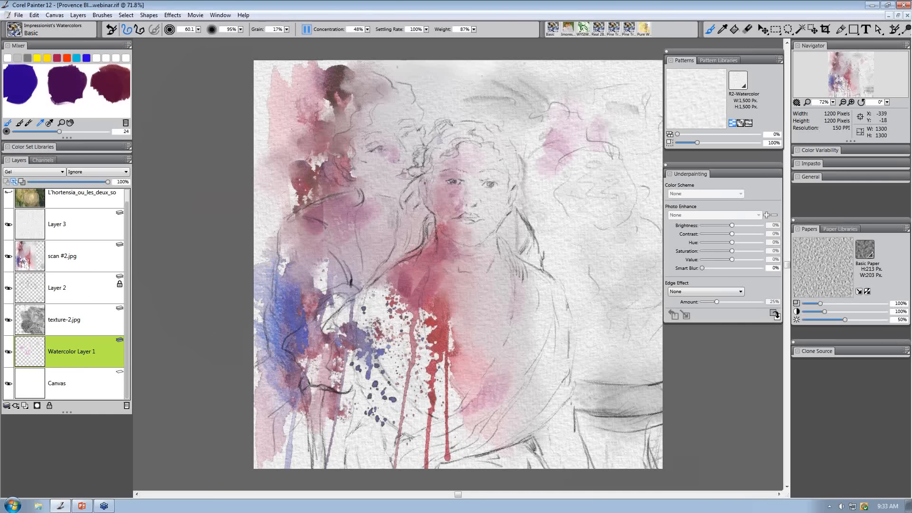
mouse_move(570, 195)
left_mouse_down()
mouse_move(536, 116)
mouse_move(585, 109)
mouse_move(604, 118)
mouse_move(594, 111)
mouse_move(616, 98)
mouse_move(505, 111)
left_mouse_up()
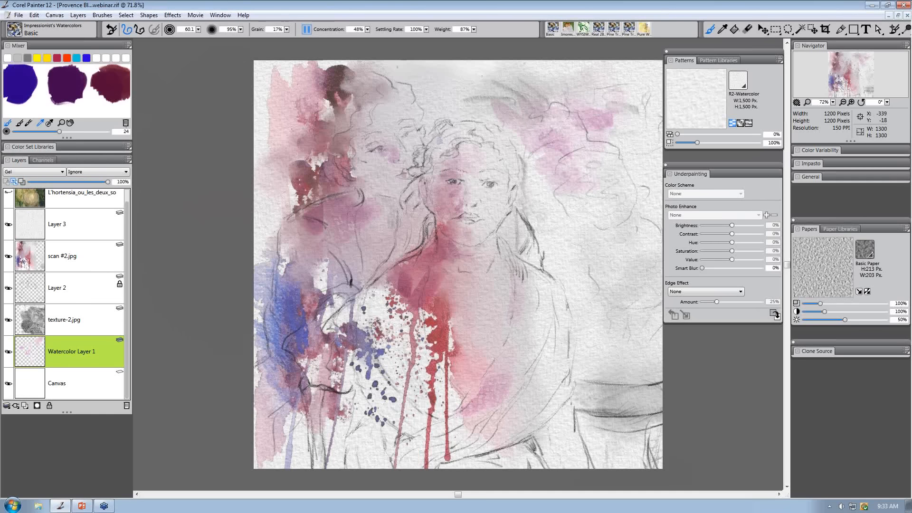
left_click_drag(560, 114, 559, 127)
mouse_move(542, 174)
left_mouse_down()
mouse_move(545, 189)
mouse_move(575, 200)
mouse_move(551, 203)
left_mouse_up()
mouse_move(585, 155)
left_mouse_down()
mouse_move(619, 140)
mouse_move(638, 151)
mouse_move(597, 204)
left_mouse_up()
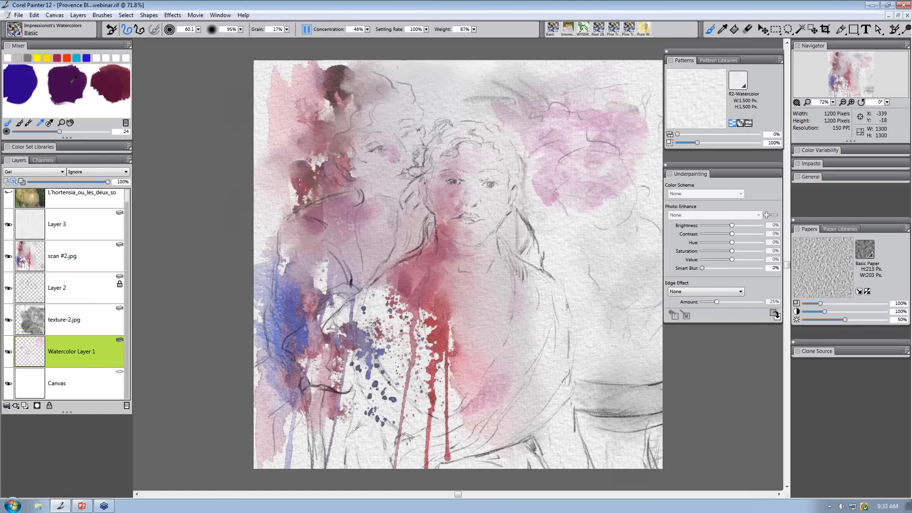
mouse_move(615, 145)
left_mouse_down()
mouse_move(601, 129)
mouse_move(574, 135)
mouse_move(573, 97)
mouse_move(541, 133)
mouse_move(525, 102)
left_mouse_up()
left_click_drag(551, 156, 517, 90)
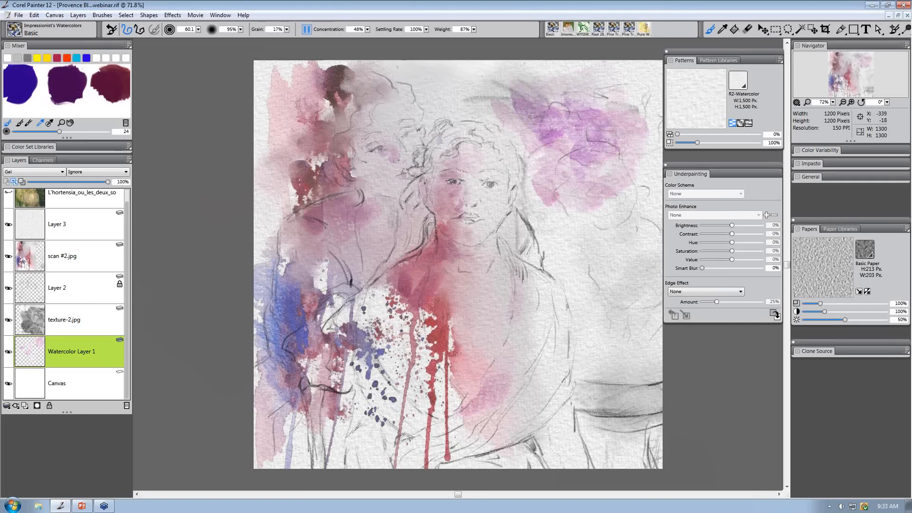
mouse_move(632, 95)
left_mouse_down()
mouse_move(626, 133)
mouse_move(644, 120)
mouse_move(639, 186)
mouse_move(618, 235)
mouse_move(570, 221)
left_mouse_up()
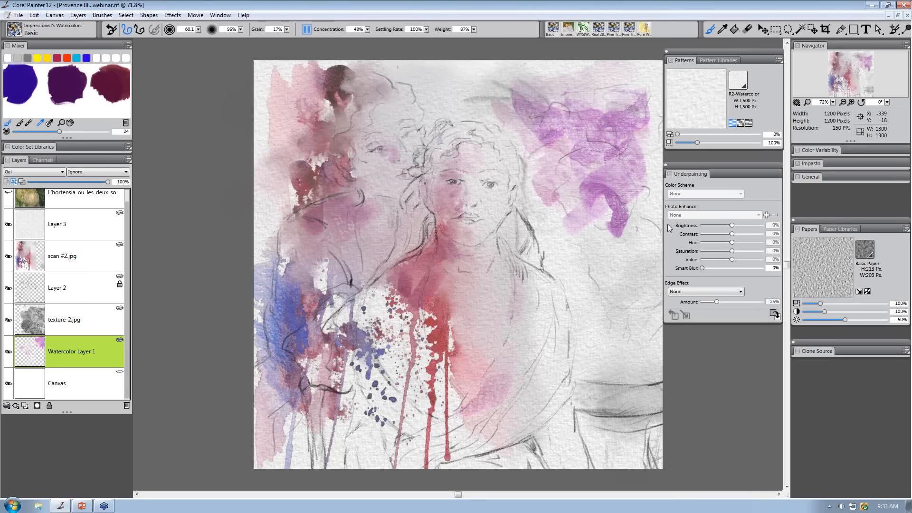
Clear the pattern and underpainting controls off the artwork and make Watercolor Layer 1 the active layer for painting.
key("ctrl+plus")
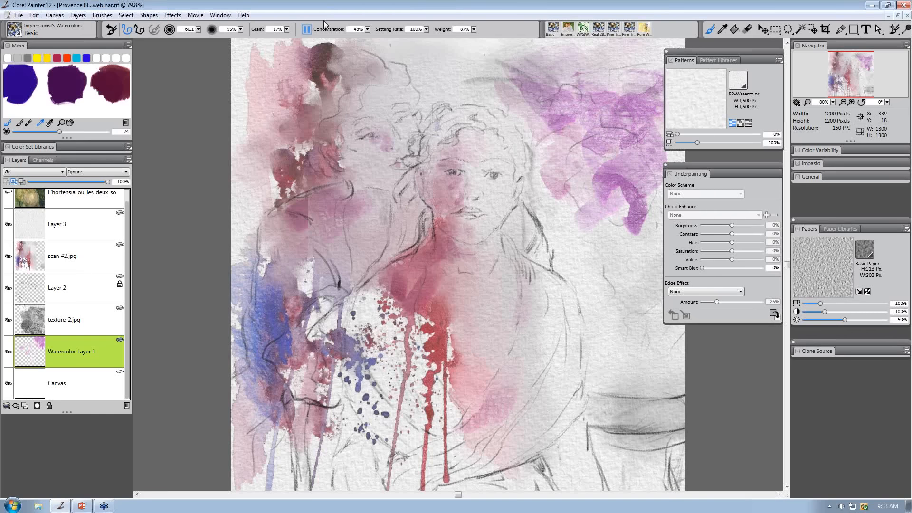
left_click_drag(722, 51, 823, 49)
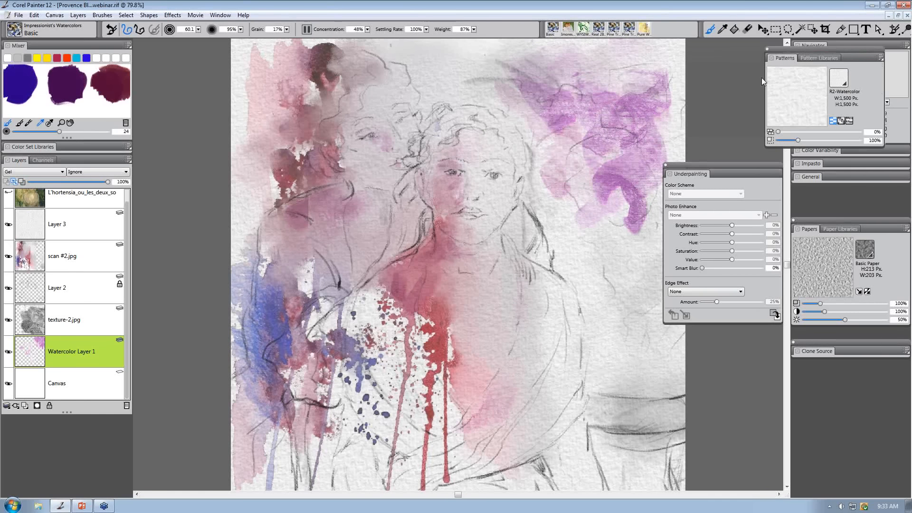
left_click_drag(721, 166, 796, 180)
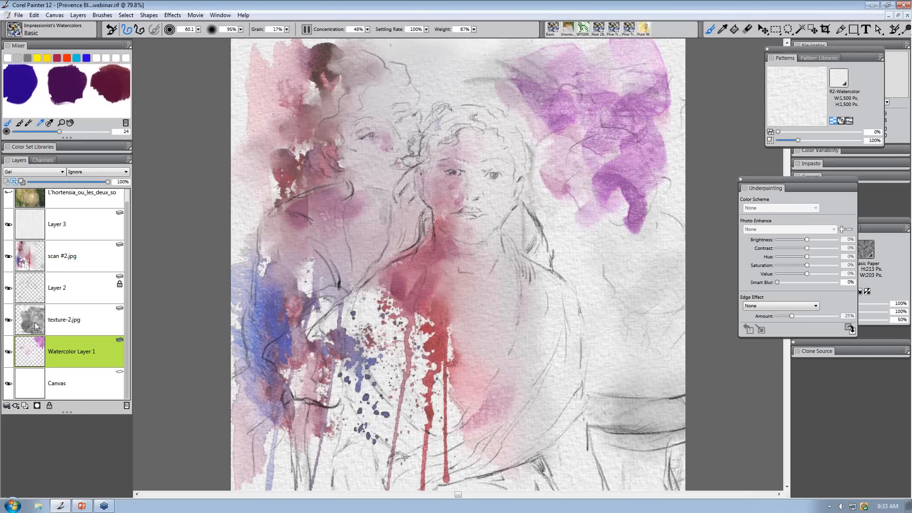
left_click(66, 327)
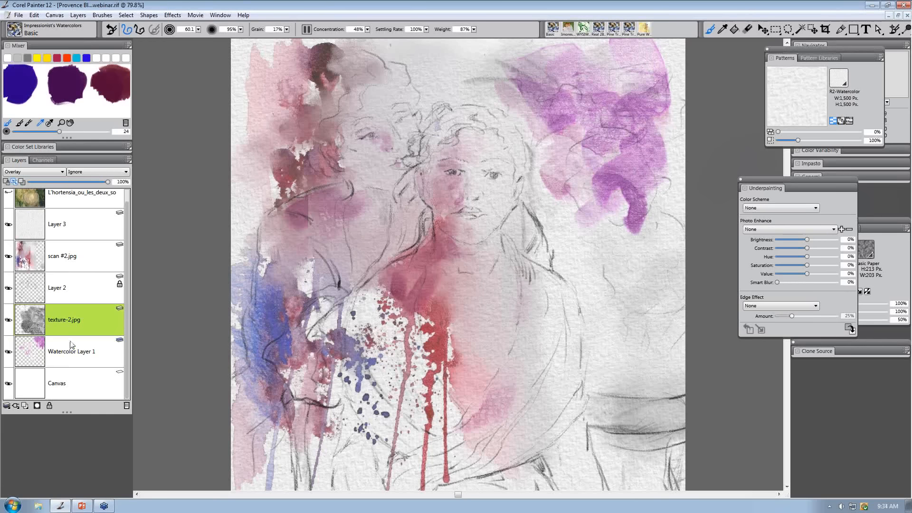
left_click(75, 356)
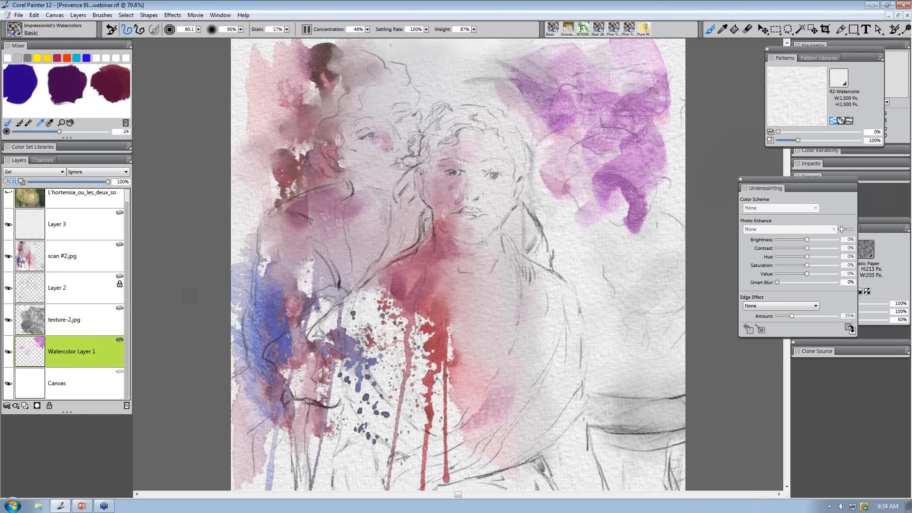
Wash light purple over the front girl's shawl, from her shoulder down around the lower fold.
mouse_move(486, 445)
left_mouse_down()
mouse_move(460, 466)
mouse_move(508, 409)
mouse_move(545, 415)
left_mouse_up()
mouse_move(541, 384)
left_mouse_down()
mouse_move(504, 392)
mouse_move(418, 454)
left_mouse_up()
mouse_move(523, 418)
left_mouse_down()
mouse_move(547, 368)
mouse_move(473, 408)
left_mouse_up()
mouse_move(513, 447)
left_mouse_down()
mouse_move(561, 380)
mouse_move(526, 298)
mouse_move(496, 384)
mouse_move(403, 458)
left_mouse_up()
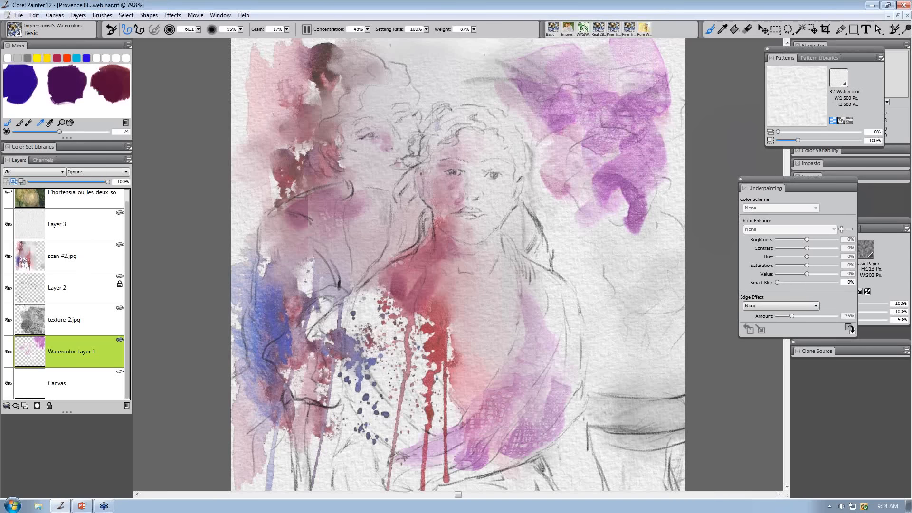
left_click_drag(489, 458, 565, 406)
left_click_drag(534, 291, 562, 361)
mouse_move(572, 324)
left_mouse_down()
mouse_move(579, 377)
mouse_move(463, 470)
left_mouse_up()
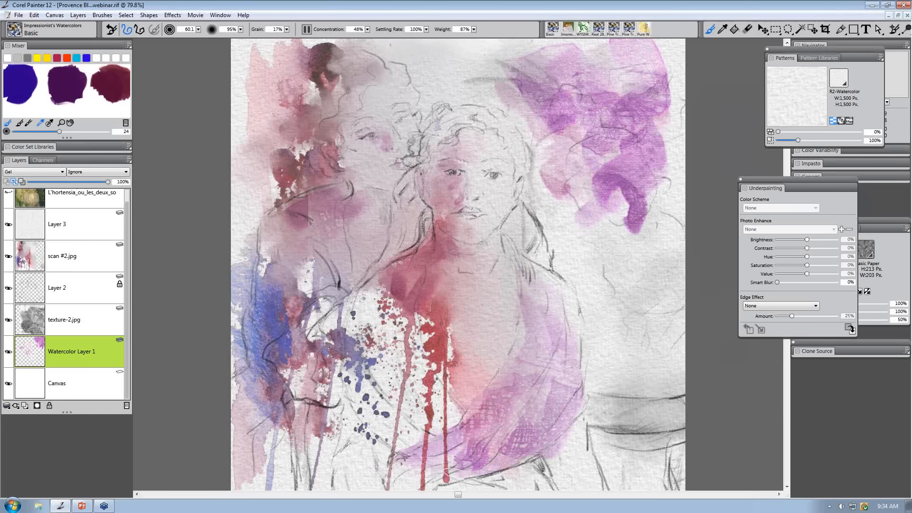
Lay light purple washes on the shawl's opposite side, behind the red drips and splatter.
left_click_drag(421, 369, 454, 435)
left_click_drag(390, 380, 418, 435)
left_click_drag(399, 401, 434, 434)
left_click_drag(383, 350, 394, 399)
left_click_drag(356, 321, 404, 383)
Deepen the shawl's lower fold with darker, more saturated purple strokes.
mouse_move(542, 395)
left_mouse_down()
mouse_move(477, 444)
mouse_move(496, 425)
mouse_move(472, 469)
left_mouse_up()
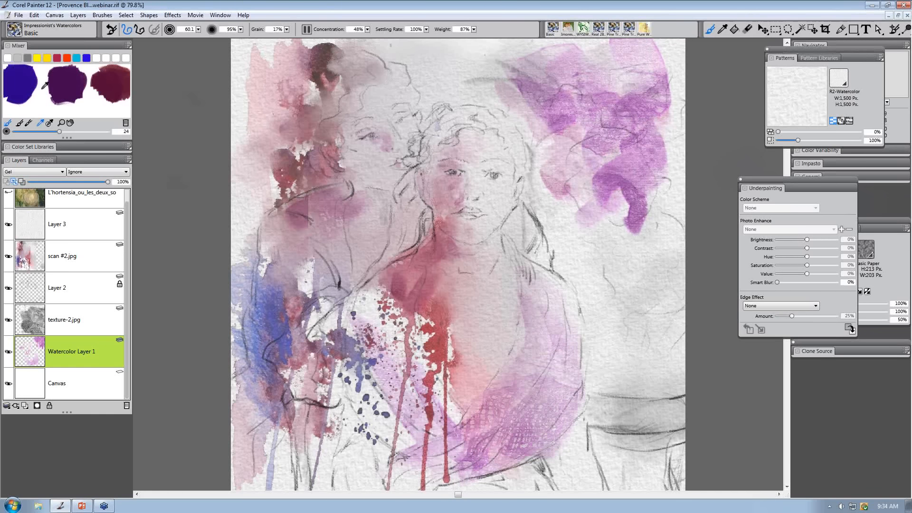
left_click_drag(513, 435, 421, 472)
left_click_drag(504, 418, 394, 470)
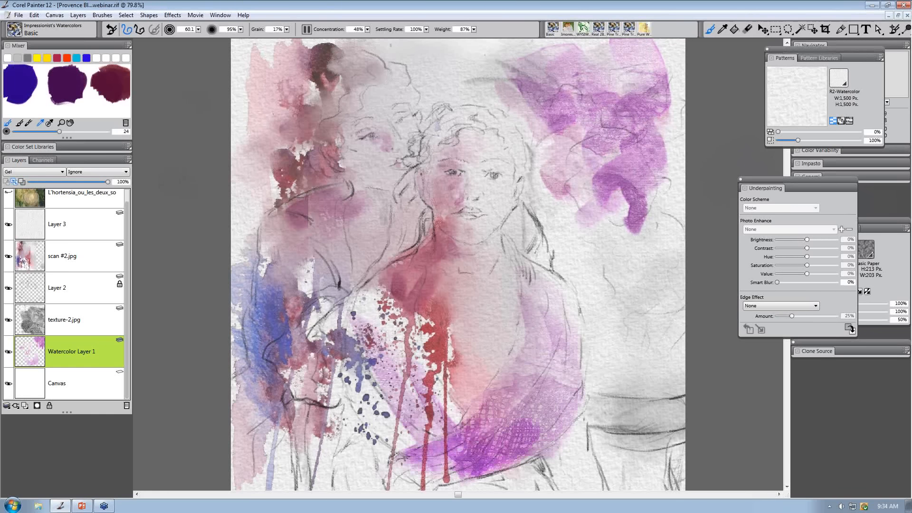
Add purple accents to the shawl's shoulder, the front girl's hair and the red patch behind the other sister's head.
left_click_drag(532, 269, 546, 306)
left_click_drag(468, 121, 409, 157)
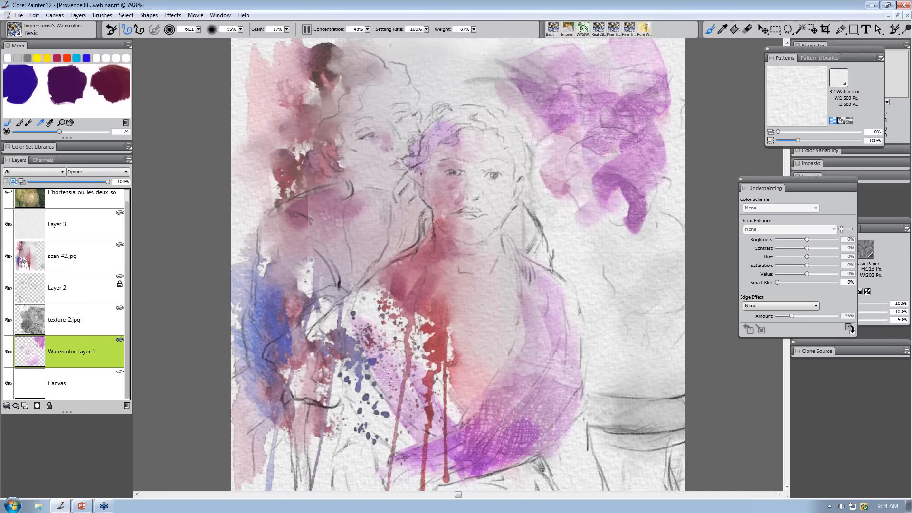
left_click_drag(303, 94, 311, 124)
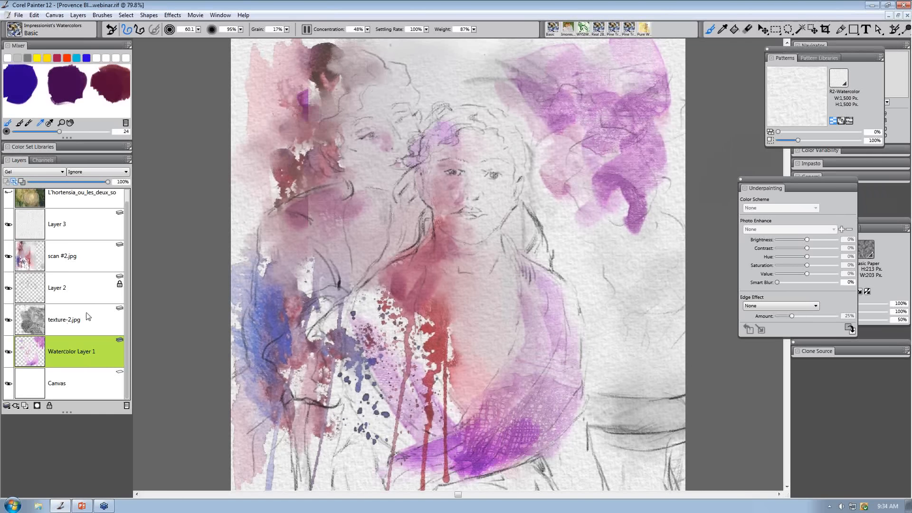
Stretch the texture-2.jpg layer sideways with a free transform until it covers the full width of the canvas.
left_click(82, 326)
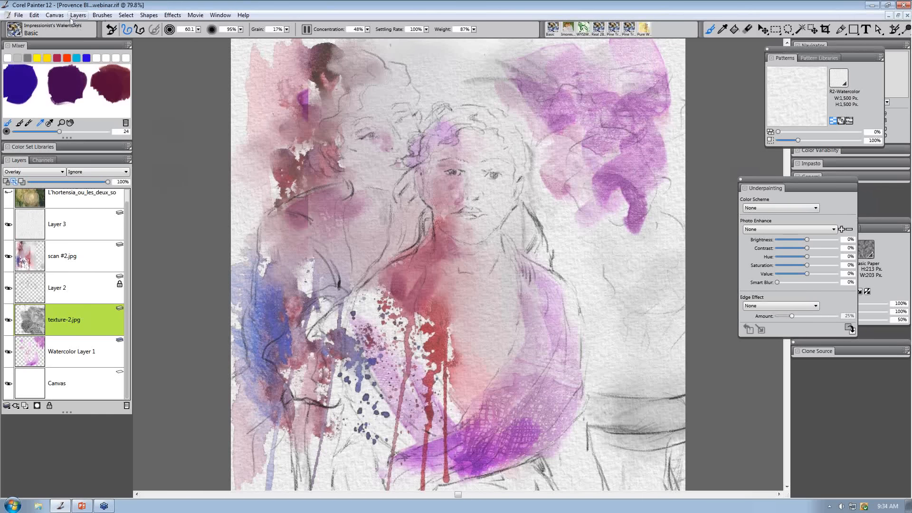
left_click(35, 16)
left_click(41, 157)
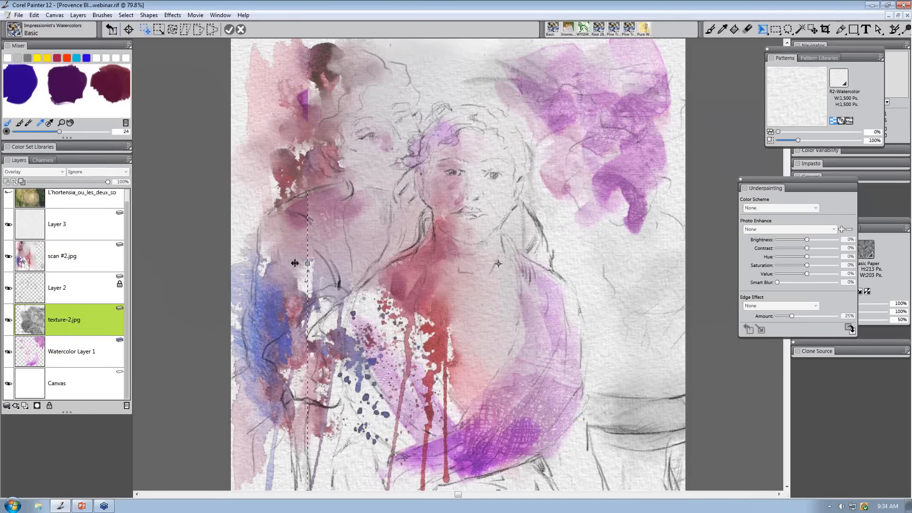
left_click_drag(294, 264, 209, 264)
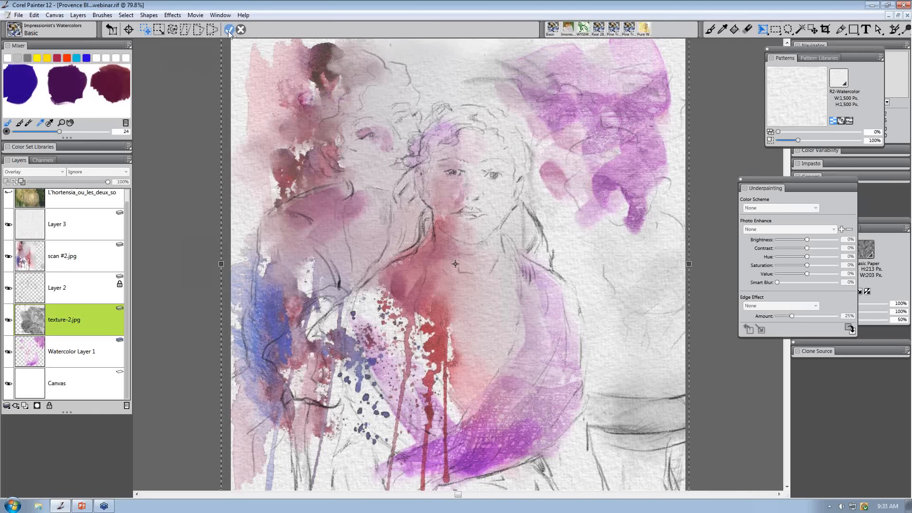
left_click(229, 30)
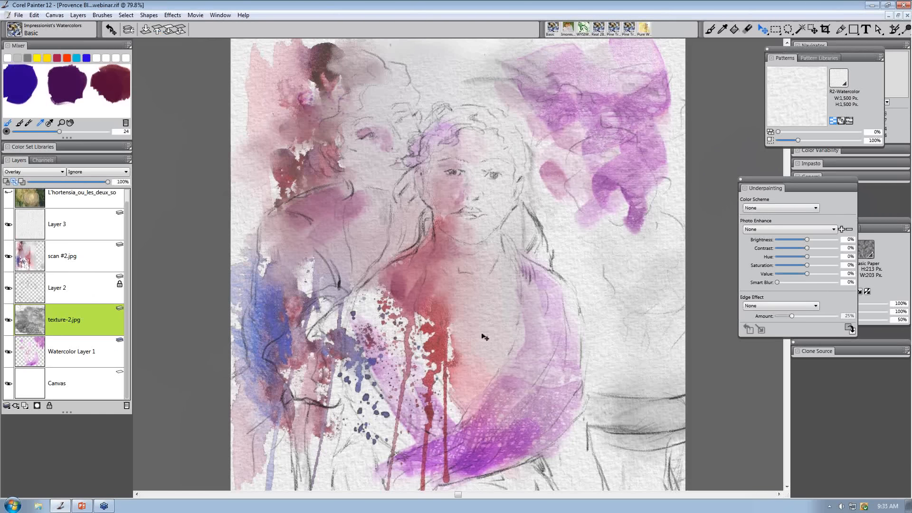
Paint darker purple accents on Watercolor Layer 1 along the shawl's inner edge and lower fold.
left_click(92, 356)
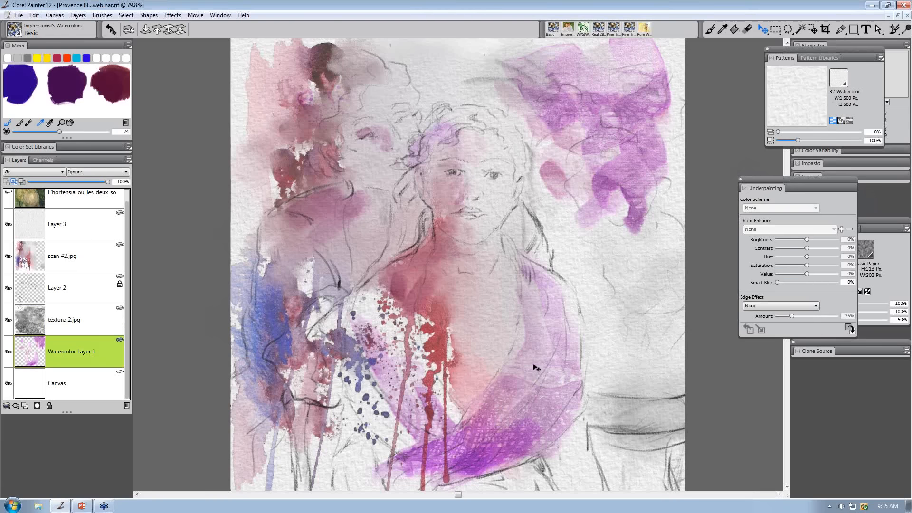
key("b")
mouse_move(539, 309)
left_mouse_down()
mouse_move(551, 323)
mouse_move(523, 365)
left_mouse_up()
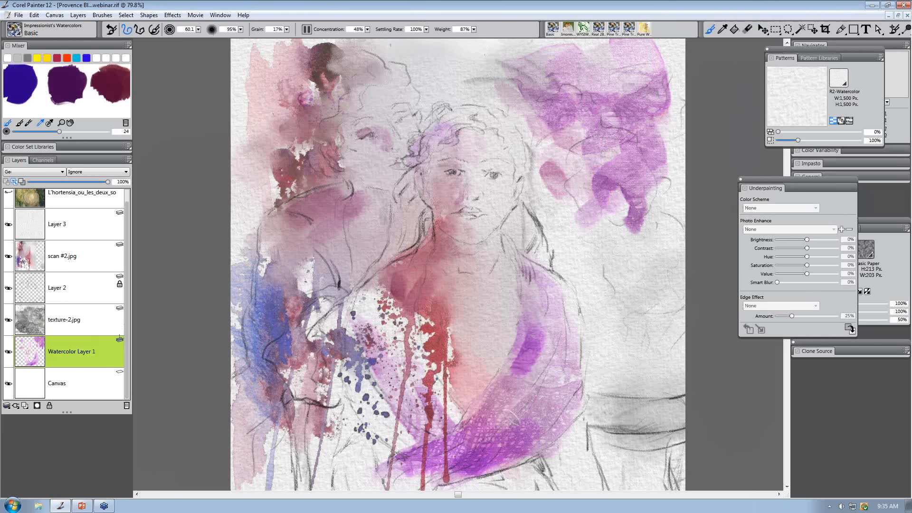
left_click_drag(498, 471, 523, 478)
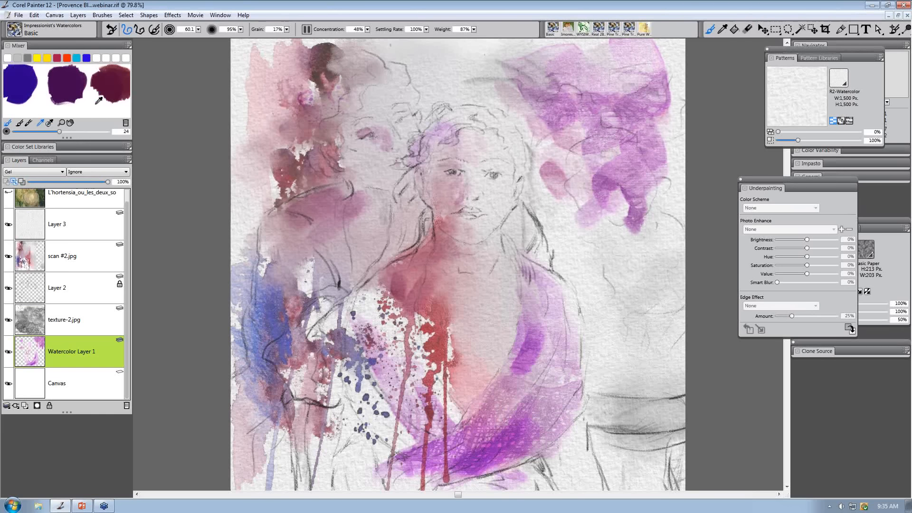
Sample the orange swatch from the Mixer and paint an orange stroke along the shawl's lower inner fold.
left_click(71, 123)
left_click_drag(71, 88, 67, 106)
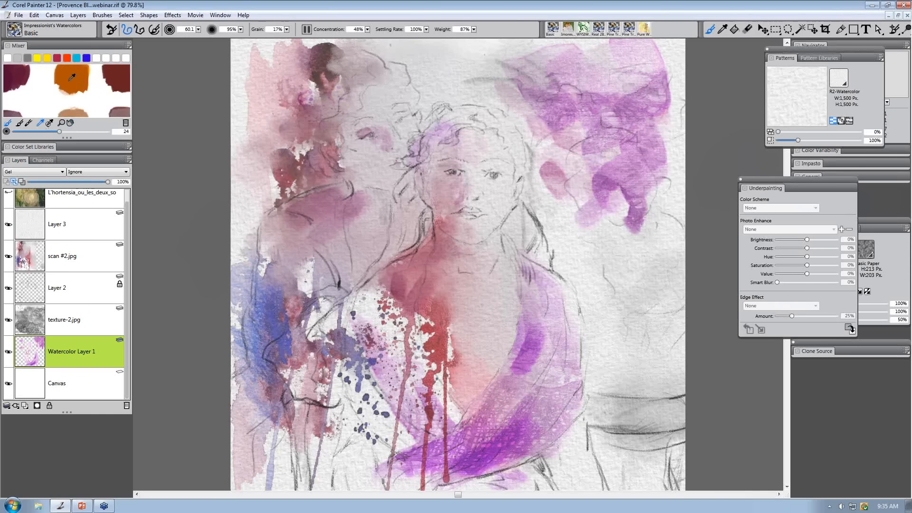
mouse_move(528, 380)
left_mouse_down()
mouse_move(521, 376)
mouse_move(504, 399)
mouse_move(439, 437)
left_mouse_up()
Wash golden orange over both sisters' hair, including the front girl's crown and the lock beside her jaw.
mouse_move(495, 128)
left_mouse_down()
mouse_move(442, 117)
mouse_move(506, 130)
mouse_move(523, 157)
mouse_move(504, 131)
mouse_move(433, 150)
mouse_move(416, 146)
left_mouse_up()
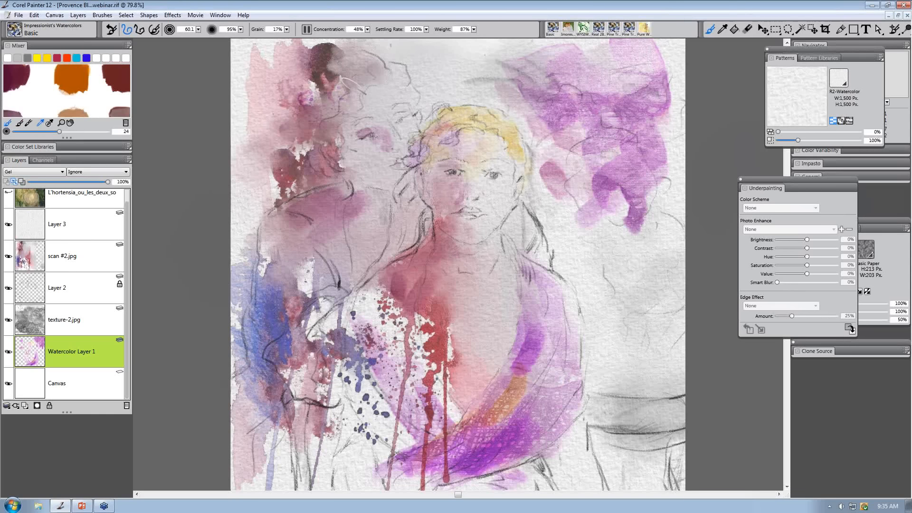
mouse_move(351, 85)
left_mouse_down()
mouse_move(347, 54)
mouse_move(400, 78)
mouse_move(325, 107)
mouse_move(334, 102)
mouse_move(351, 164)
left_mouse_up()
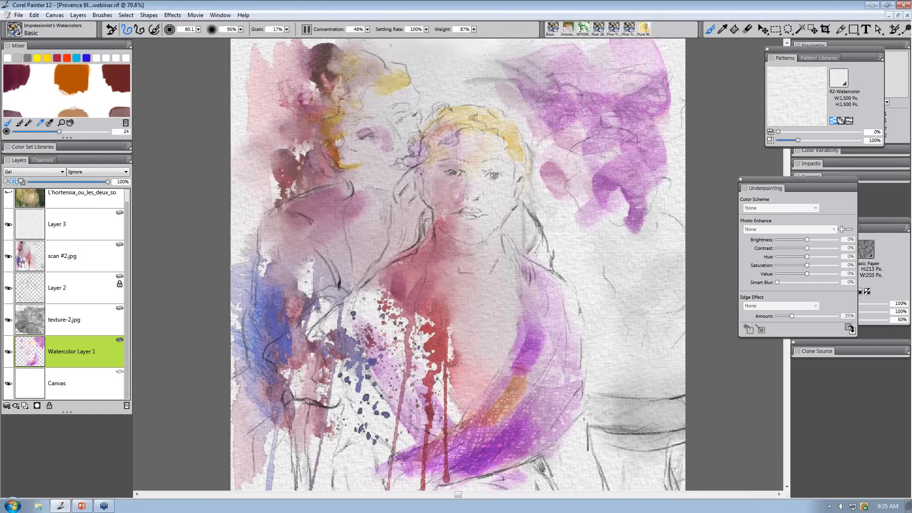
left_click_drag(494, 124, 502, 147)
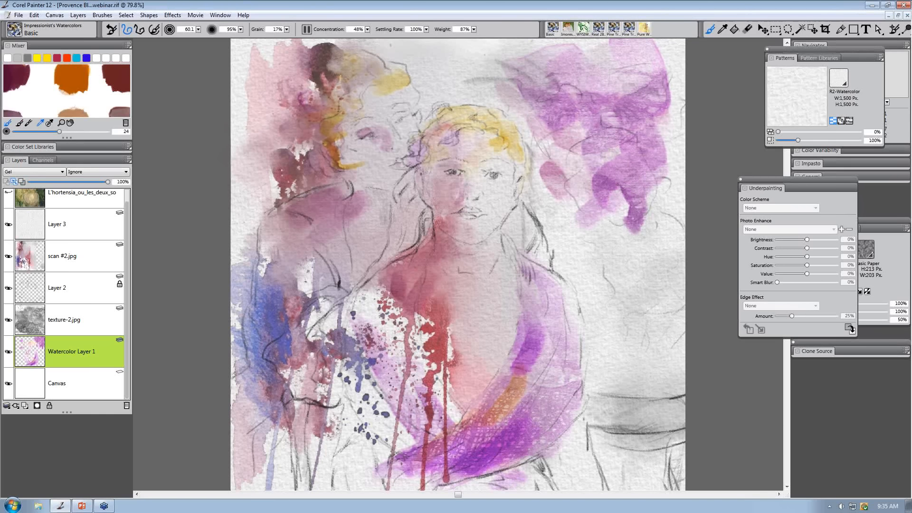
left_click_drag(505, 117, 520, 152)
left_click_drag(521, 202, 518, 223)
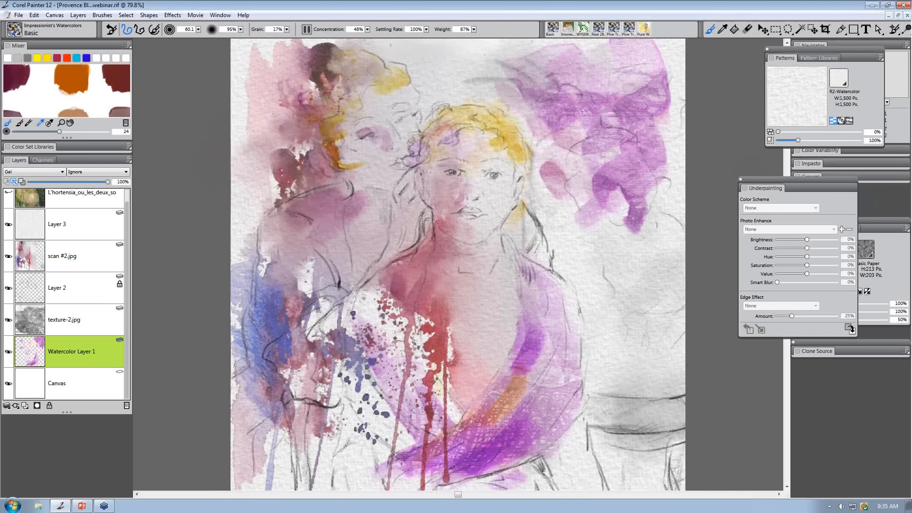
Add orange strokes along the shawl's lower fold and shoulder band, and on its opposite side behind the red drips.
left_click_drag(499, 462, 549, 422)
left_click_drag(525, 380, 550, 295)
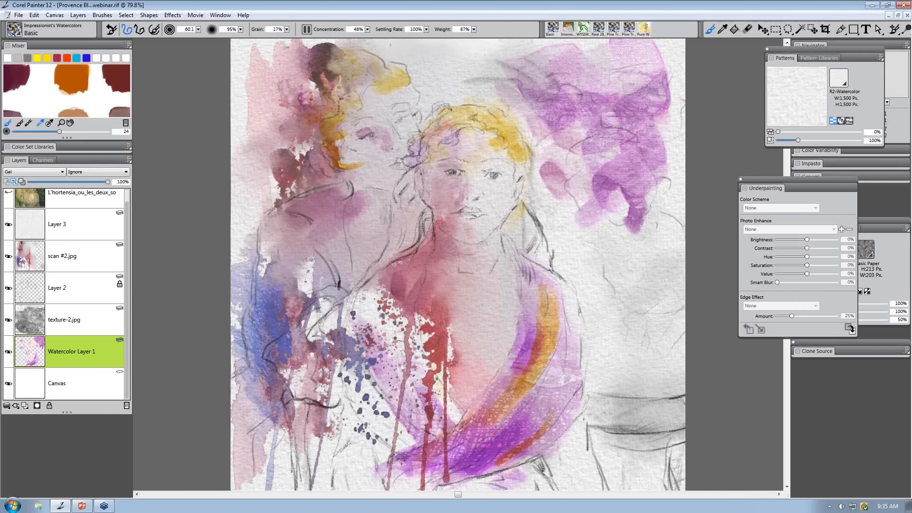
mouse_move(532, 275)
left_mouse_down()
mouse_move(532, 309)
mouse_move(521, 369)
mouse_move(541, 324)
mouse_move(490, 407)
left_mouse_up()
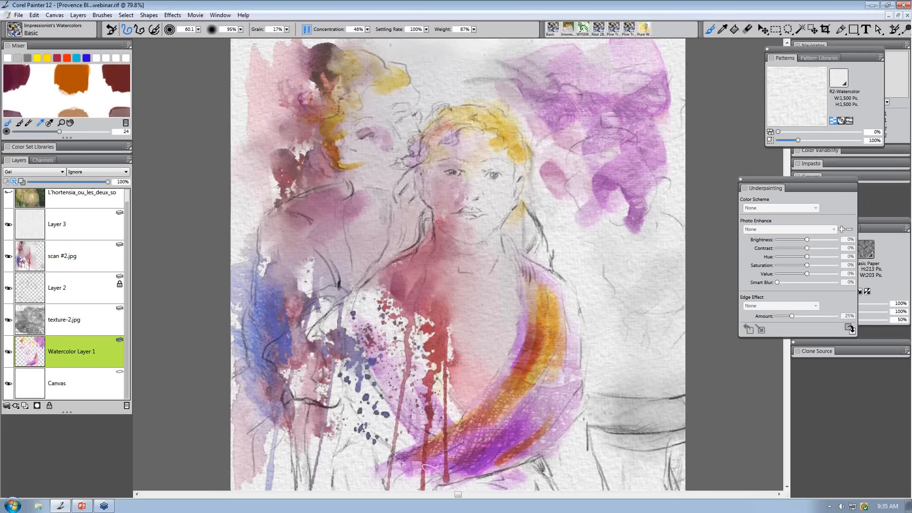
left_click_drag(385, 310, 436, 385)
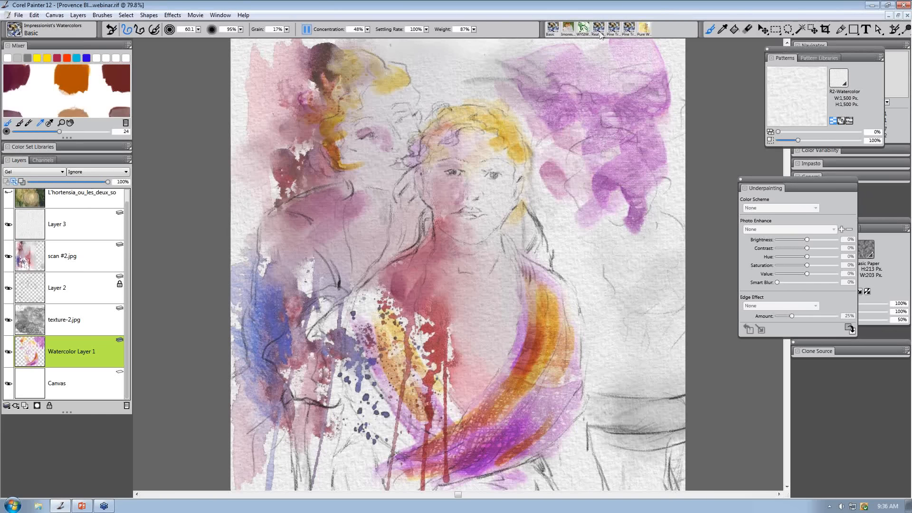
Switch to the Impressionist's Sky brush and try it on the shawl in Watercolor Layer 1.
left_click(568, 29)
left_click(572, 311)
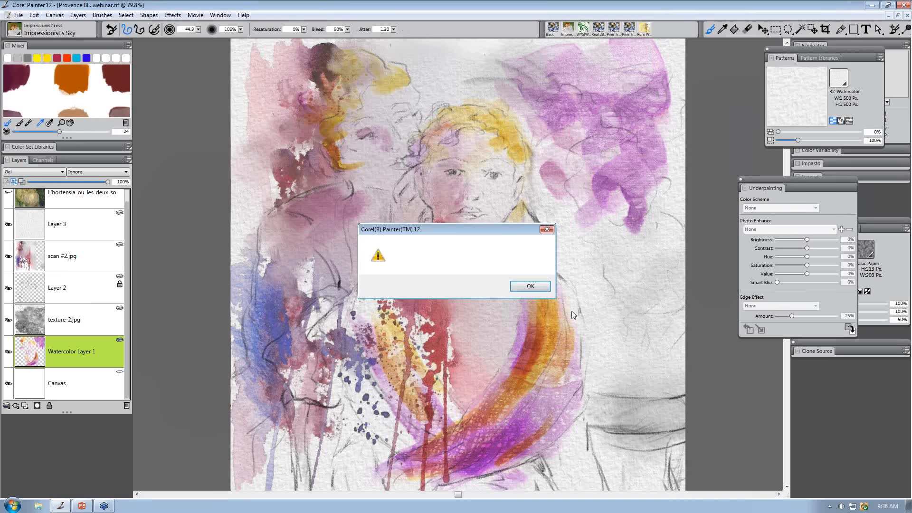
left_click(526, 285)
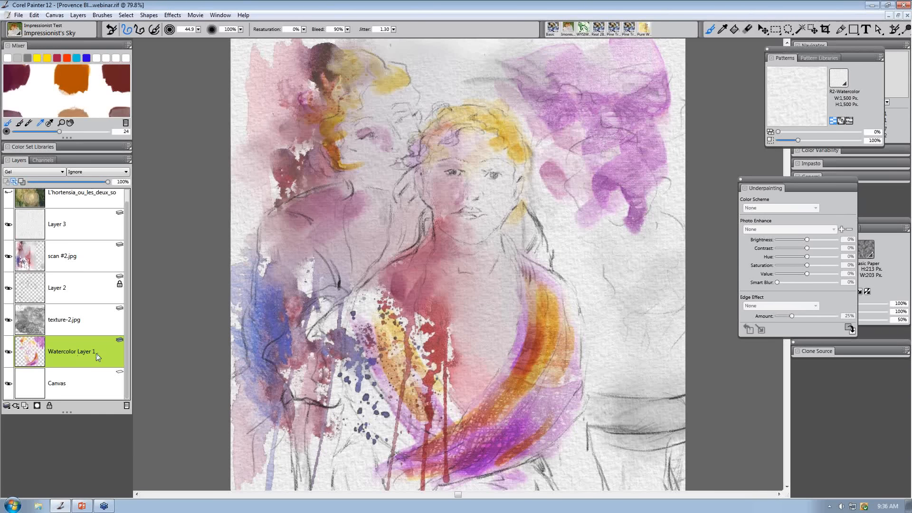
Set Watercolor Layer 1's composite method to Default and convert it to a default layer.
left_click(49, 173)
left_click(39, 186)
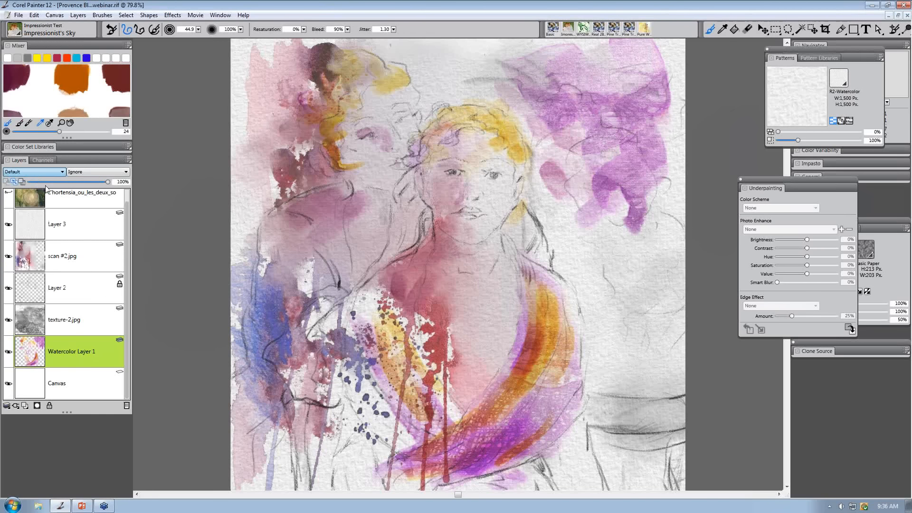
left_click(425, 318)
key("Return")
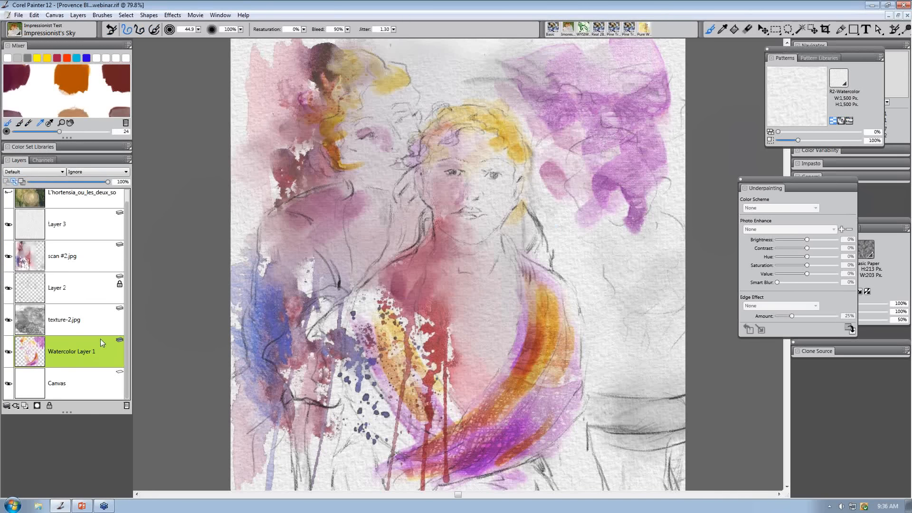
right_click(68, 365)
left_click(100, 410)
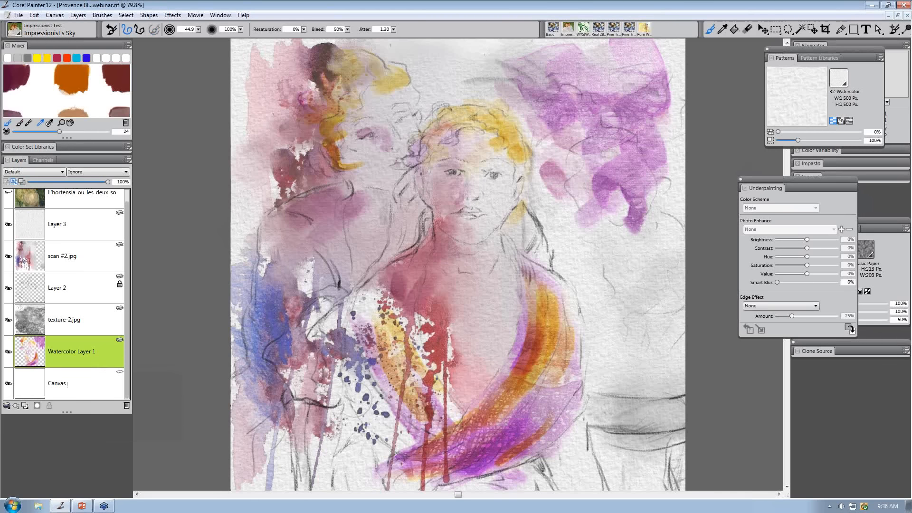
Blend the shawl's orange and purple strokes and soften the purple background wash with the Impressionist's Sky brush.
mouse_move(539, 366)
left_mouse_down()
mouse_move(573, 364)
mouse_move(559, 292)
mouse_move(580, 307)
mouse_move(561, 273)
mouse_move(584, 292)
mouse_move(548, 351)
left_mouse_up()
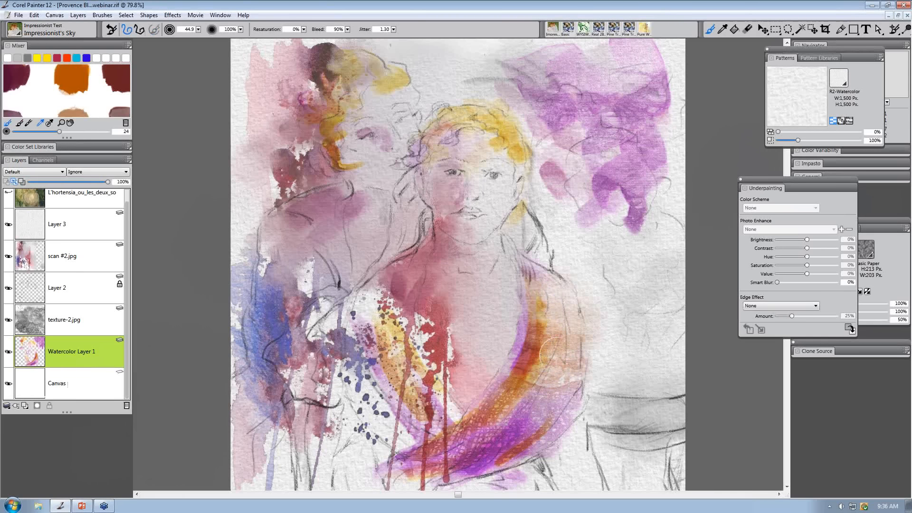
left_click_drag(534, 427, 499, 463)
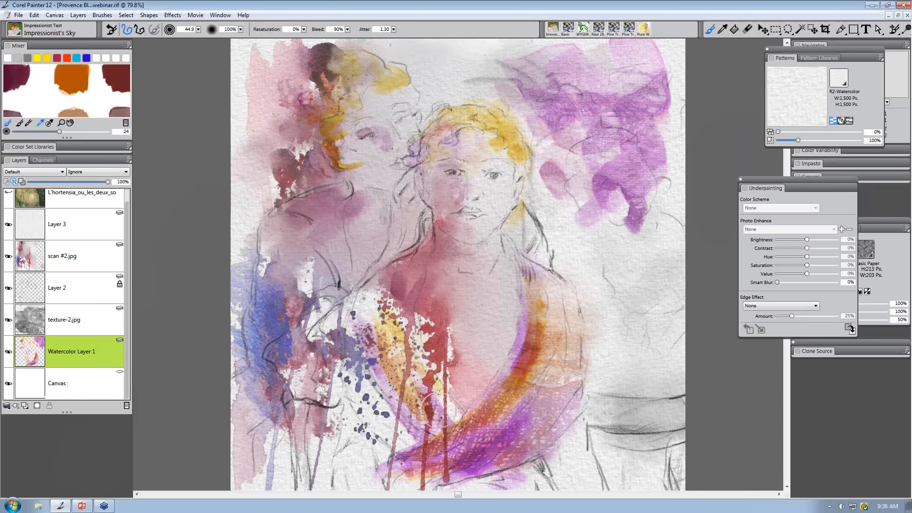
mouse_move(617, 195)
left_mouse_down()
mouse_move(643, 144)
mouse_move(632, 100)
mouse_move(572, 133)
mouse_move(649, 59)
mouse_move(531, 63)
left_mouse_up()
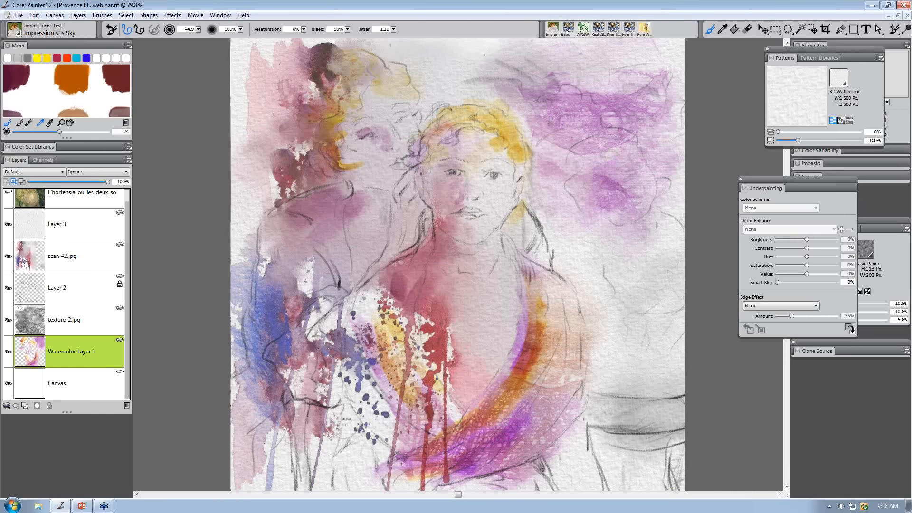
Soften the red paint and drips on the front girl's chest and shawl in the scan #2.jpg layer.
left_click(85, 261)
mouse_move(405, 303)
left_mouse_down()
mouse_move(469, 370)
mouse_move(442, 333)
mouse_move(434, 281)
mouse_move(434, 318)
mouse_move(457, 351)
mouse_move(438, 333)
mouse_move(435, 285)
mouse_move(467, 308)
mouse_move(455, 356)
left_mouse_up()
mouse_move(443, 285)
left_mouse_down()
mouse_move(459, 376)
mouse_move(438, 252)
mouse_move(432, 318)
left_mouse_up()
left_click_drag(381, 274, 397, 361)
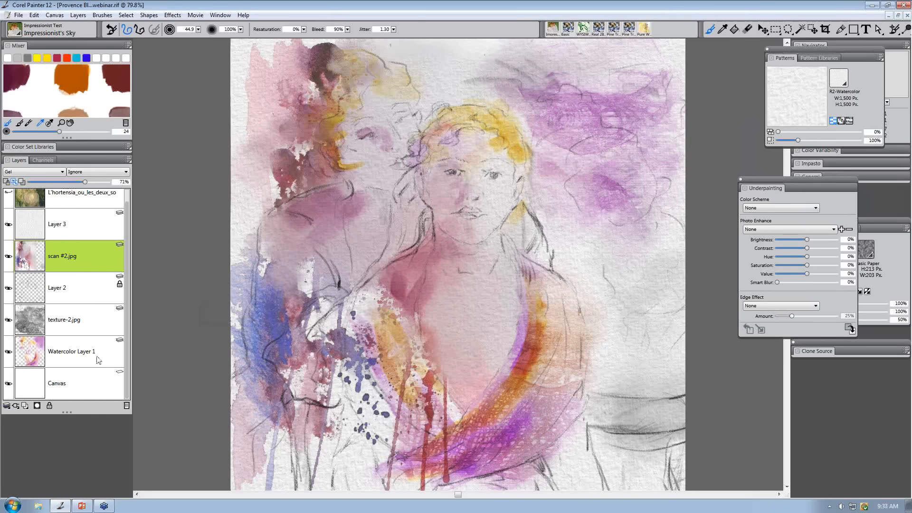
Paint a brownish wash over the other sister's shoulder and sleeve with the Basic watercolor brush, on a new layer above Watercolor Layer 1.
left_click(98, 359)
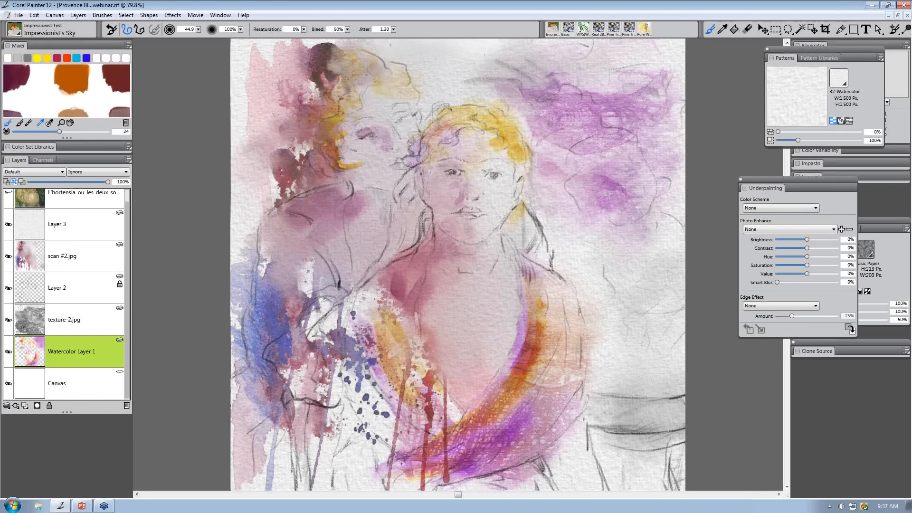
left_click(644, 30)
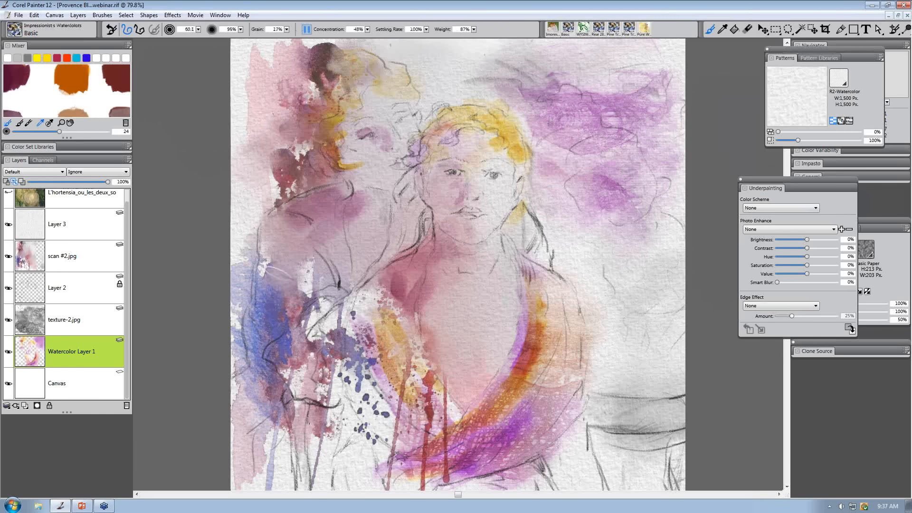
left_click(279, 275)
mouse_move(280, 275)
left_mouse_down()
mouse_move(279, 267)
mouse_move(280, 297)
mouse_move(279, 263)
mouse_move(276, 278)
left_mouse_up()
mouse_move(288, 228)
left_mouse_down()
mouse_move(297, 262)
mouse_move(278, 264)
mouse_move(272, 248)
mouse_move(278, 332)
mouse_move(262, 298)
mouse_move(257, 303)
mouse_move(260, 369)
mouse_move(256, 296)
mouse_move(308, 212)
mouse_move(279, 230)
mouse_move(289, 297)
mouse_move(311, 304)
left_mouse_up()
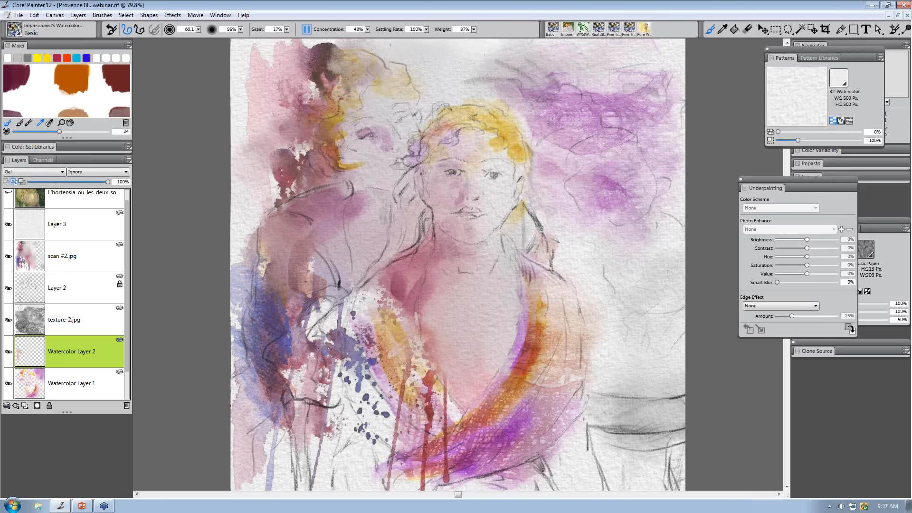
Deepen both sisters' hair and both sides of the shawl with more orange watercolor.
mouse_move(523, 163)
left_mouse_down()
mouse_move(496, 122)
mouse_move(480, 117)
mouse_move(444, 116)
mouse_move(430, 131)
mouse_move(454, 117)
left_mouse_up()
mouse_move(368, 70)
left_mouse_down()
mouse_move(393, 91)
mouse_move(390, 68)
mouse_move(321, 102)
left_mouse_up()
mouse_move(551, 380)
left_mouse_down()
mouse_move(574, 402)
mouse_move(558, 333)
mouse_move(507, 415)
mouse_move(493, 420)
left_mouse_up()
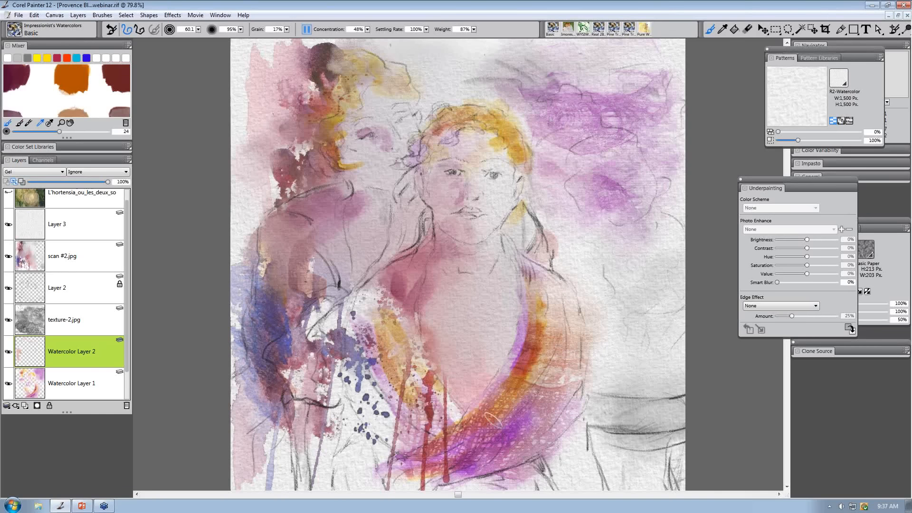
left_click_drag(383, 297, 417, 365)
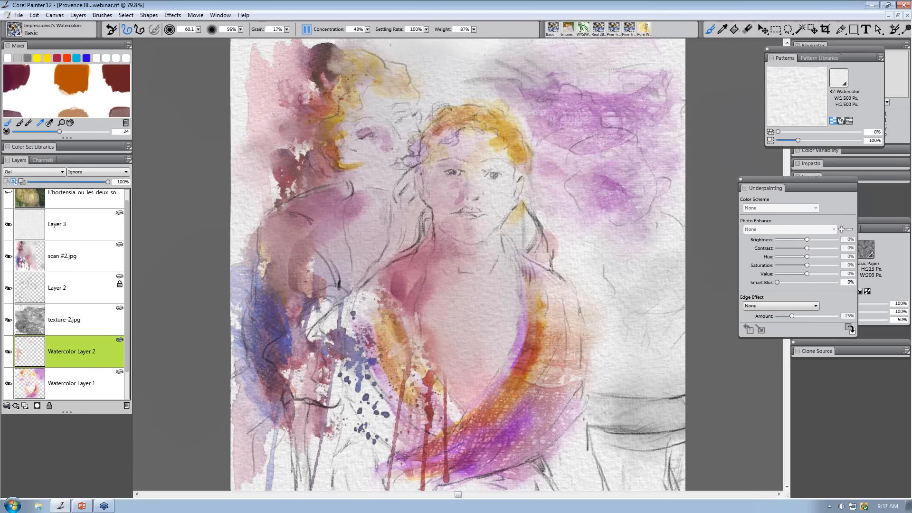
Move Watercolor Layer 2 above texture-2.jpg in the layer stack.
left_click(93, 326)
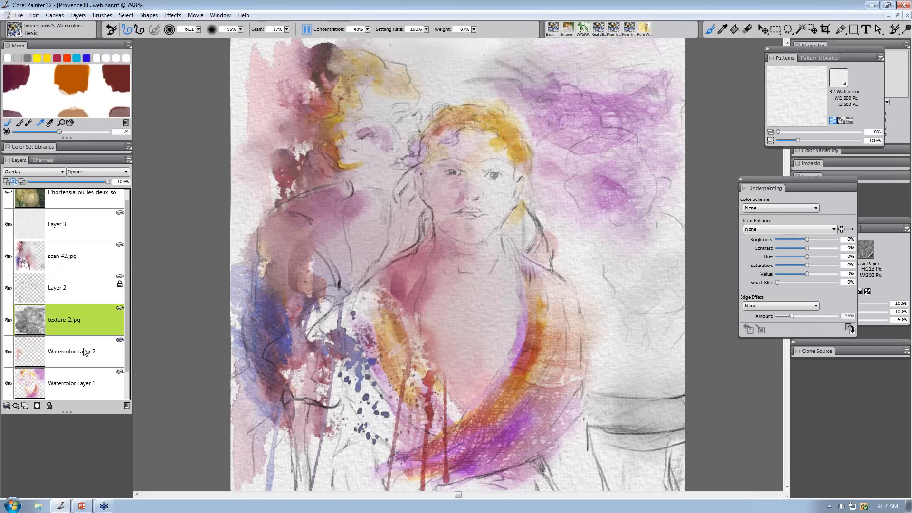
left_click_drag(81, 357, 87, 300)
Try moving Watercolor Layer 1 above Layer 2 and scan #2.jpg beneath both watercolor layers, and undo these reorderings.
left_click_drag(71, 382, 80, 366)
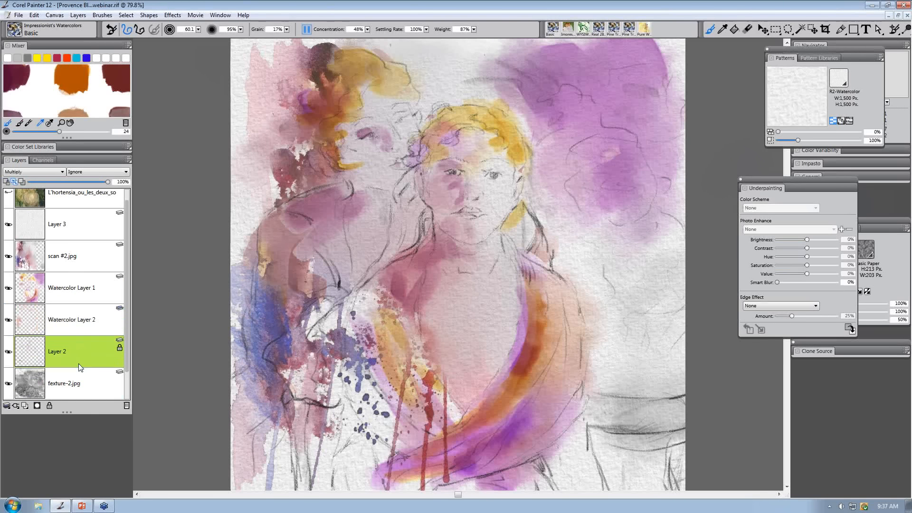
left_click_drag(67, 256, 86, 344)
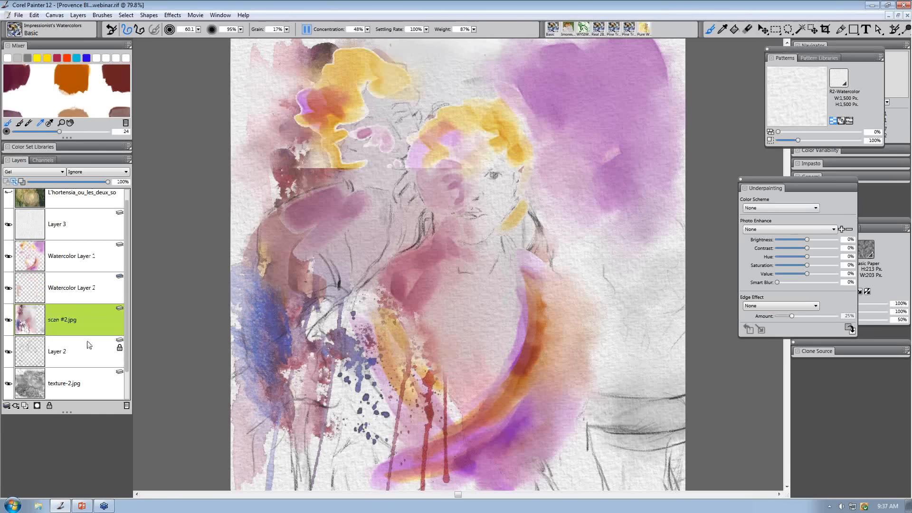
key("ctrl+z")
key("ctrl+z")
key("ctrl+z")
key("ctrl+z")
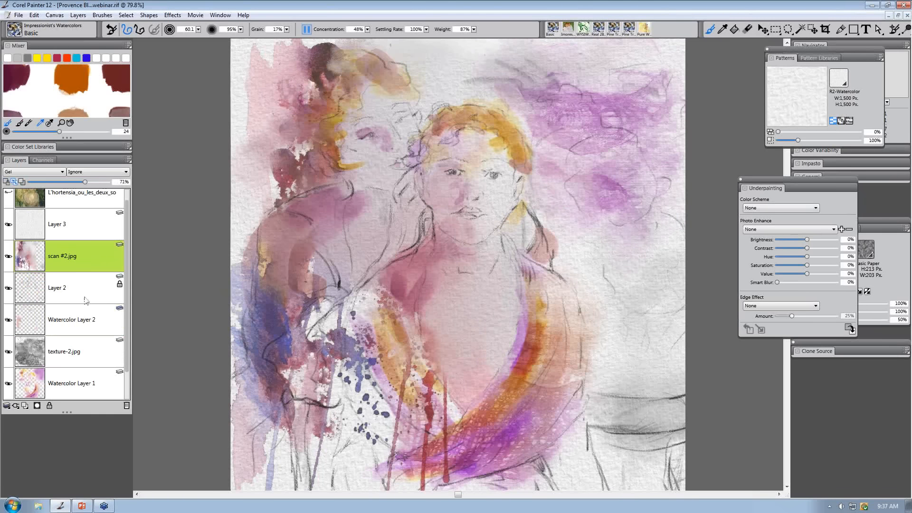
On a new watercolor layer directly above Watercolor Layer 1, deepen the front sister's hair and shade her face and lips.
left_click(71, 384)
scroll(109, 371, "down", 1)
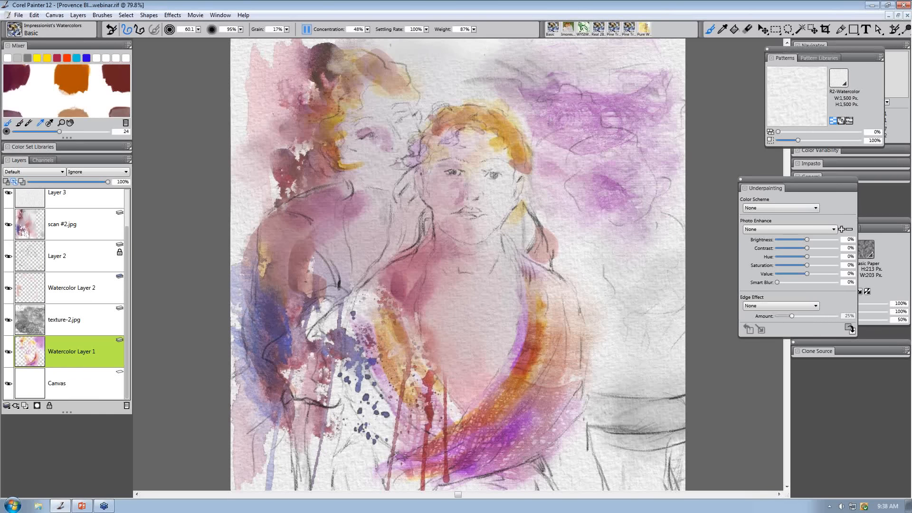
left_click(434, 127)
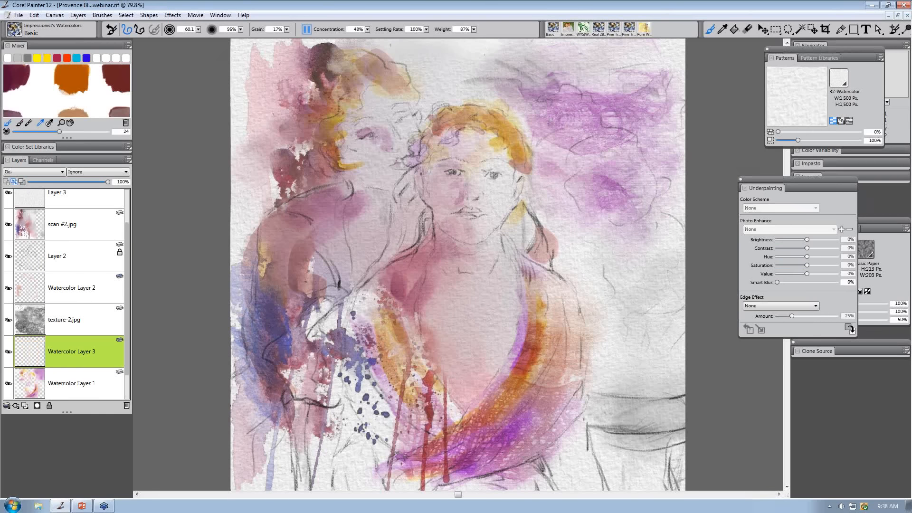
mouse_move(459, 120)
left_mouse_down()
mouse_move(429, 150)
mouse_move(454, 115)
mouse_move(457, 124)
mouse_move(470, 117)
mouse_move(454, 129)
mouse_move(463, 112)
mouse_move(440, 125)
left_mouse_up()
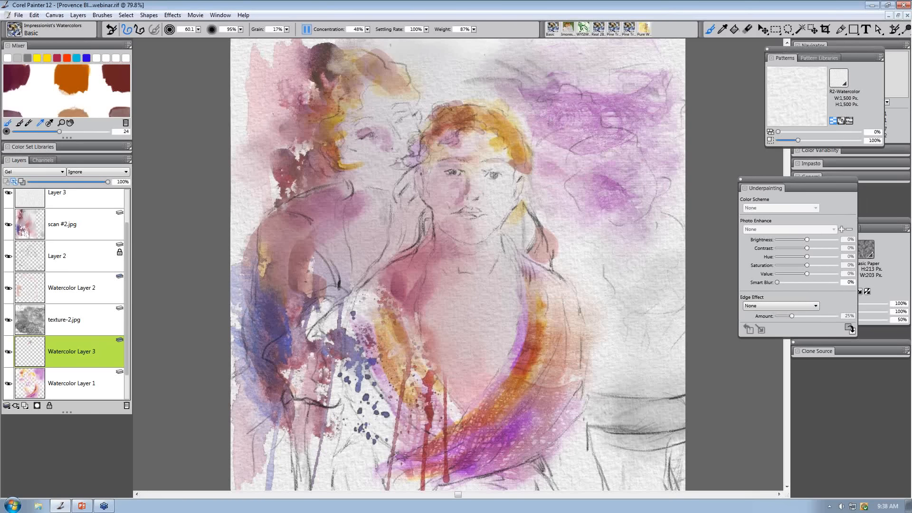
left_click_drag(469, 210, 465, 217)
Place scan #2.jpg beneath Layer 2, and drop it with the texture-2.jpg layer and all watercolor layers into the canvas.
left_click(89, 229)
left_click_drag(89, 257, 79, 232)
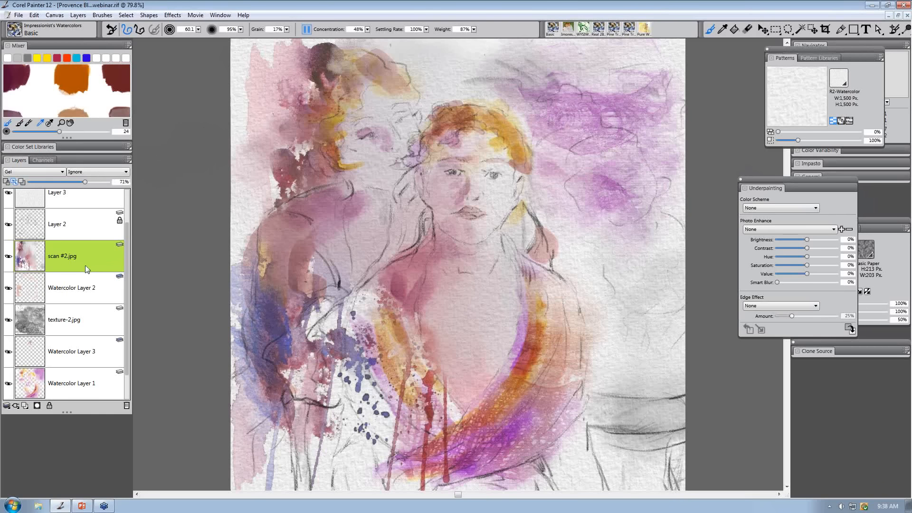
left_click(77, 297, "shift")
left_click(75, 319, "shift")
left_click(77, 364, "shift")
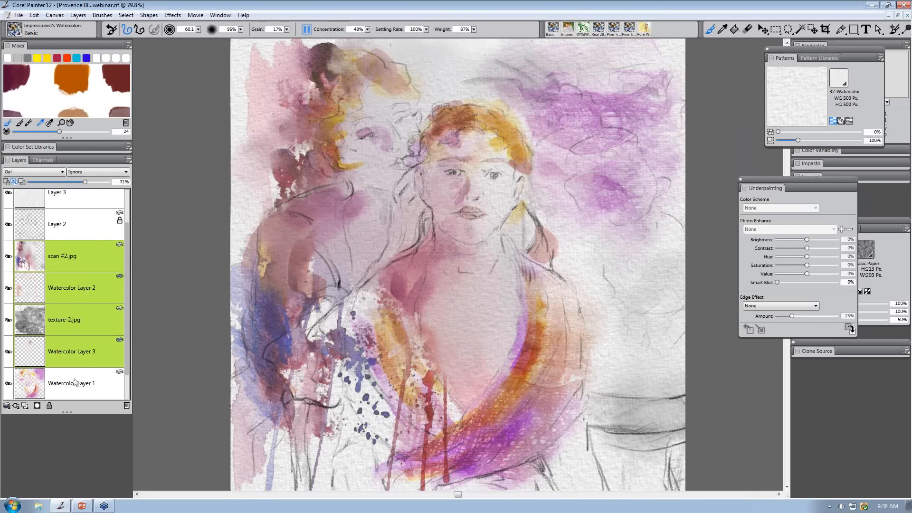
left_click(74, 383, "shift")
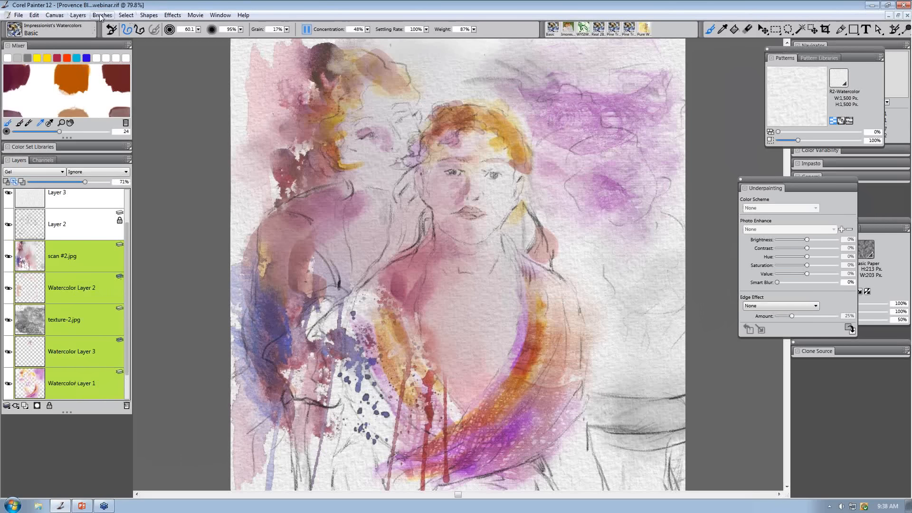
left_click(78, 15)
left_click(52, 189)
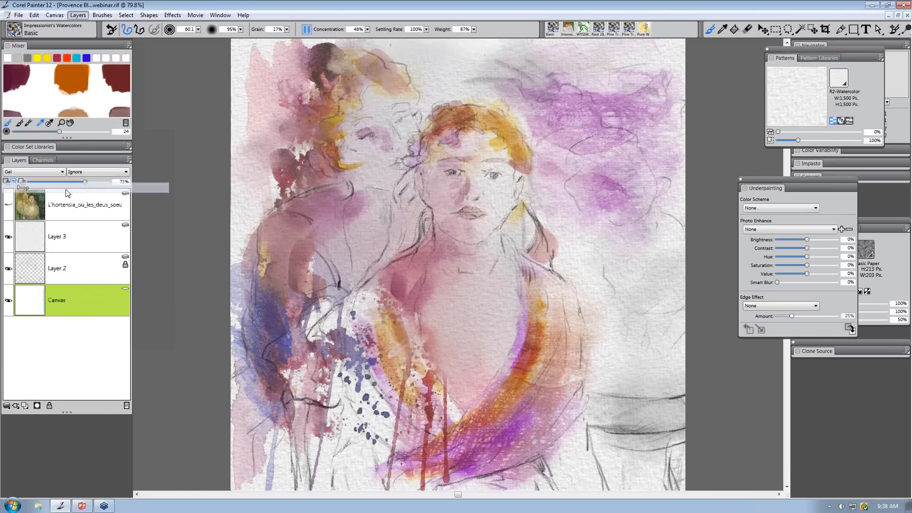
Float the entire canvas painting onto its own layer in Gel mode, and move the hidden L'hortensia reference layer above it.
left_click(76, 269)
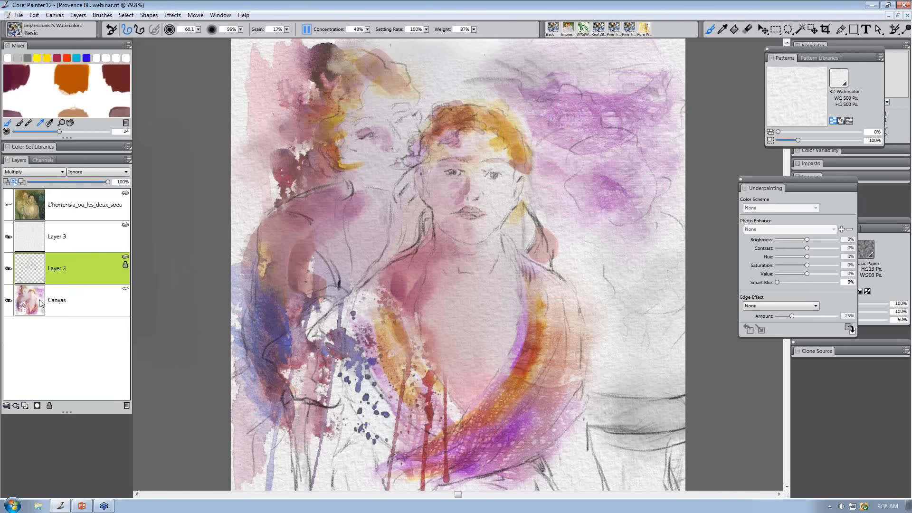
left_click(72, 302)
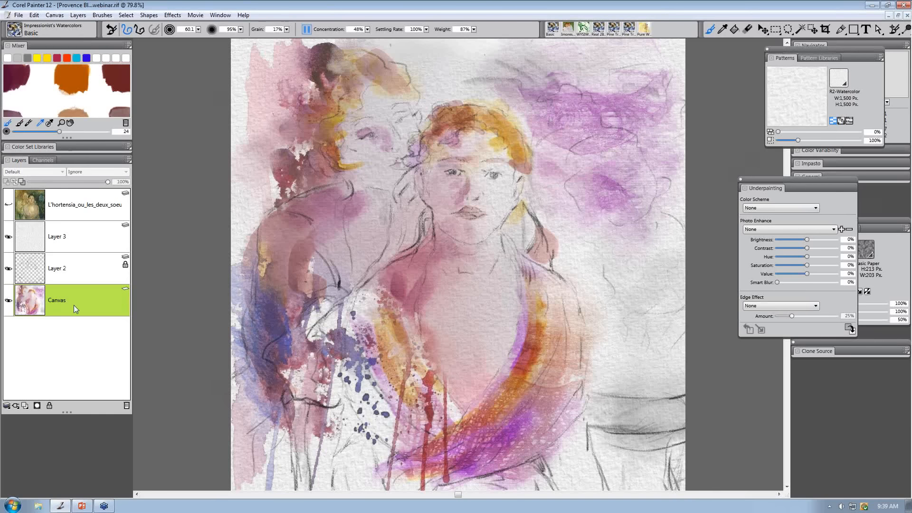
key("ctrl+a")
left_click(126, 15)
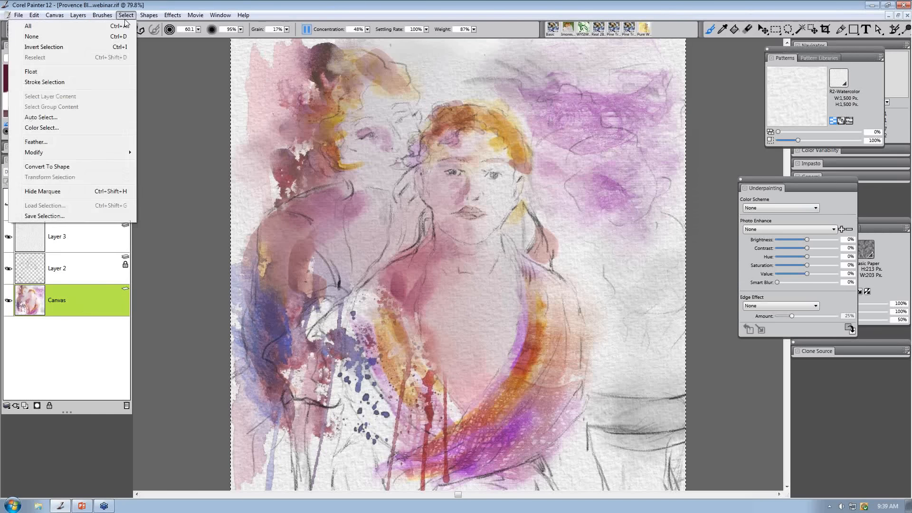
left_click(78, 74)
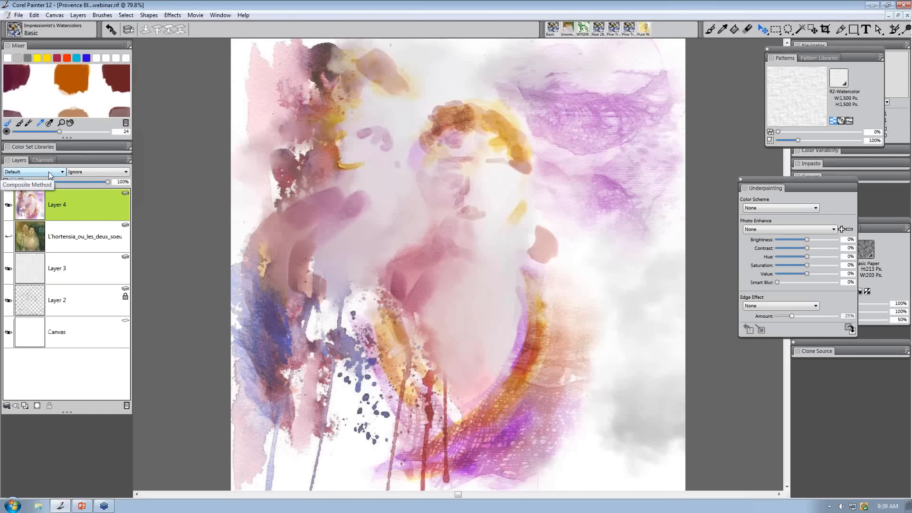
left_click(48, 172)
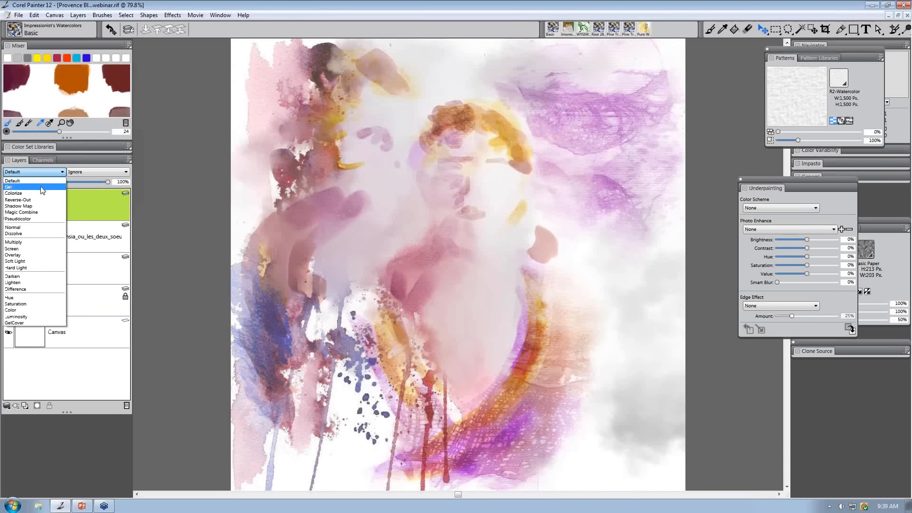
key("Escape")
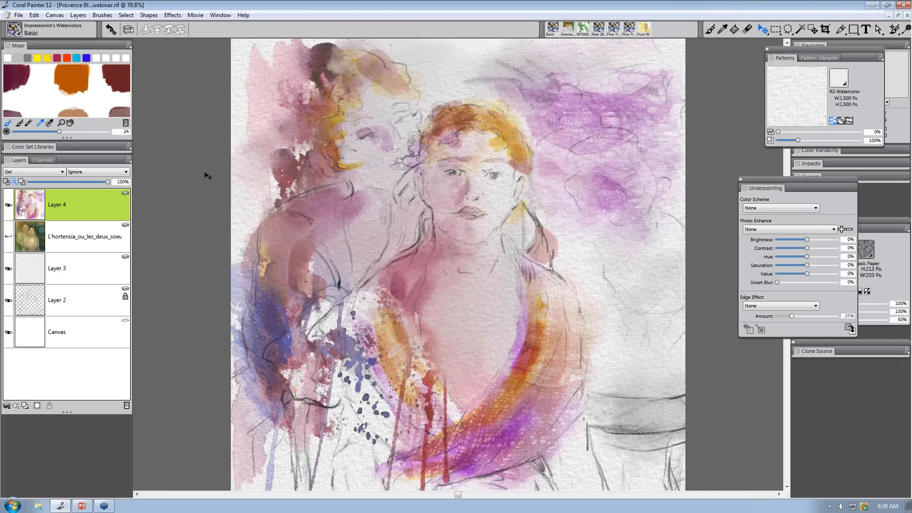
left_click(61, 239)
left_click_drag(61, 239, 64, 225)
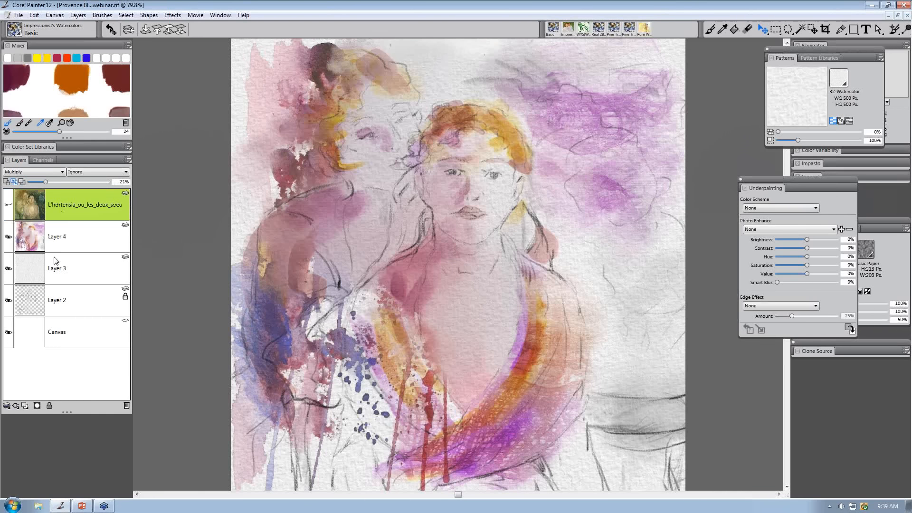
Place the Provence Blue 2.7122 pattern image into the painting.
left_click(74, 275)
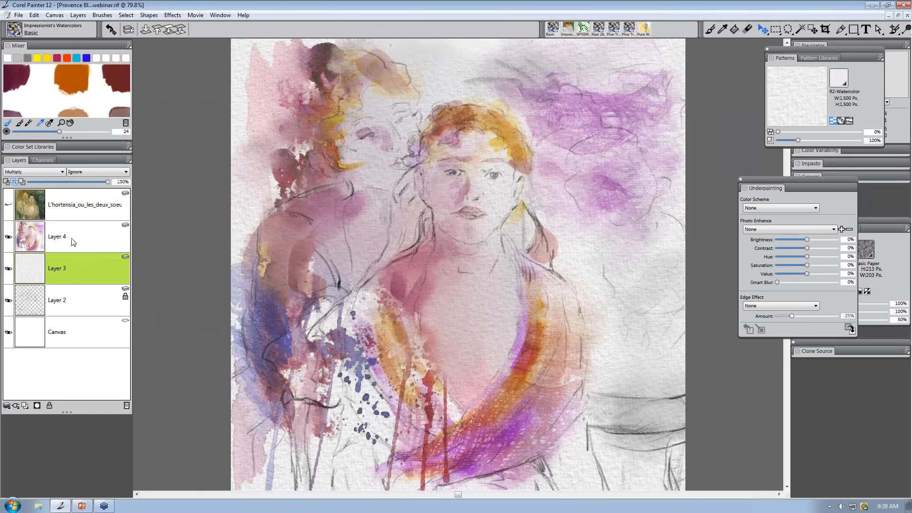
left_click(70, 301)
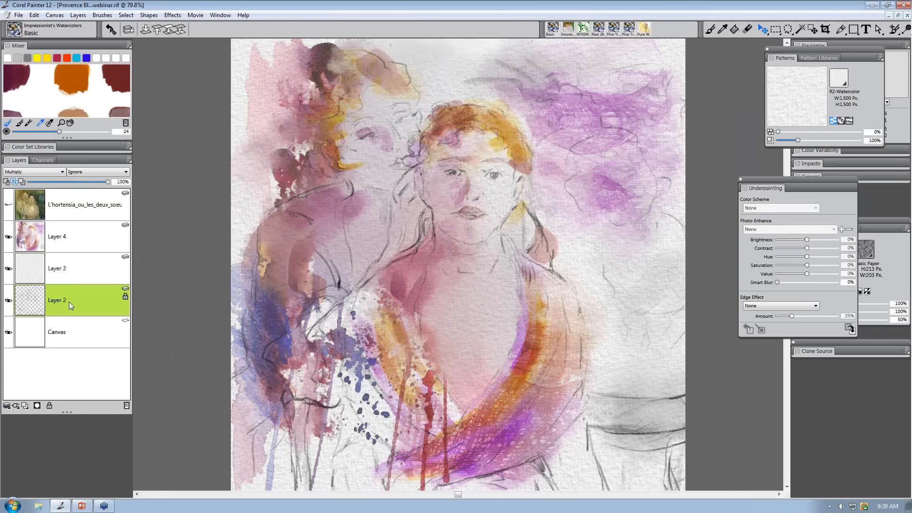
left_click(19, 16)
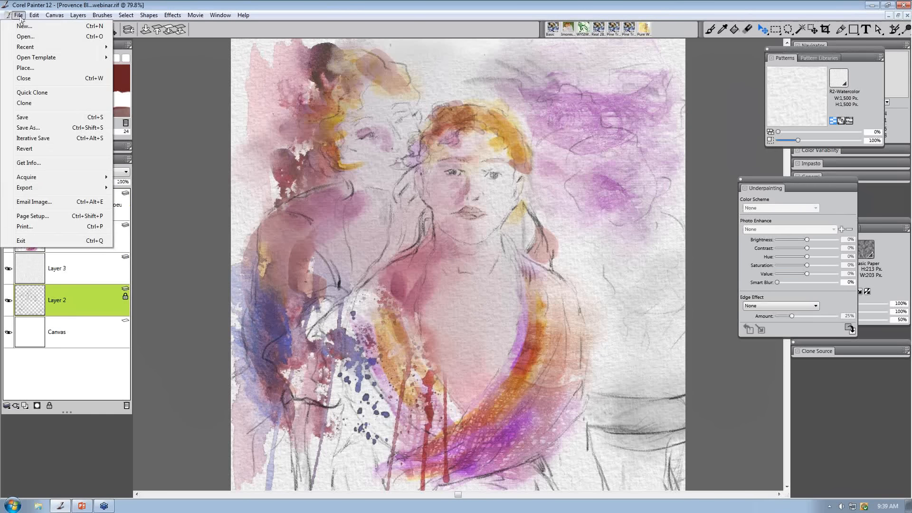
left_click(22, 69)
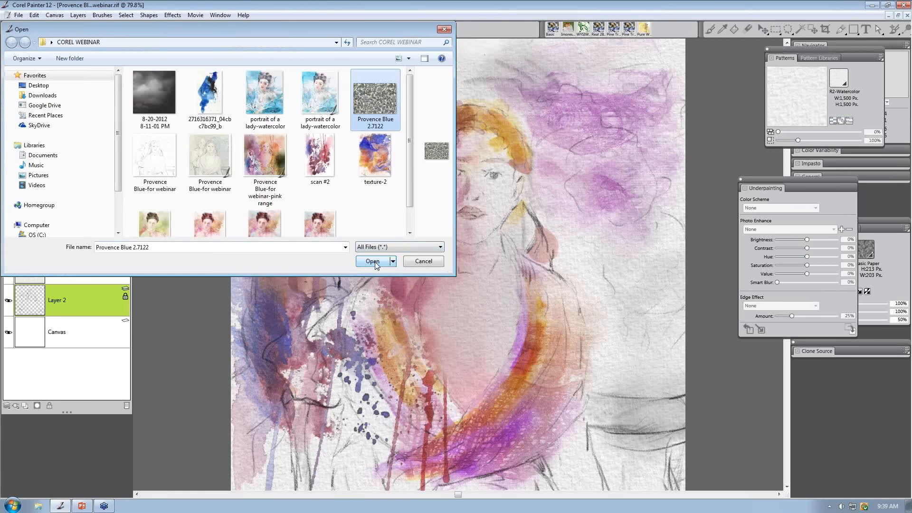
left_click(376, 264)
left_click(485, 294)
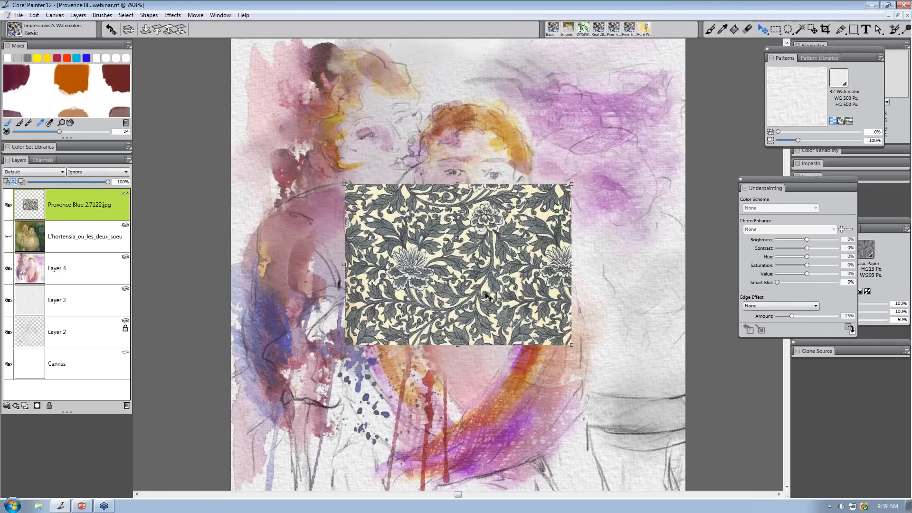
Move the floral pattern over the rear sister's torso, narrow it, and stretch it vertically to cover her shoulder and sleeve.
left_click_drag(487, 296, 496, 363)
left_click_drag(459, 328, 375, 244)
left_click_drag(300, 284, 312, 233)
left_click_drag(318, 193, 318, 169)
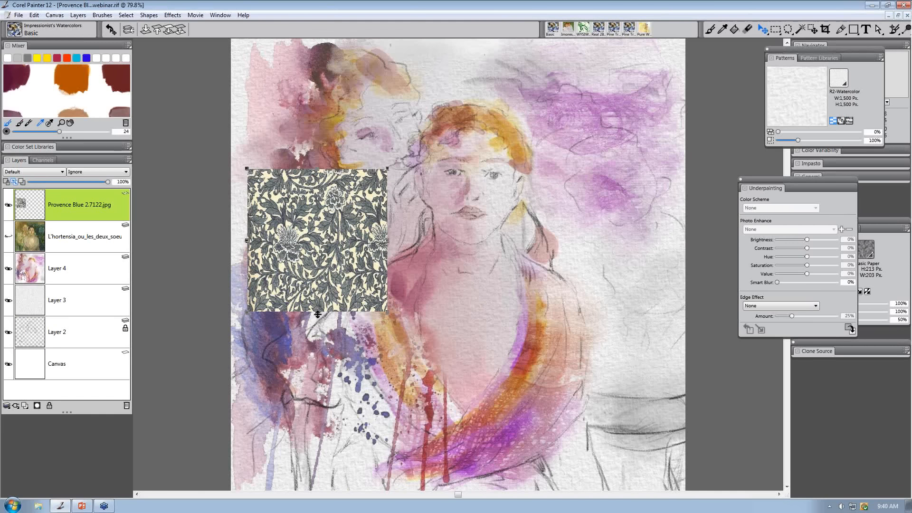
left_click_drag(317, 314, 318, 345)
left_click_drag(323, 248, 302, 249)
left_click_drag(306, 369, 308, 393)
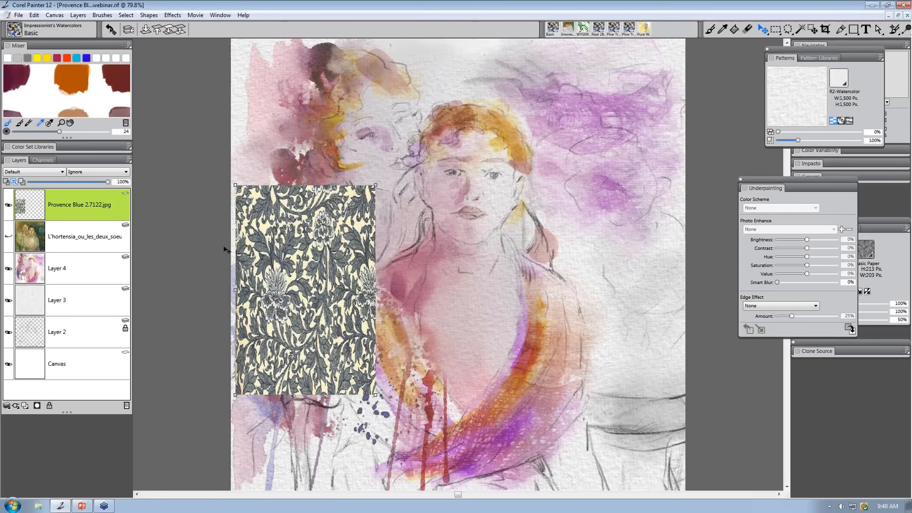
Move the Provence Blue 2.7122.jpg layer beneath Layer 2 and set its composite method to Overlay.
left_click_drag(84, 211, 73, 308)
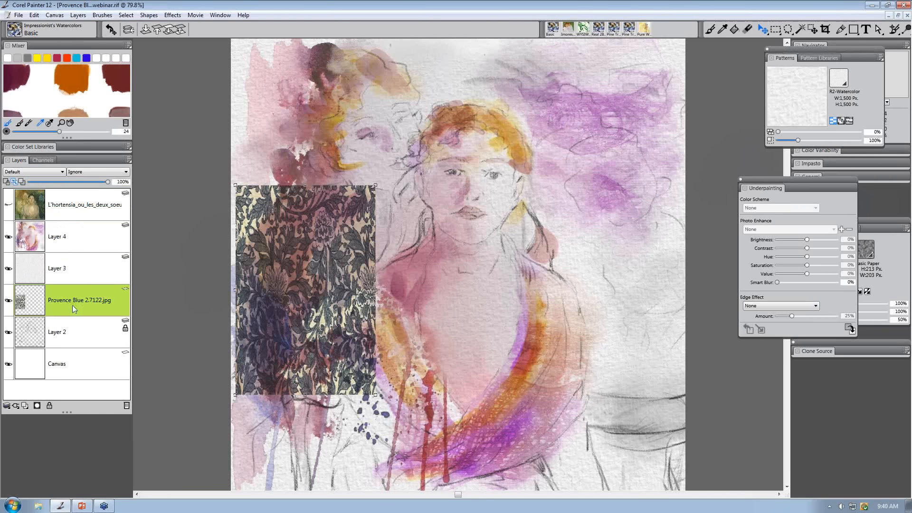
left_click_drag(83, 305, 82, 340)
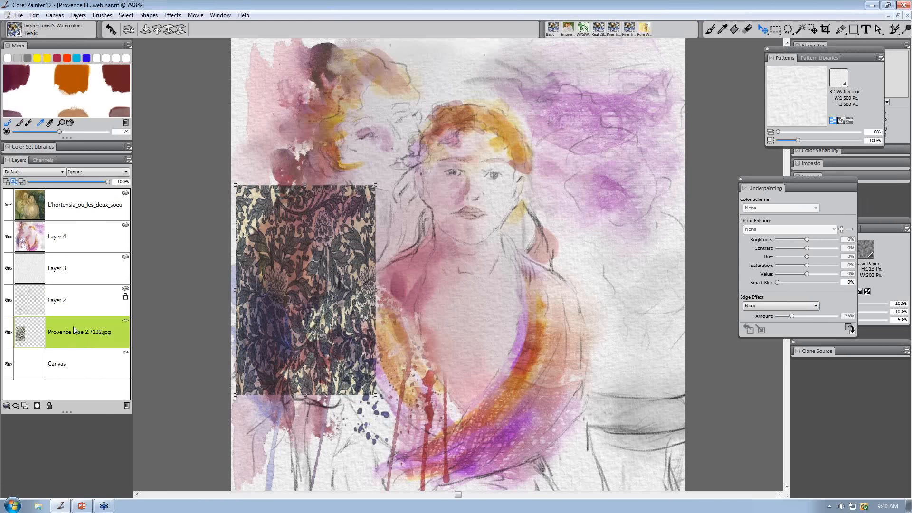
left_click(51, 172)
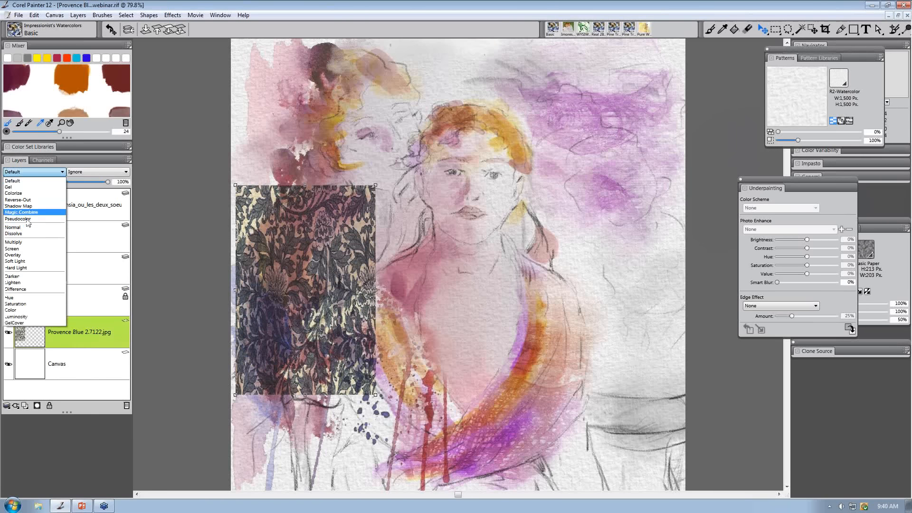
left_click(23, 256)
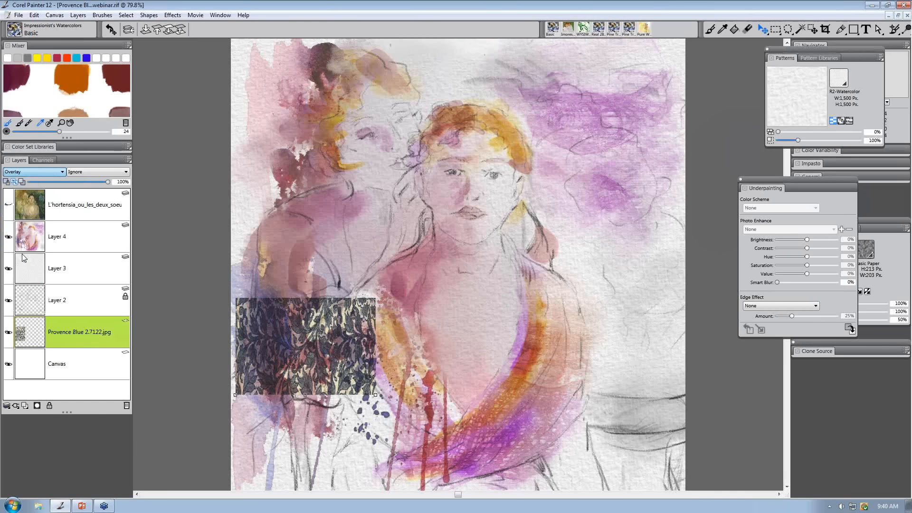
Add a new watercolor layer and place it directly beneath the Provence Blue 2.7122.jpg layer.
left_click(24, 406)
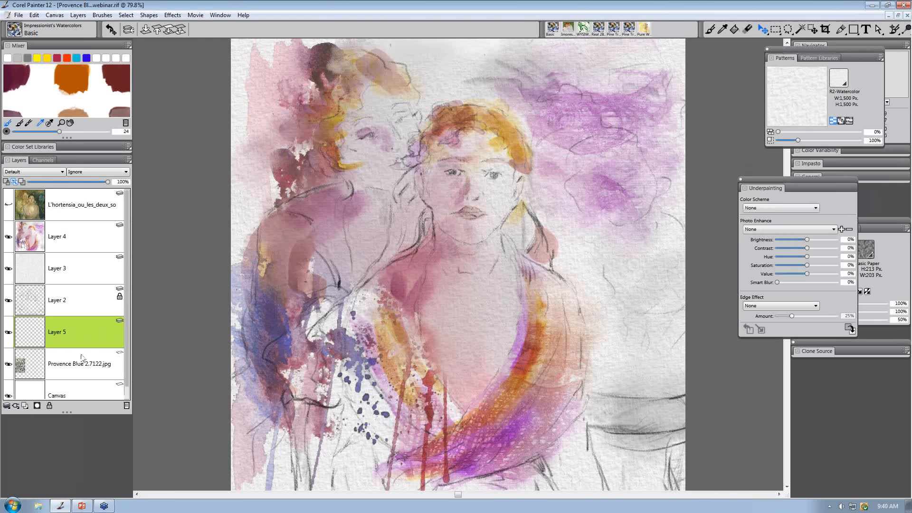
left_click(127, 405)
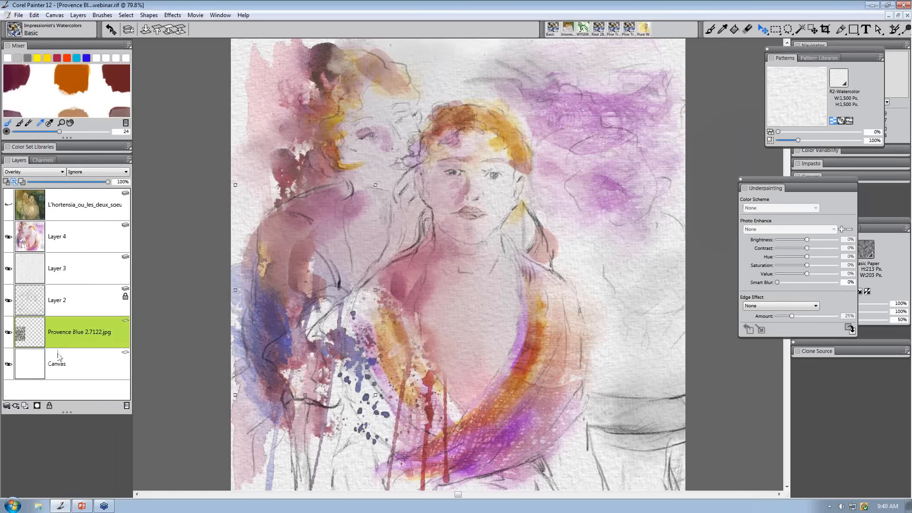
left_click(25, 406)
left_click(38, 428)
left_click_drag(69, 335, 71, 379)
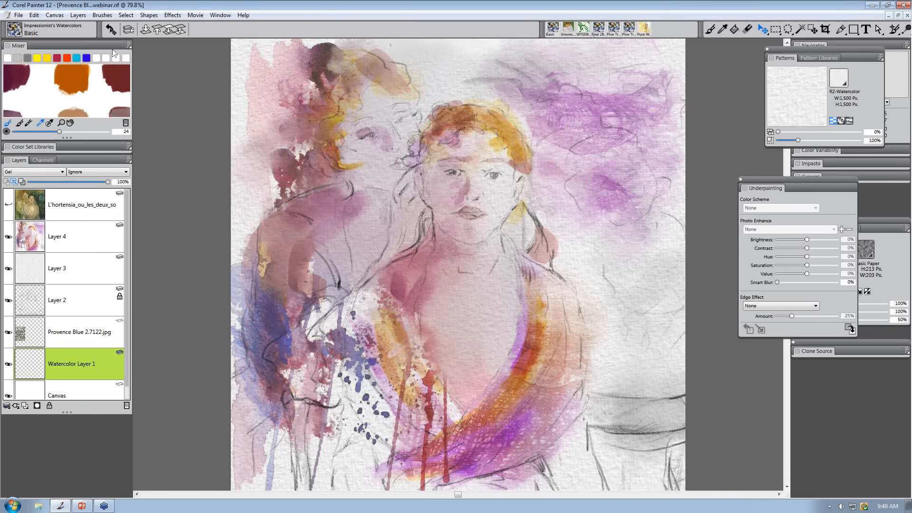
Paint the rear sister's shoulder and sleeve with the SA Sponge 2 brush to bring out the floral pattern in her dress.
left_click(15, 30)
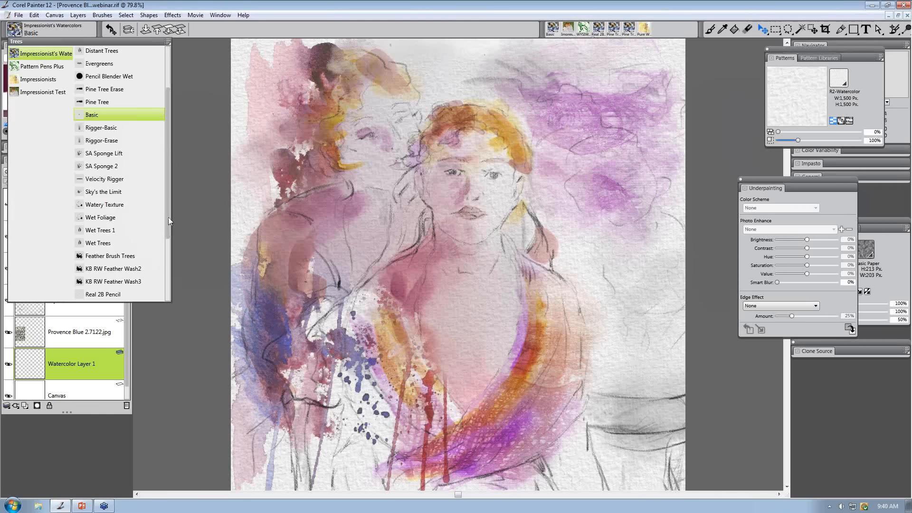
left_click_drag(168, 218, 170, 177)
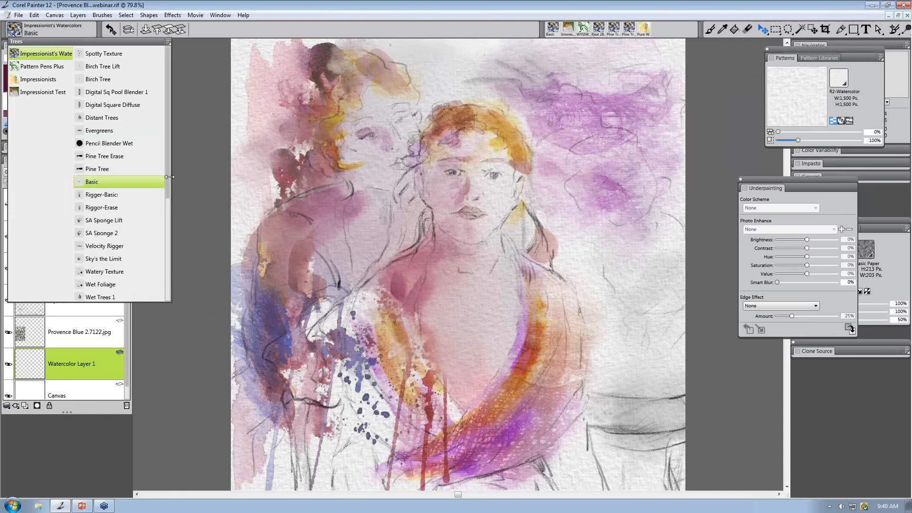
left_click(99, 233)
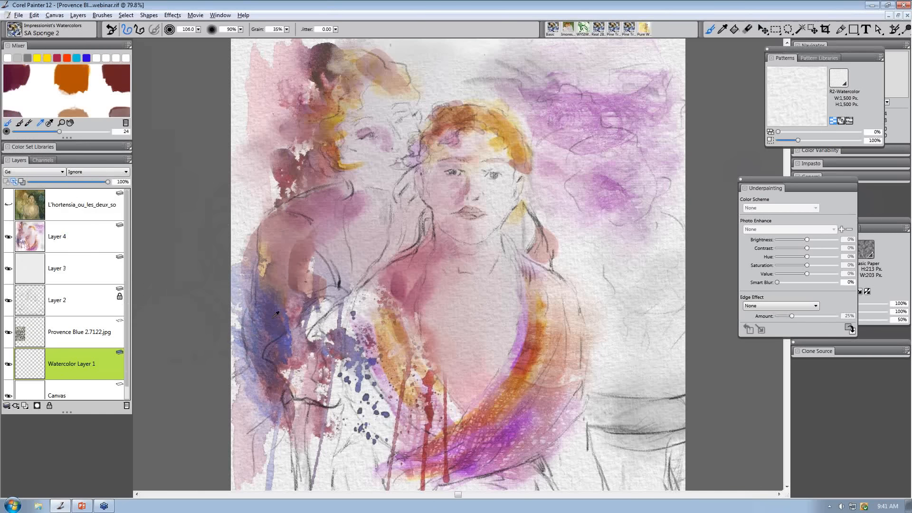
mouse_move(280, 304)
left_mouse_down()
mouse_move(288, 265)
mouse_move(314, 250)
mouse_move(295, 240)
mouse_move(307, 260)
mouse_move(299, 266)
mouse_move(323, 250)
mouse_move(316, 195)
mouse_move(306, 211)
mouse_move(323, 195)
mouse_move(331, 251)
mouse_move(294, 309)
mouse_move(305, 280)
mouse_move(285, 294)
mouse_move(278, 339)
mouse_move(271, 314)
mouse_move(273, 328)
mouse_move(285, 273)
mouse_move(325, 262)
mouse_move(309, 247)
mouse_move(322, 266)
mouse_move(280, 302)
left_mouse_up()
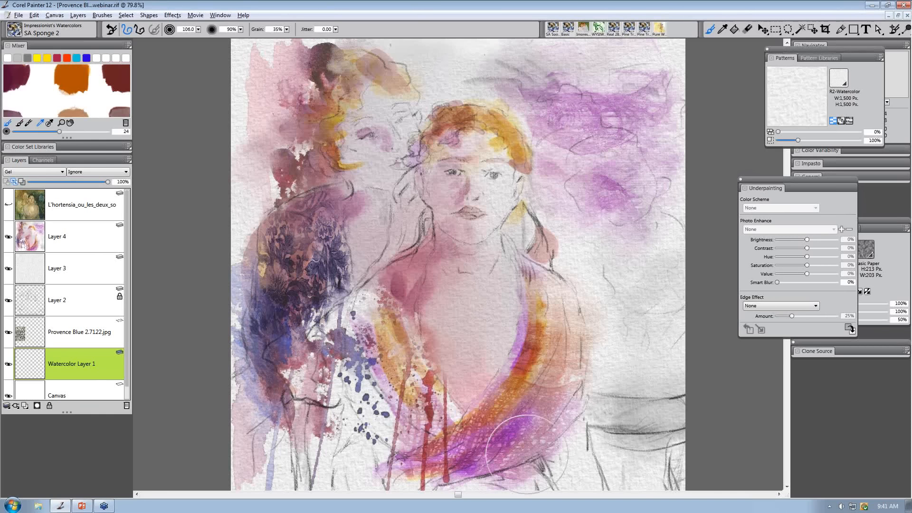
mouse_move(336, 208)
left_mouse_down()
mouse_move(309, 203)
mouse_move(340, 187)
mouse_move(281, 224)
mouse_move(299, 324)
mouse_move(291, 360)
mouse_move(317, 264)
left_mouse_up()
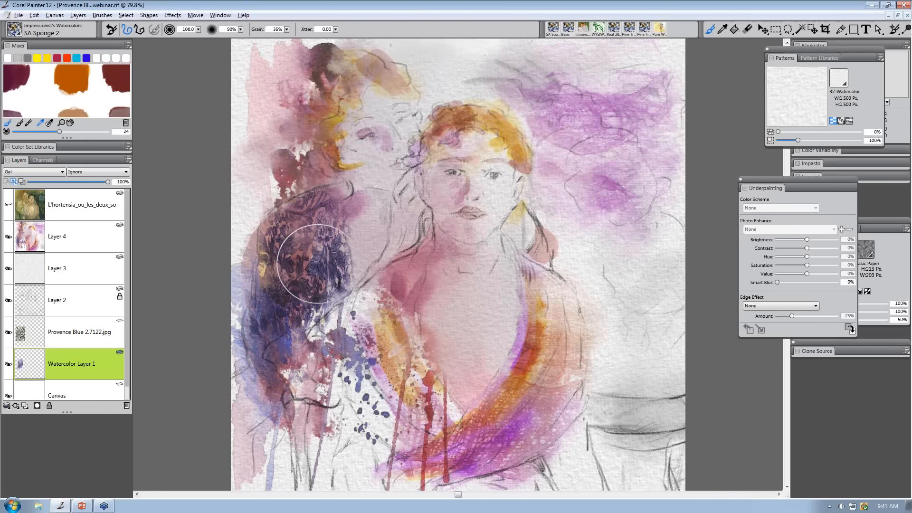
scroll(441, 234, "up", 1)
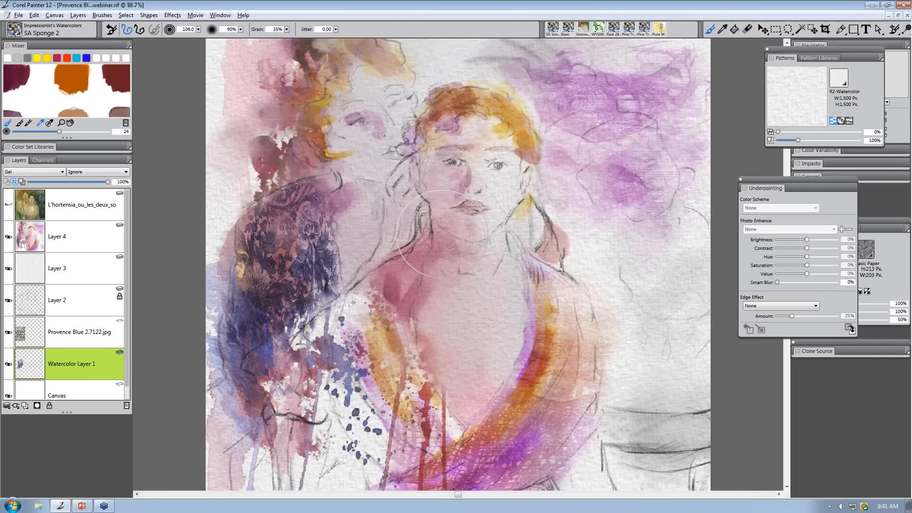
scroll(441, 234, "up", 1)
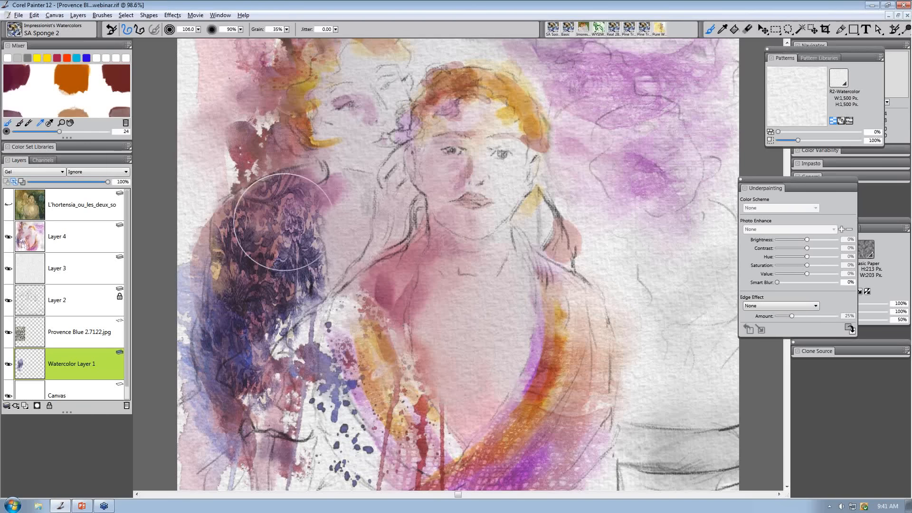
Sponge golden-orange color into the floral pattern on the rear sister's dress, from her shoulder down to the cuff.
mouse_move(288, 190)
left_mouse_down()
mouse_move(220, 235)
mouse_move(236, 254)
mouse_move(241, 223)
left_mouse_up()
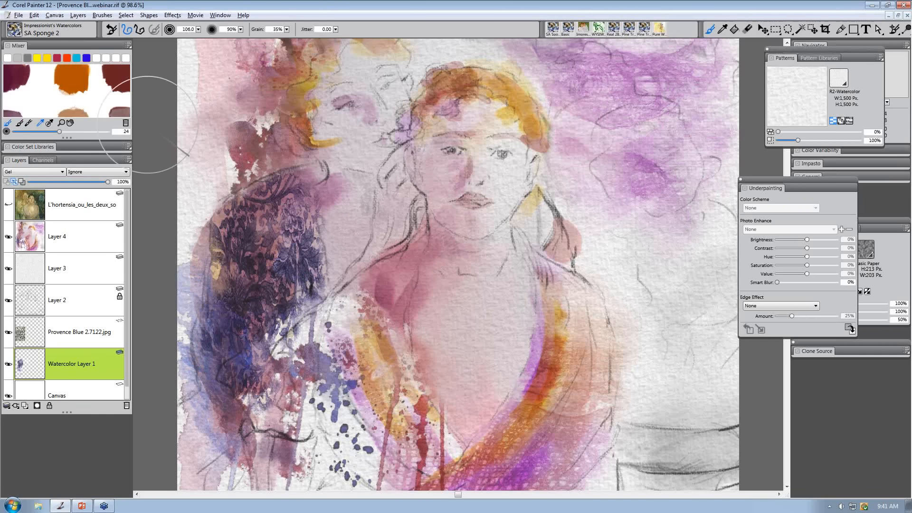
left_click(263, 230)
left_click_drag(278, 224, 294, 204)
mouse_move(302, 249)
left_mouse_down()
mouse_move(282, 293)
mouse_move(265, 286)
mouse_move(236, 321)
mouse_move(240, 300)
mouse_move(239, 356)
mouse_move(217, 247)
mouse_move(244, 205)
mouse_move(291, 188)
mouse_move(265, 304)
mouse_move(272, 290)
mouse_move(302, 285)
mouse_move(235, 337)
mouse_move(234, 371)
mouse_move(305, 426)
mouse_move(279, 386)
mouse_move(255, 385)
mouse_move(216, 351)
mouse_move(207, 355)
mouse_move(208, 298)
mouse_move(233, 237)
mouse_move(316, 172)
mouse_move(291, 199)
left_mouse_up()
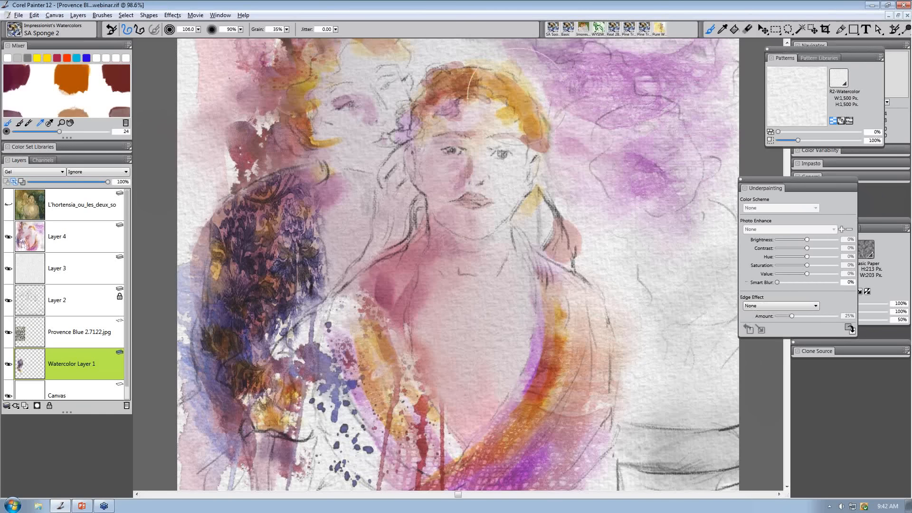
Soften the color on both sisters' faces on Layer 4 with the Impressionist's Sky brush at size 19.7.
left_click(86, 236)
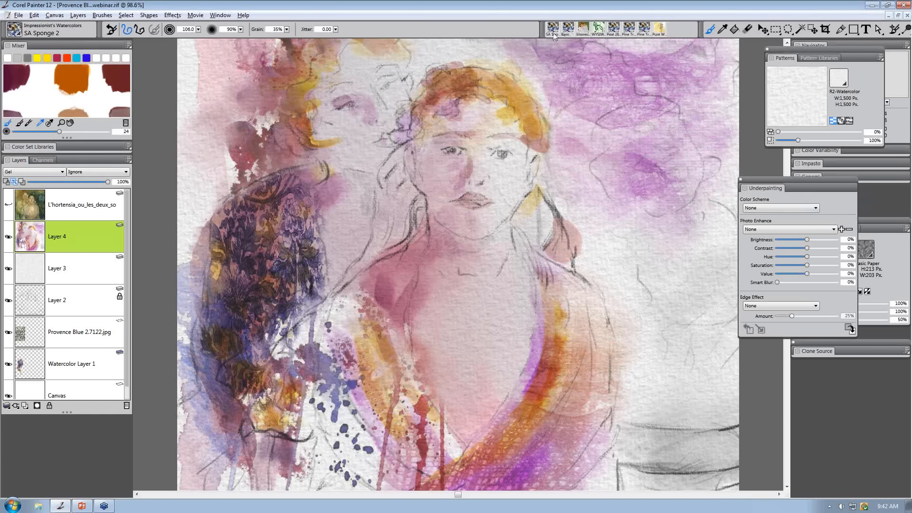
left_click(583, 28)
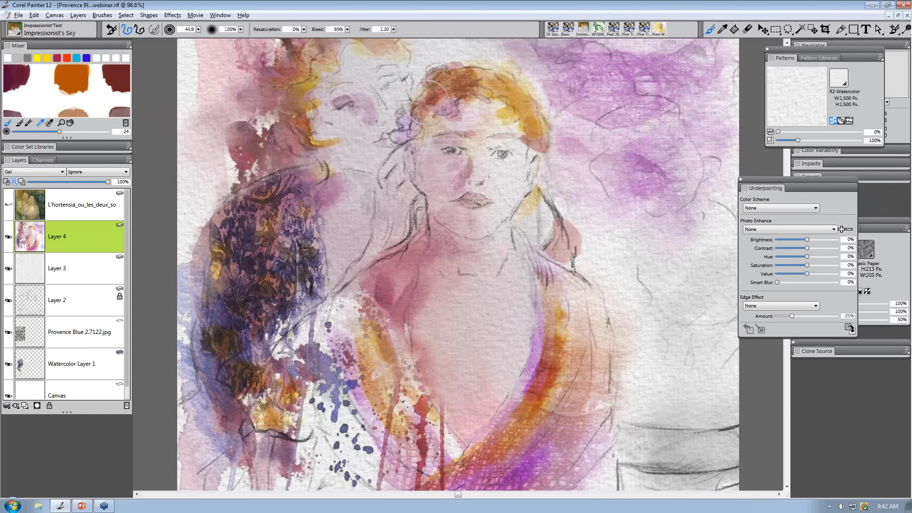
left_click_drag(360, 127, 357, 128)
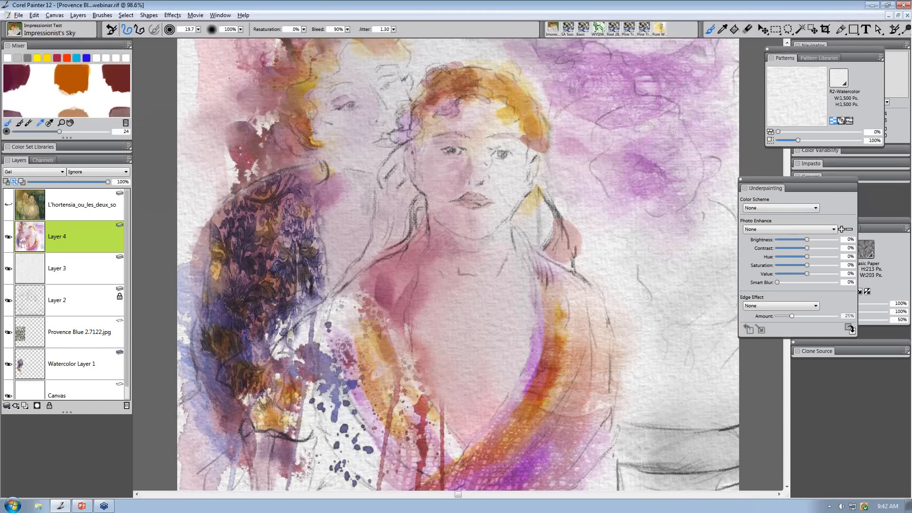
left_click_drag(499, 135, 542, 146)
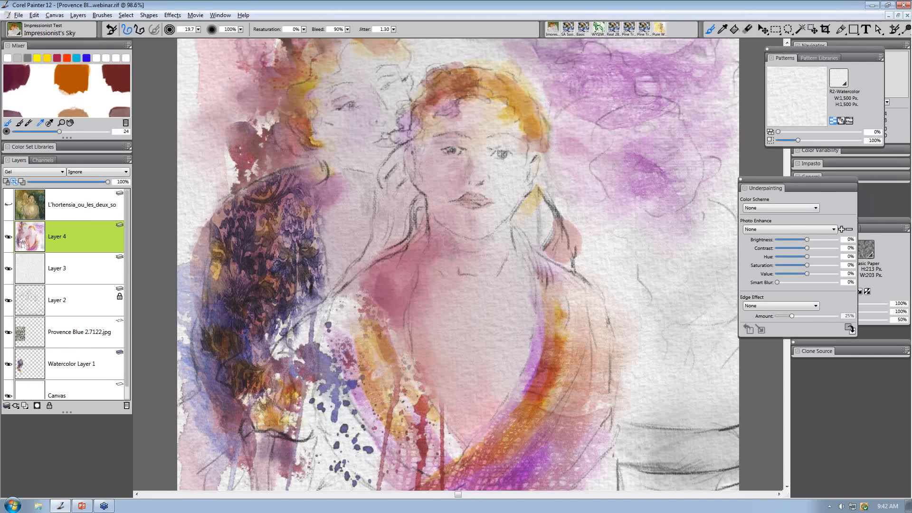
Choose the yellow Watercolor_Texture_5_by_cgarofani image from the desktop's TEXTURE FOLDER for placing into the painting.
scroll(600, 199, "down", 2)
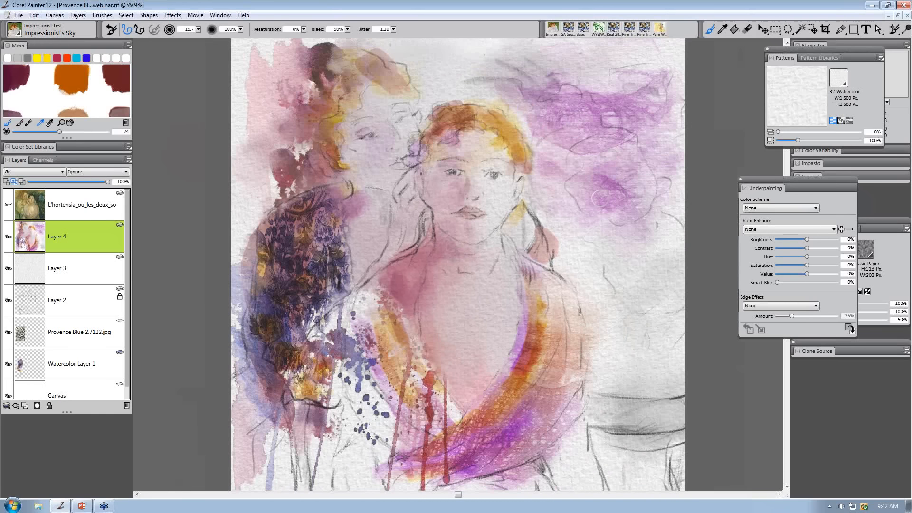
scroll(600, 198, "down", 1)
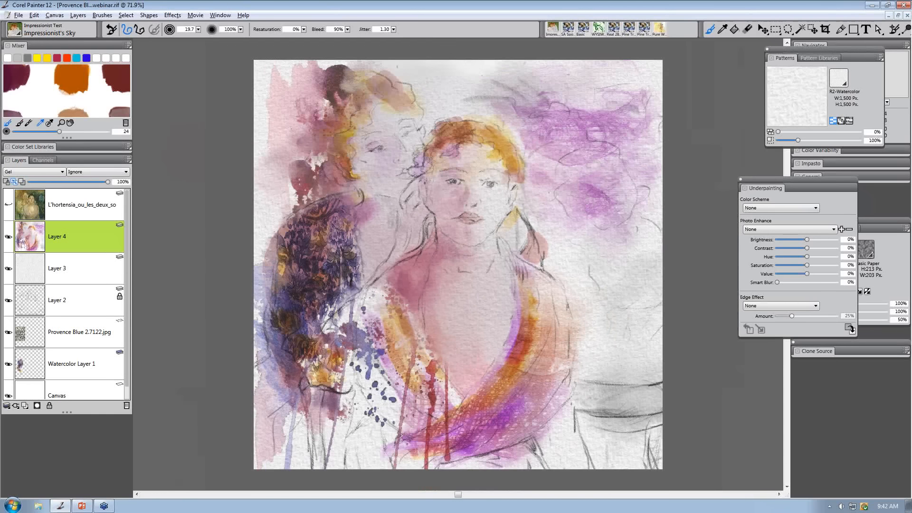
left_click(18, 15)
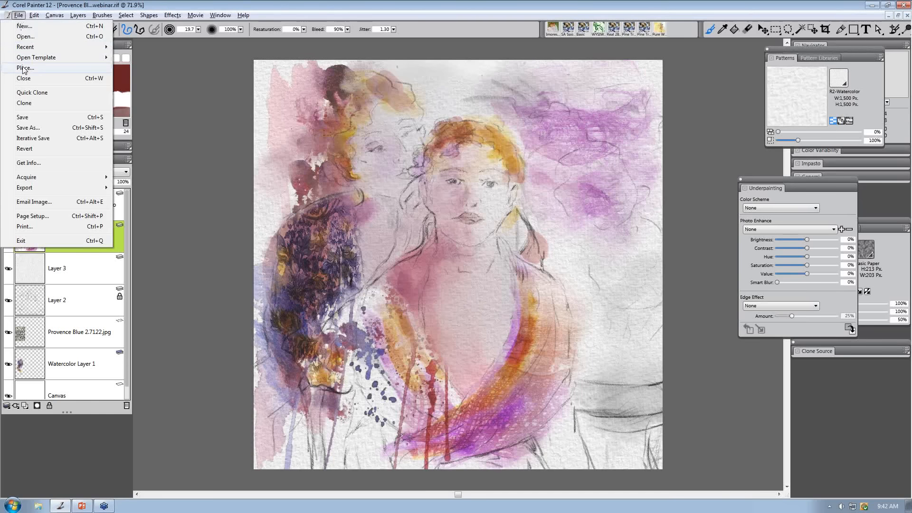
left_click(22, 66)
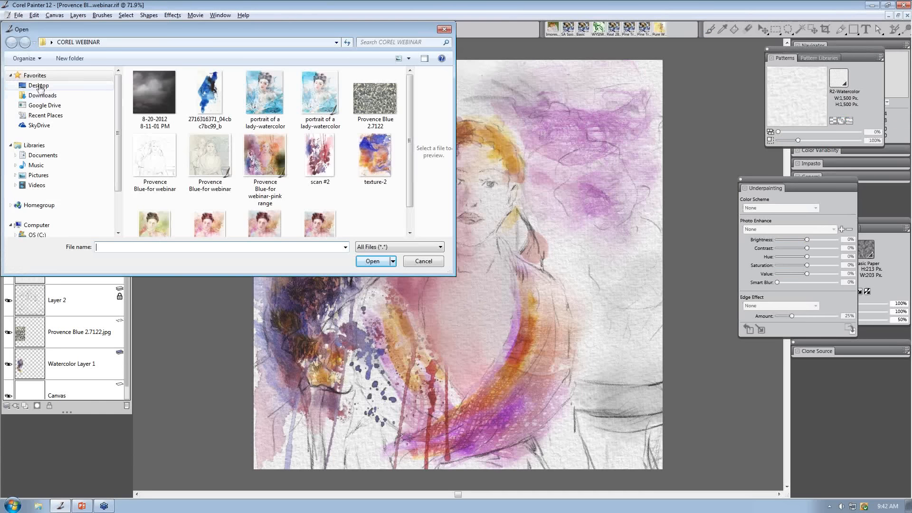
left_click(39, 86)
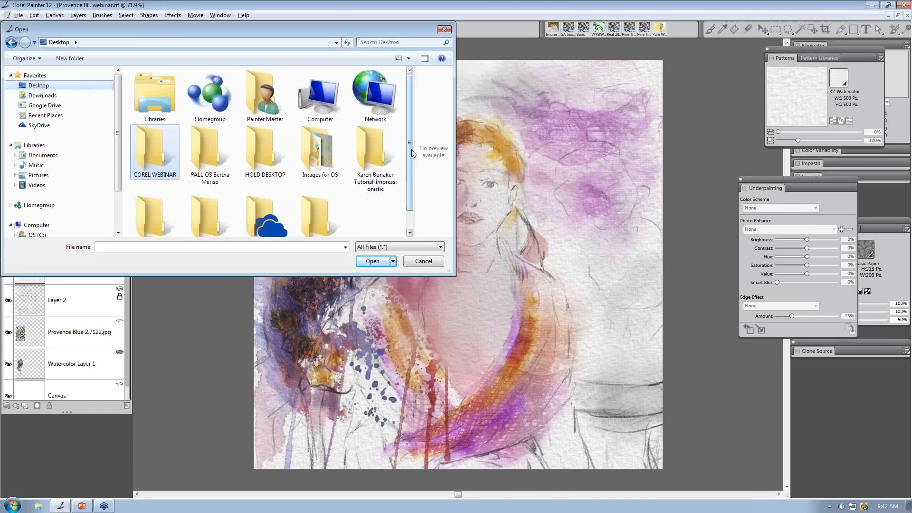
left_click_drag(411, 149, 407, 177)
double_click(324, 196)
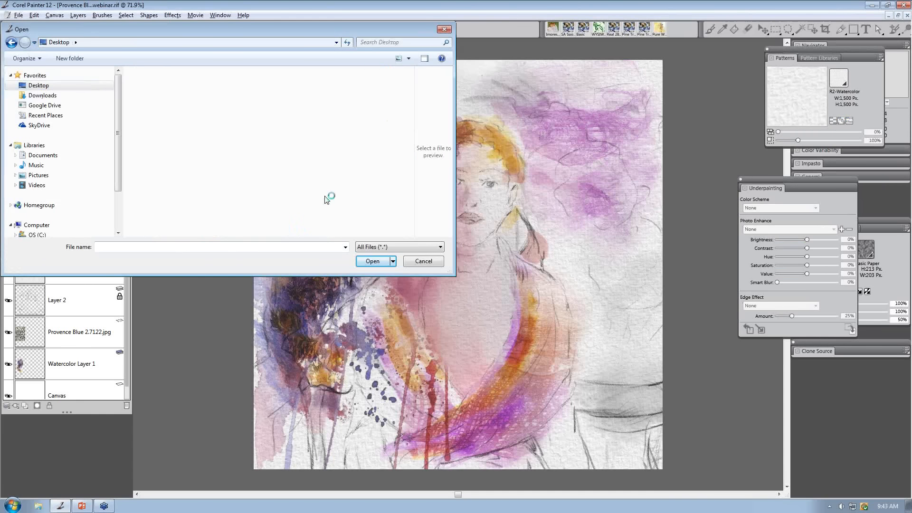
left_click_drag(412, 105, 406, 193)
left_click(376, 192)
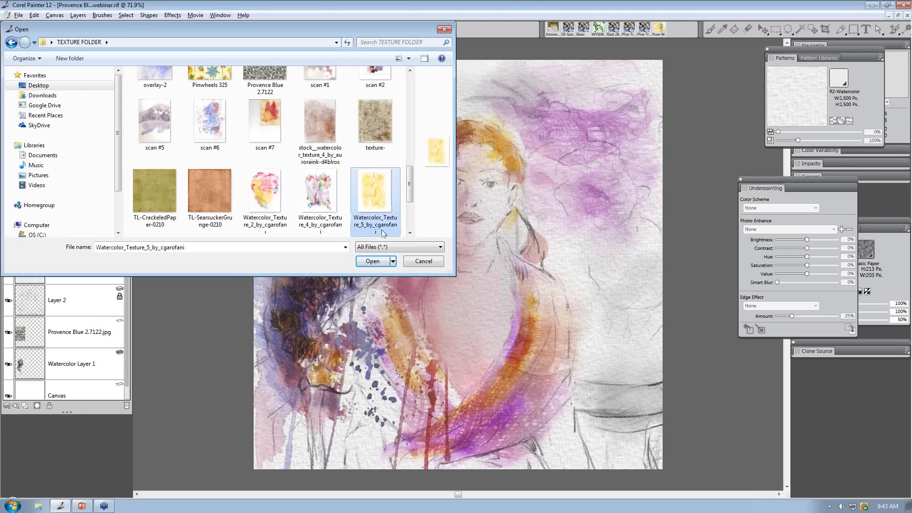
left_click(375, 263)
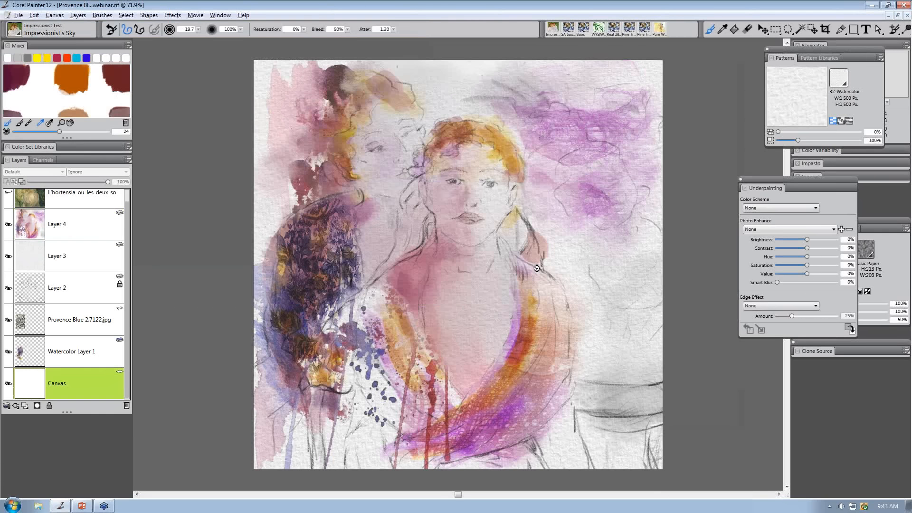
Place the yellow watercolor texture over the front sister, enlarge it, and align it with the painting's upper edge.
left_click_drag(567, 258, 589, 245)
left_click_drag(395, 85, 375, 36)
left_click_drag(375, 454, 335, 501)
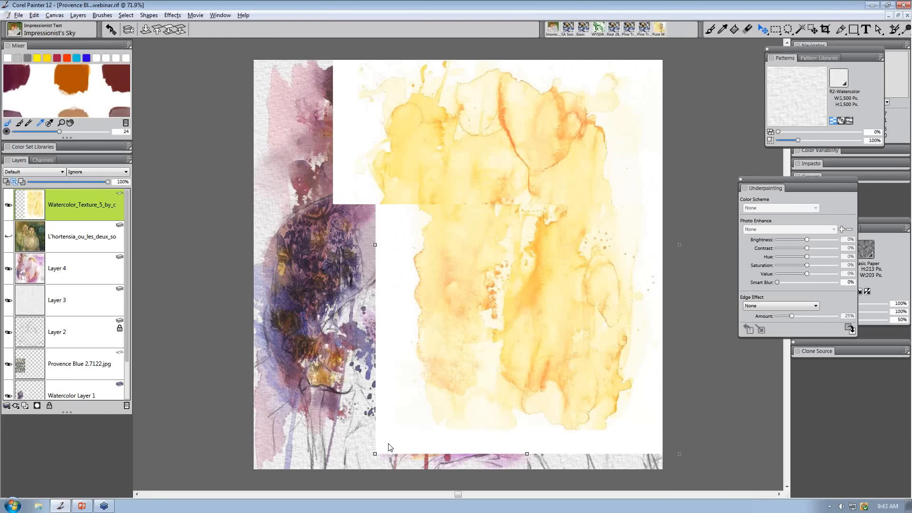
left_click_drag(523, 346, 545, 370)
Set the yellow texture layer's composite method to Gel and shift it slightly up toward the background beside the front sister.
left_click(34, 172)
left_click(32, 189)
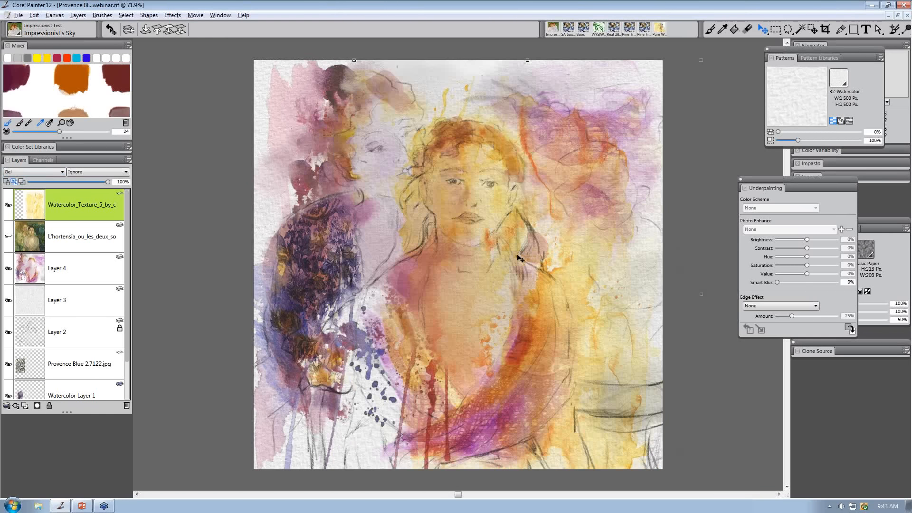
left_click_drag(521, 259, 536, 251)
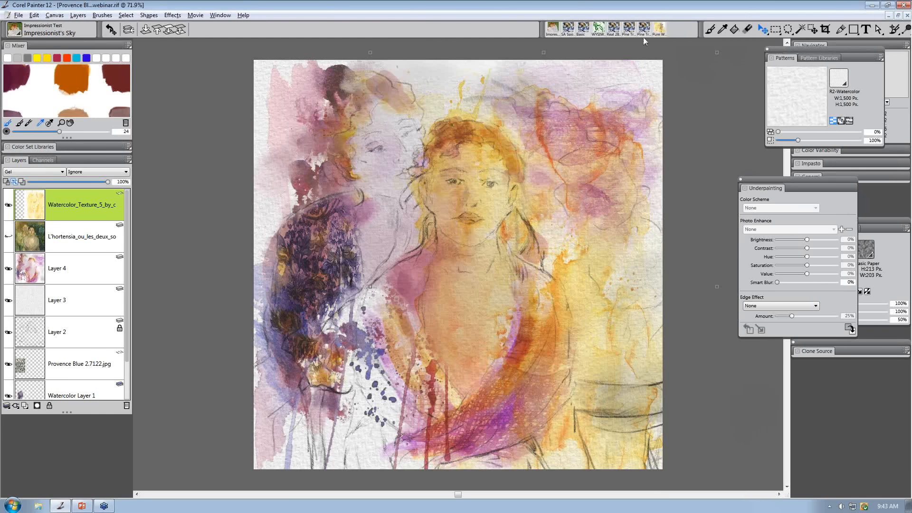
Commit the yellow texture to an image layer and erase its color from the front sister's face and chest.
left_click(554, 32)
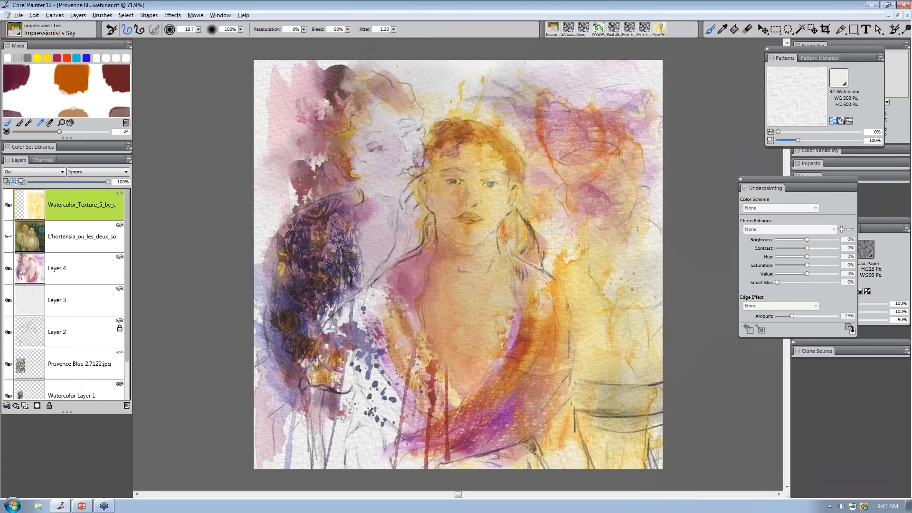
left_click(479, 190)
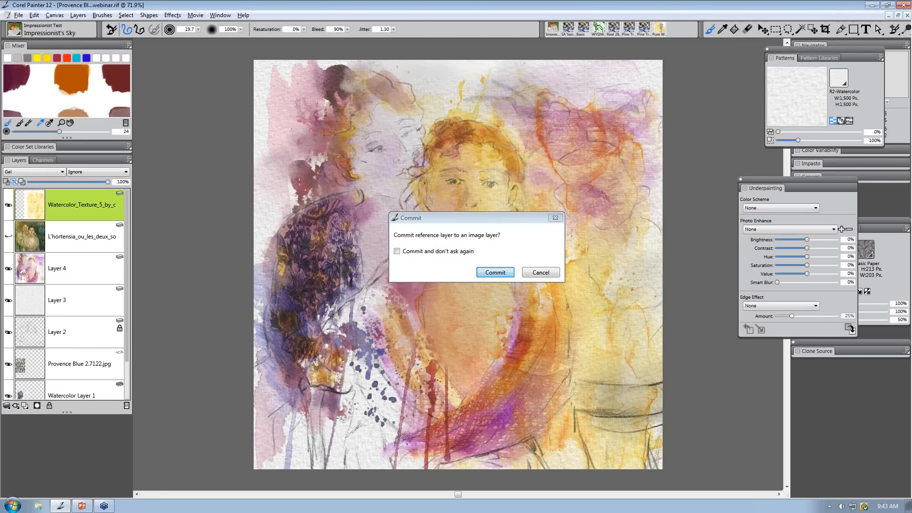
key("Return")
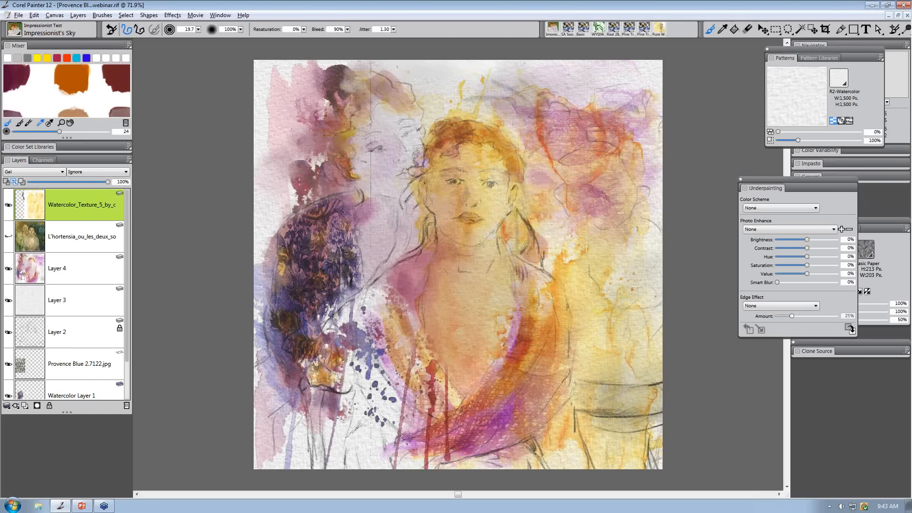
left_click(748, 29)
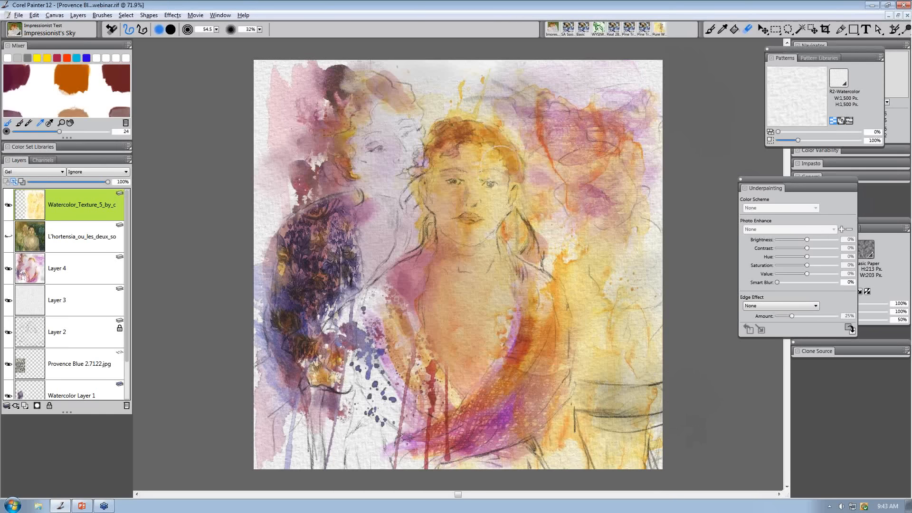
mouse_move(490, 176)
left_mouse_down()
mouse_move(490, 150)
mouse_move(471, 219)
mouse_move(463, 190)
mouse_move(469, 210)
mouse_move(478, 150)
mouse_move(495, 179)
mouse_move(458, 199)
mouse_move(469, 156)
mouse_move(504, 191)
mouse_move(470, 240)
mouse_move(503, 269)
mouse_move(471, 268)
mouse_move(492, 317)
left_mouse_up()
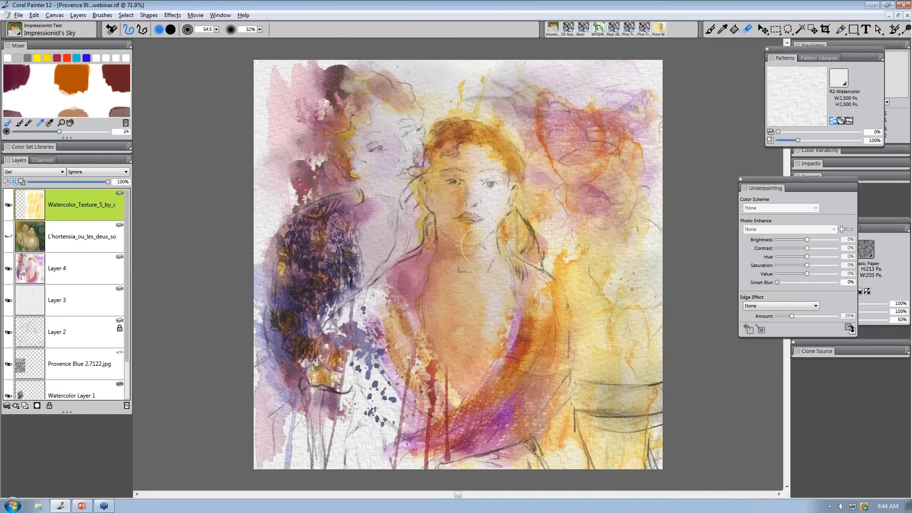
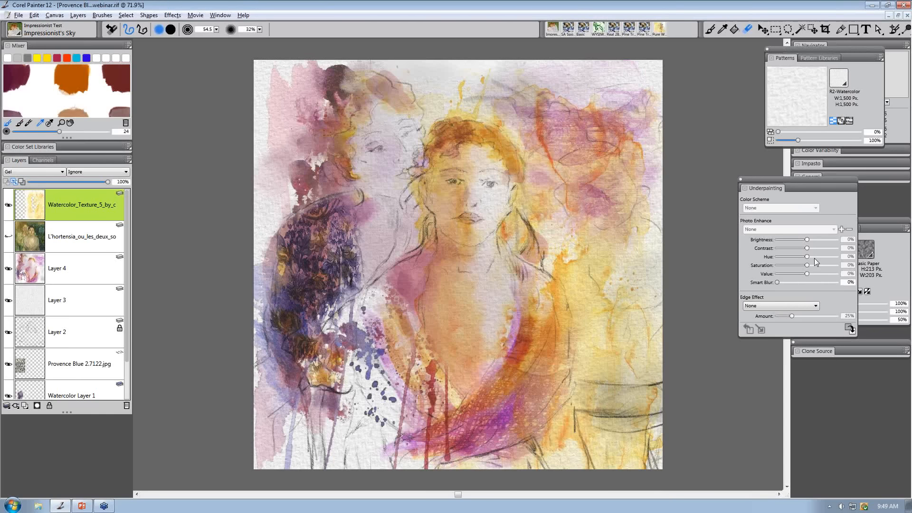
Move the Patterns and Underpainting palettes aside and bring out the Paper Libraries palette showing the Open Studio Impressionists papers.
left_click_drag(795, 48, 677, 50)
left_click_drag(775, 181, 678, 200)
left_click(836, 228)
left_click_drag(836, 227, 643, 170)
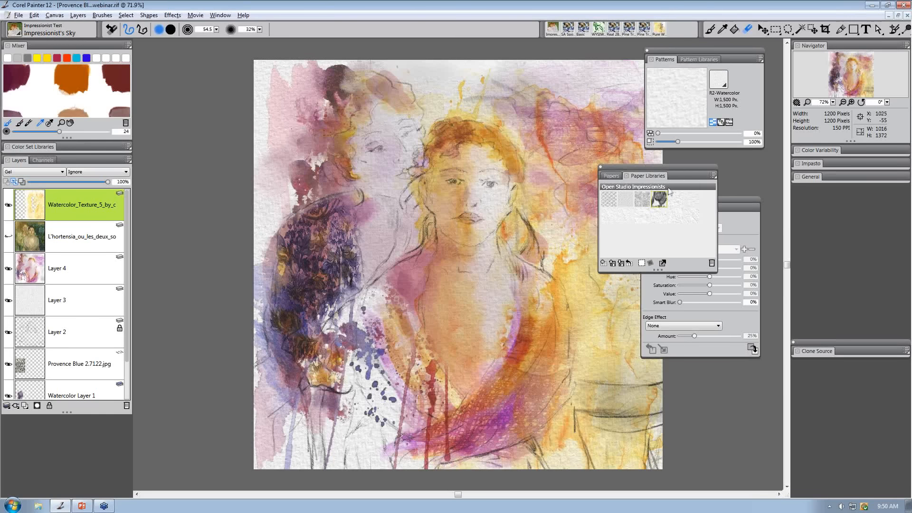
Dock the Paper Libraries palette back beneath General and shift the Underpainting palette slightly toward the docked palettes.
left_click_drag(679, 167, 711, 153)
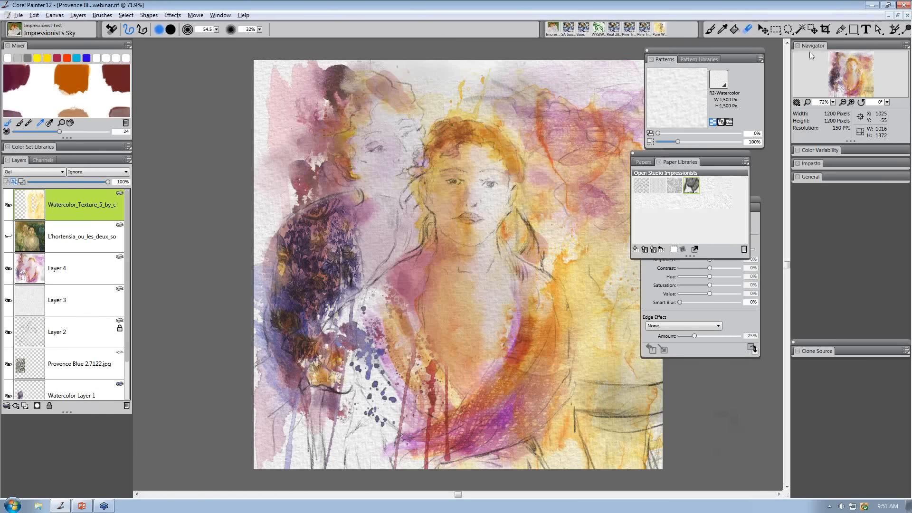
left_click_drag(675, 160, 826, 202)
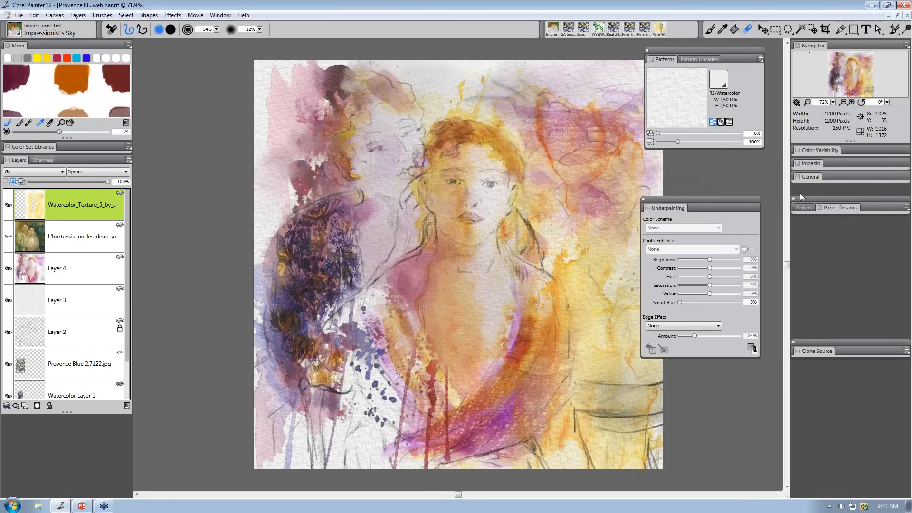
left_click_drag(711, 200, 727, 198)
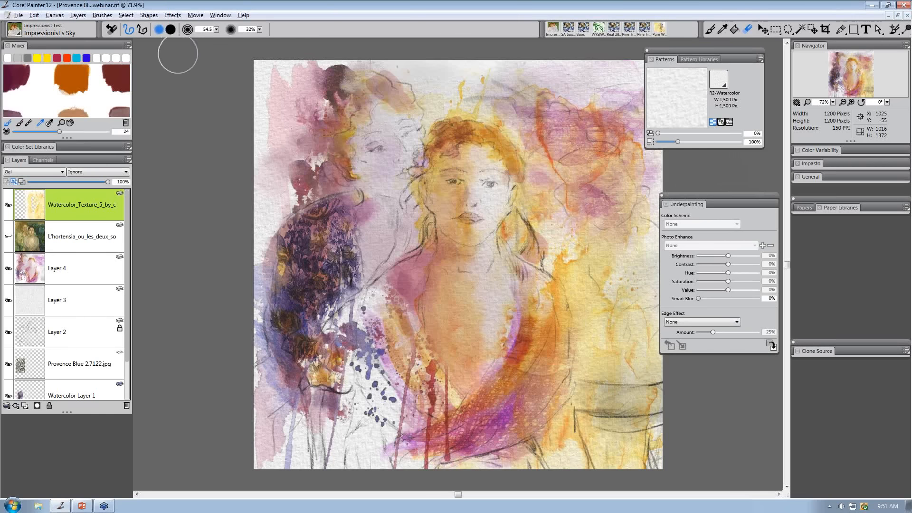
Select the Real 2B Pencil variant from the Impressionist's Watercolors brush category.
left_click(11, 36)
left_click(224, 83)
left_click(19, 33)
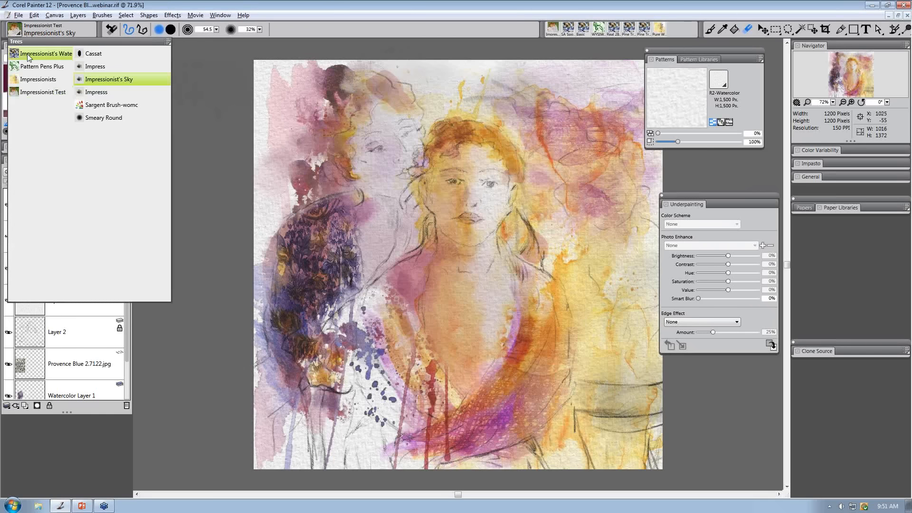
left_click(28, 57)
left_click_drag(169, 189, 161, 267)
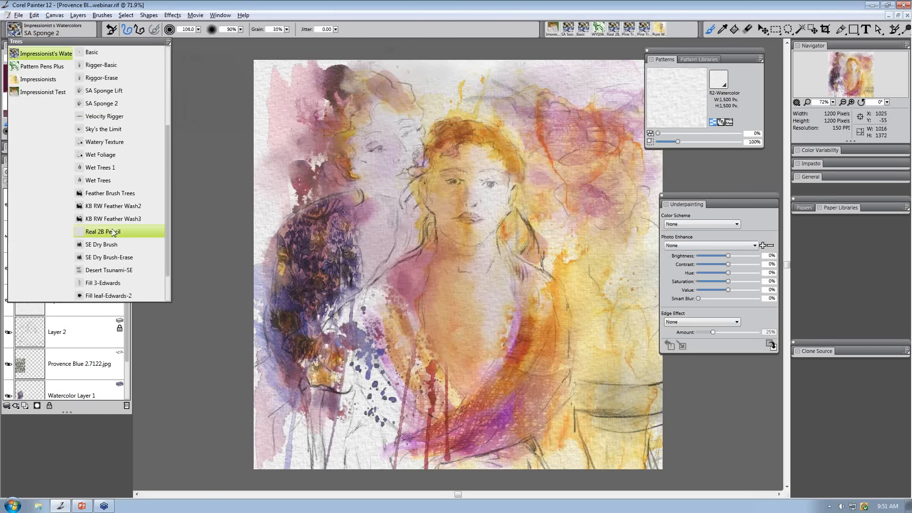
left_click(102, 231)
left_click(112, 30)
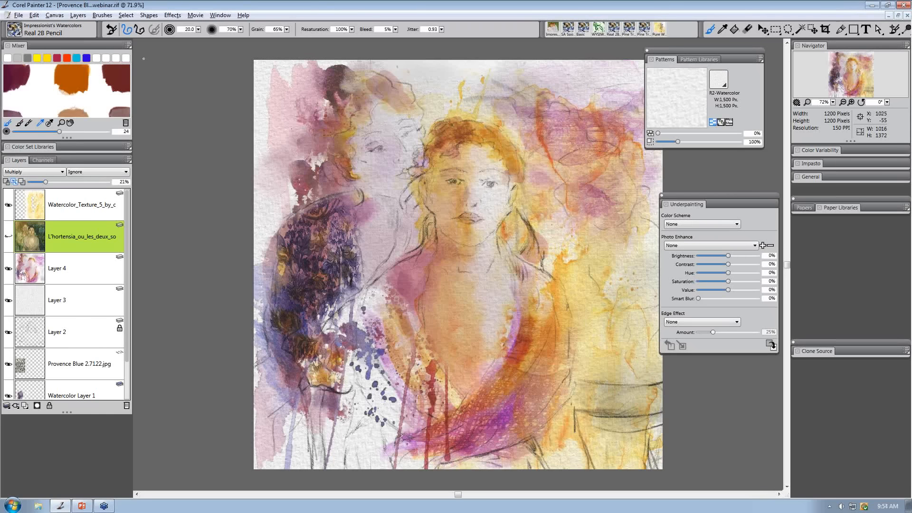
Paint on the Canvas over the front sister's cheek with the Grainy Water brush from the Impressionists category.
left_click(15, 29)
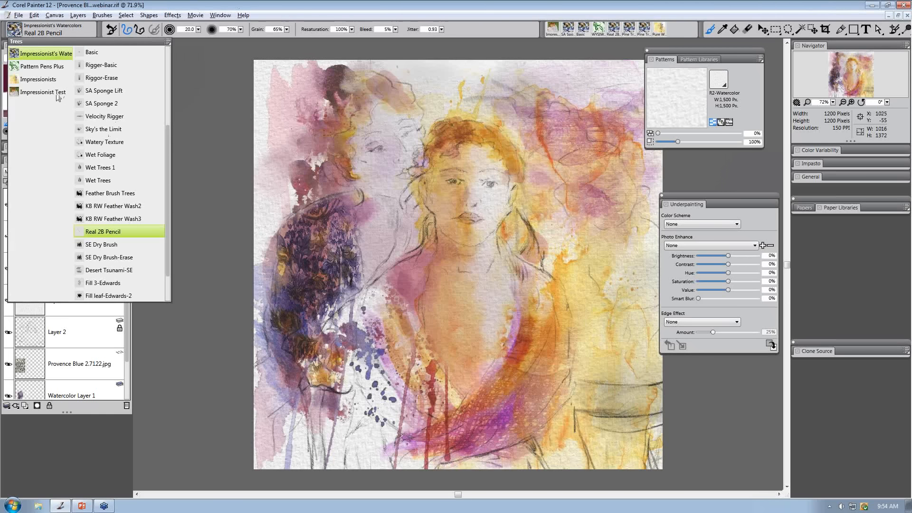
left_click(49, 81)
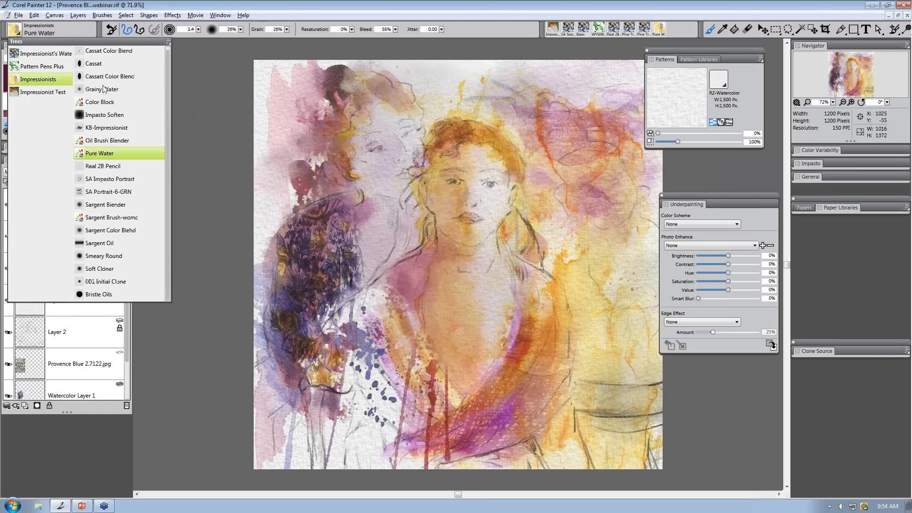
left_click(103, 91)
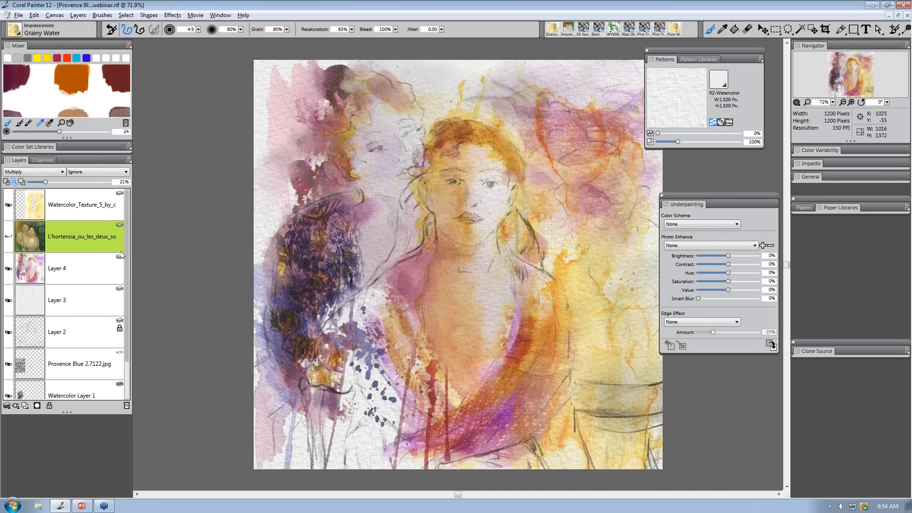
scroll(127, 333, "down", 3)
left_click(98, 387)
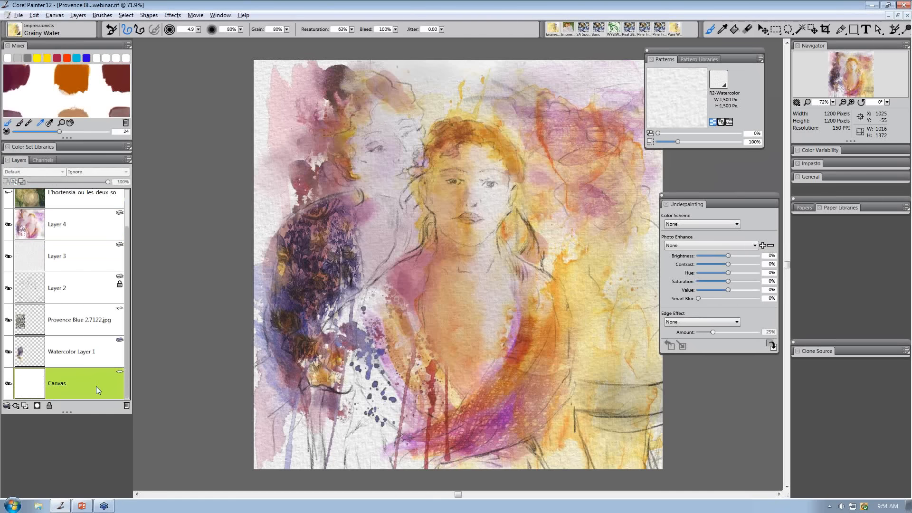
mouse_move(488, 205)
left_mouse_down()
mouse_move(495, 196)
mouse_move(495, 207)
mouse_move(486, 198)
mouse_move(504, 196)
mouse_move(493, 209)
left_mouse_up()
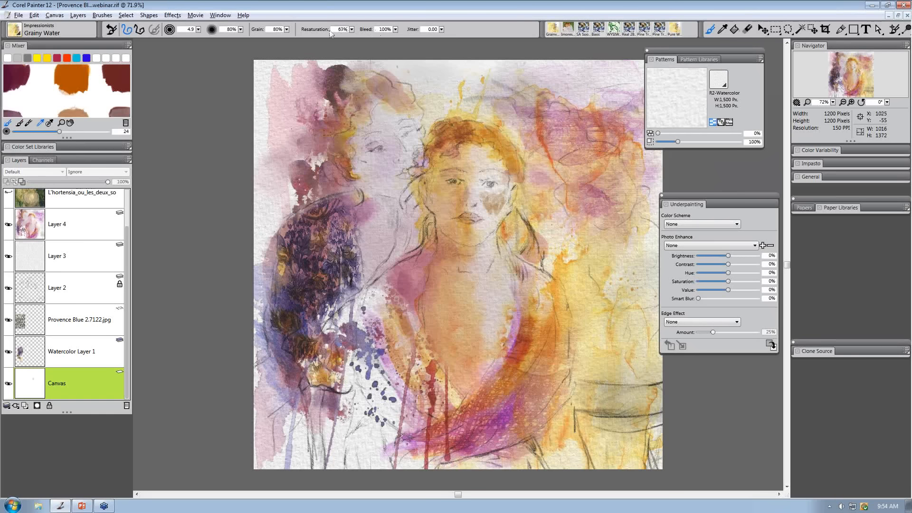
Set the Grainy Water brush's resaturation to 0% and blend the front sister's cheek at size 22.6.
left_click(350, 30)
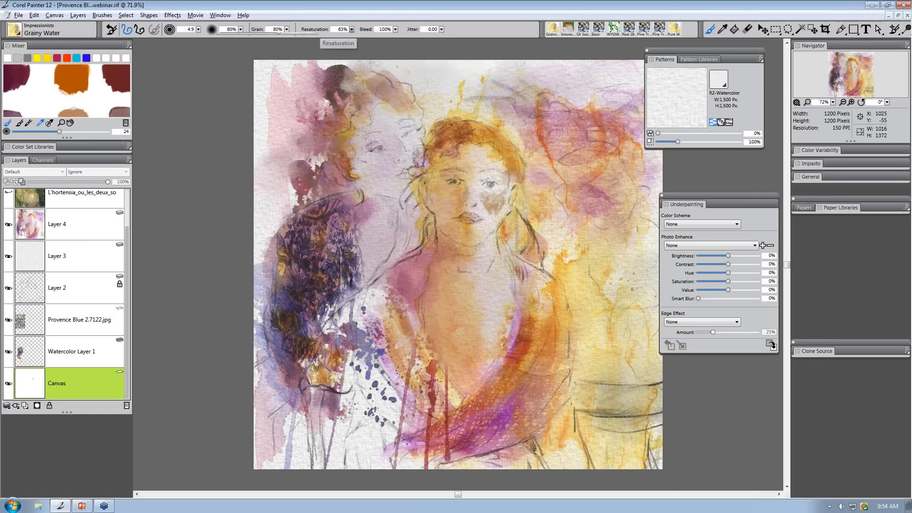
left_click_drag(278, 36, 276, 37)
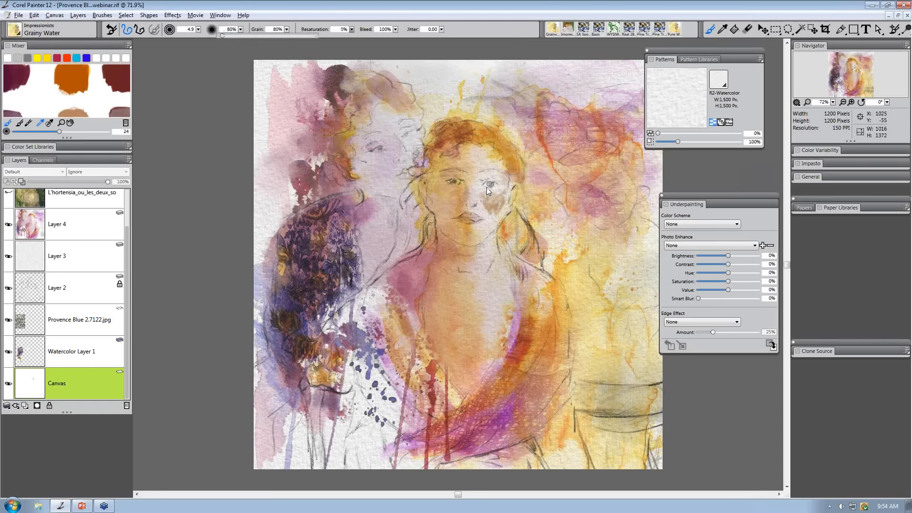
mouse_move(491, 217)
left_mouse_down()
mouse_move(502, 207)
mouse_move(485, 209)
mouse_move(502, 203)
mouse_move(485, 195)
mouse_move(494, 215)
mouse_move(502, 167)
left_mouse_up()
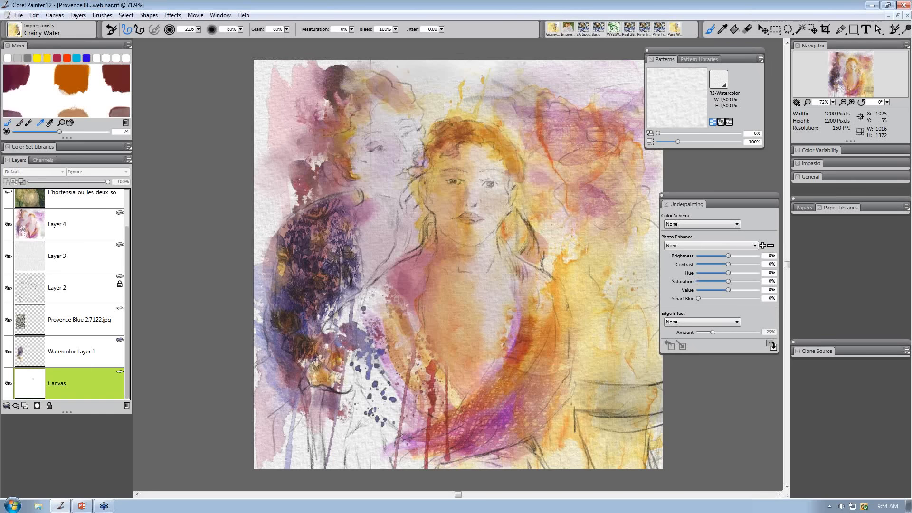